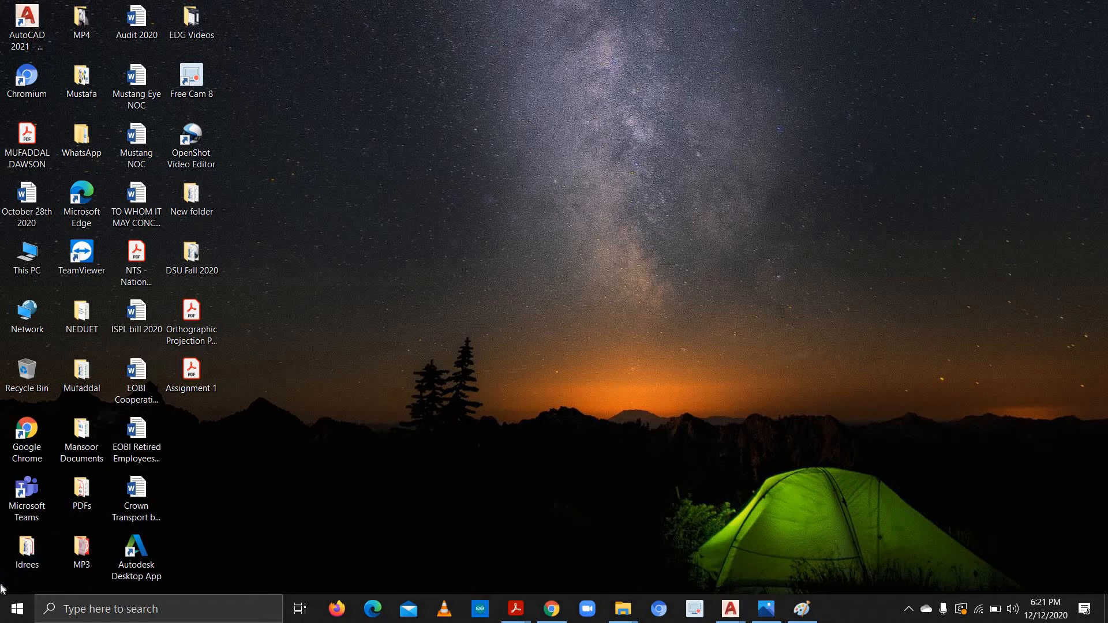
- Switch to AutoCAD, maximize its window and bring up Drawing4
mouse_move(730, 609)
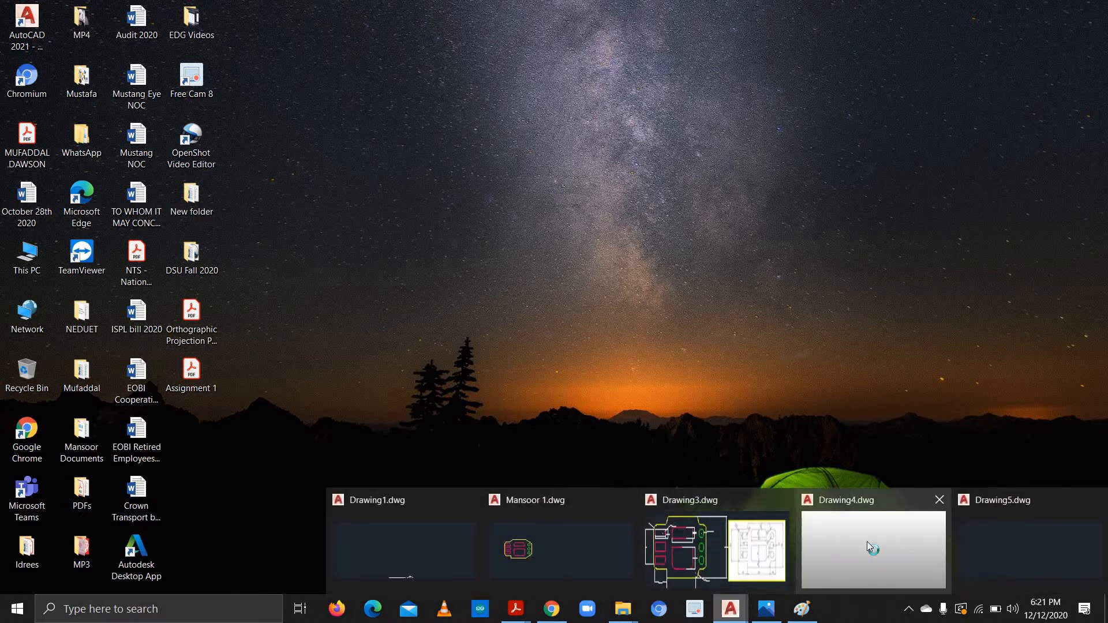
left_click(681, 496)
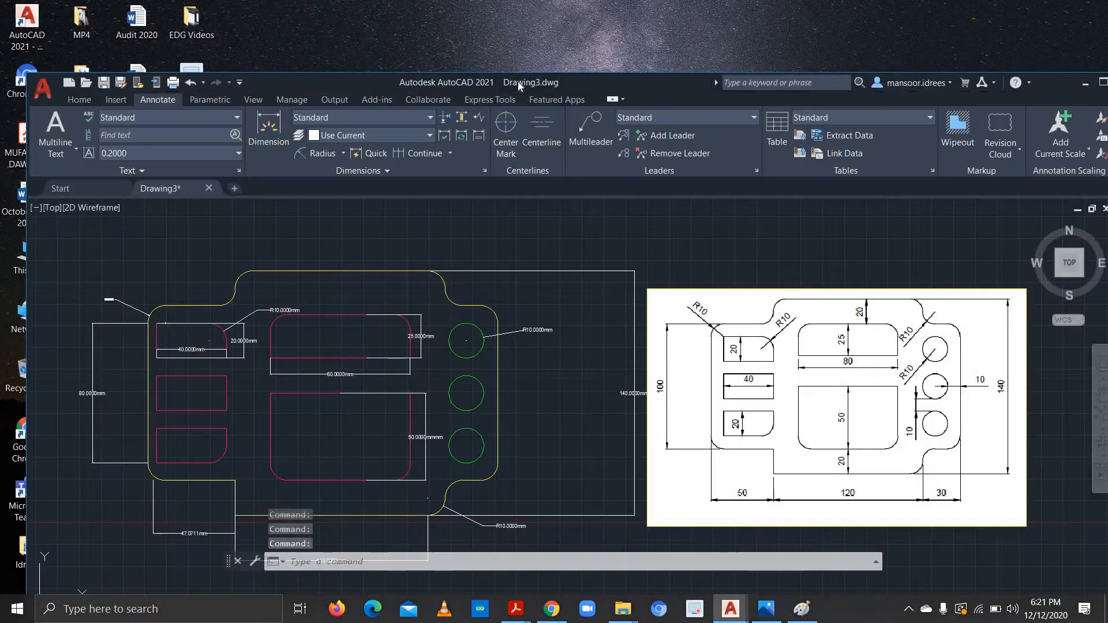
double_click(422, 83)
left_click(422, 112)
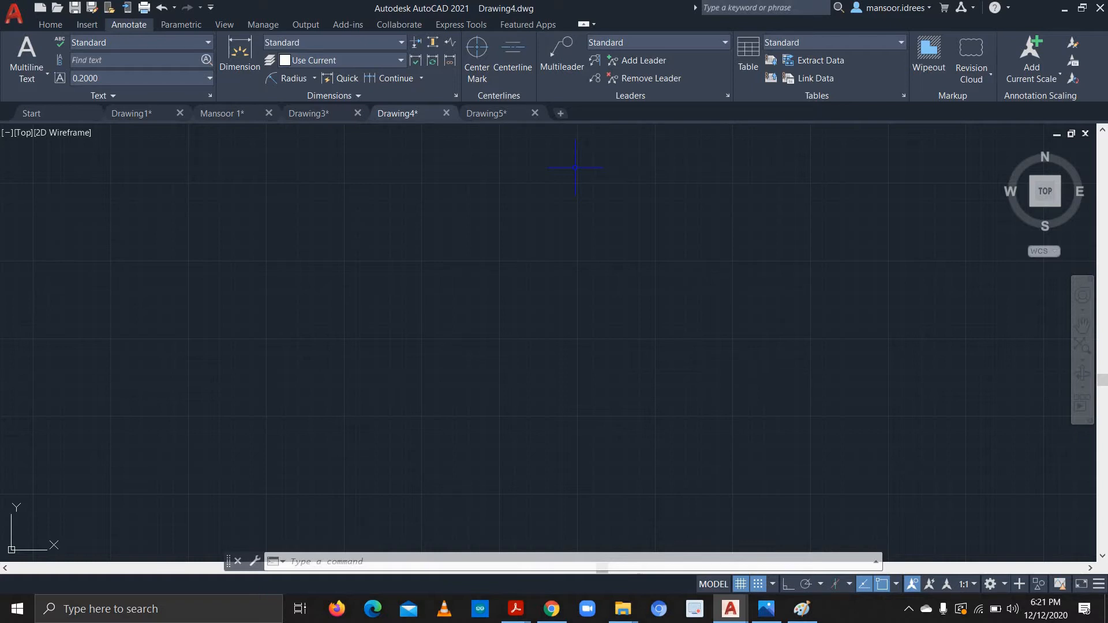
- Run the -DWGUNITS command and set the drawing's length unit to option 3, Millimeters
type("DWGunits")
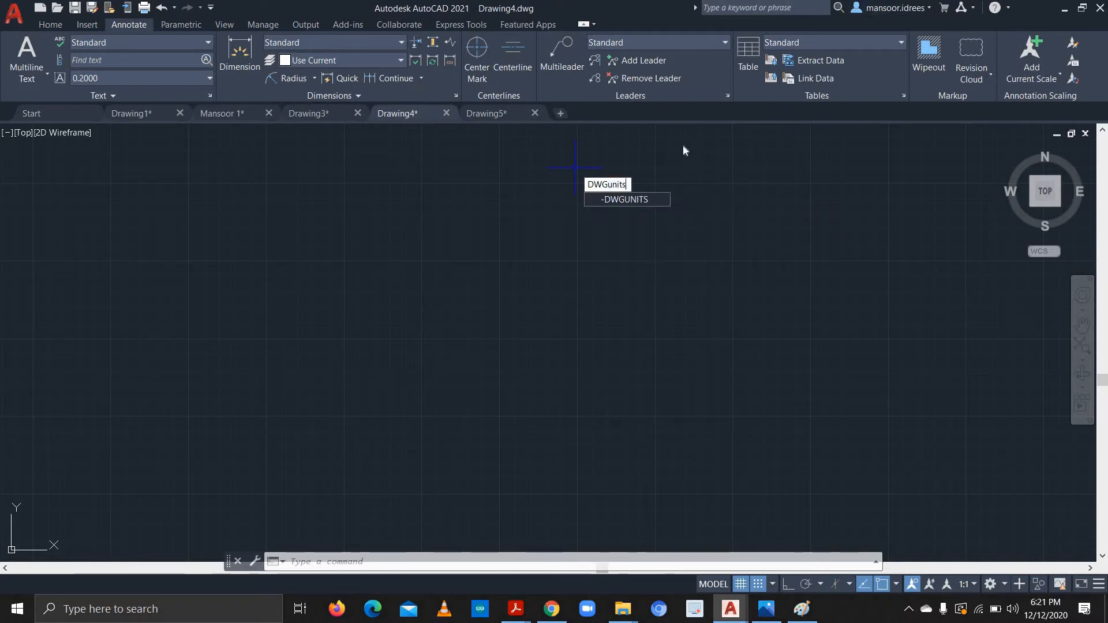
left_click(637, 200)
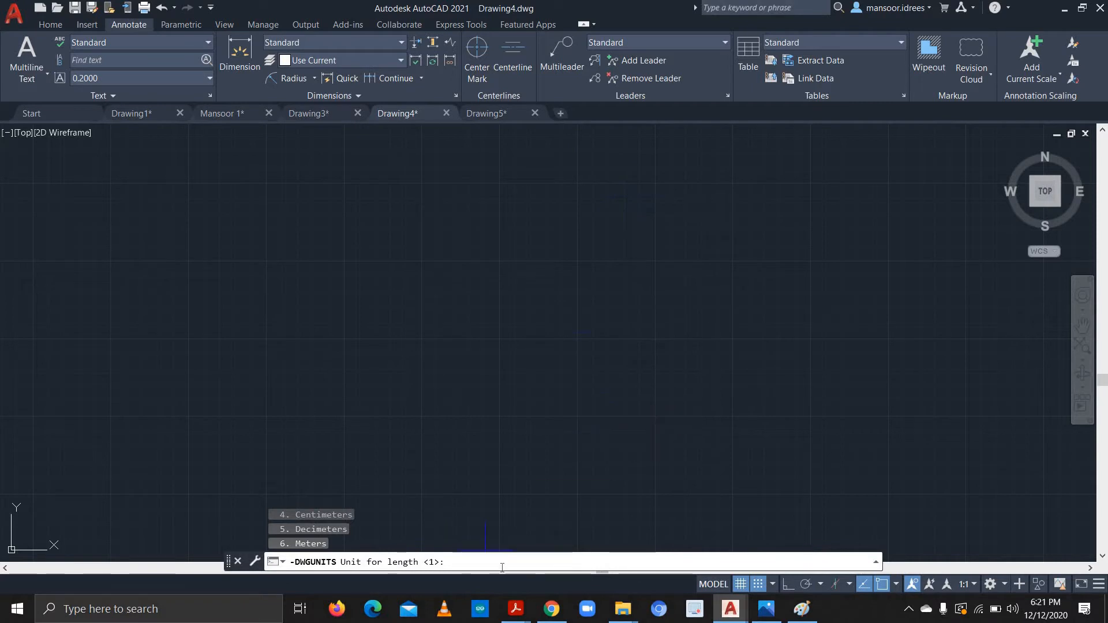
left_click(873, 563)
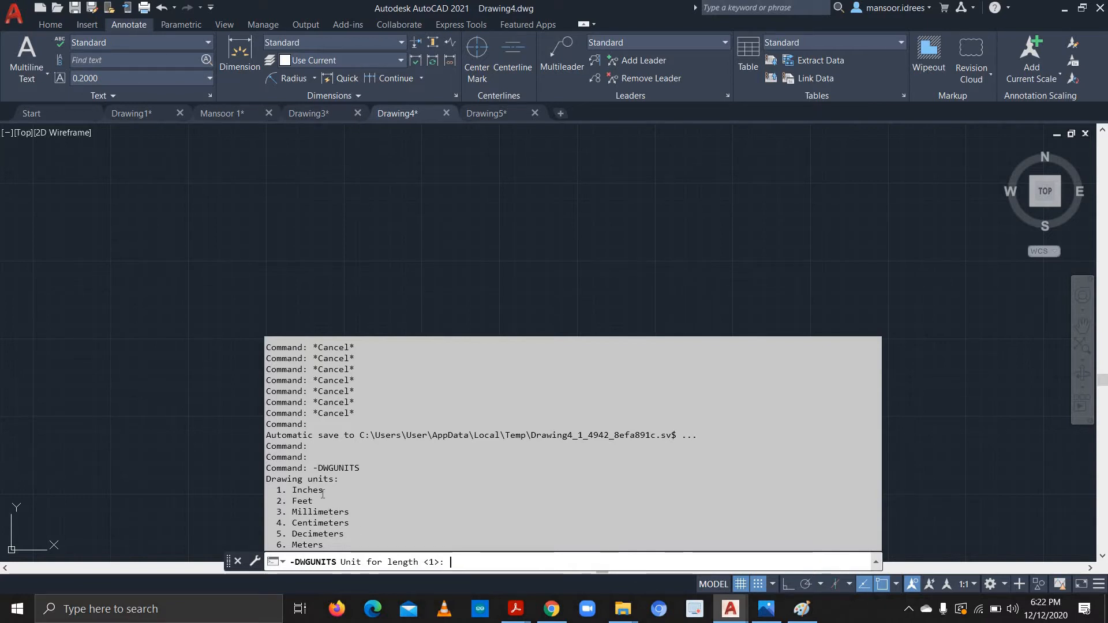
type("3")
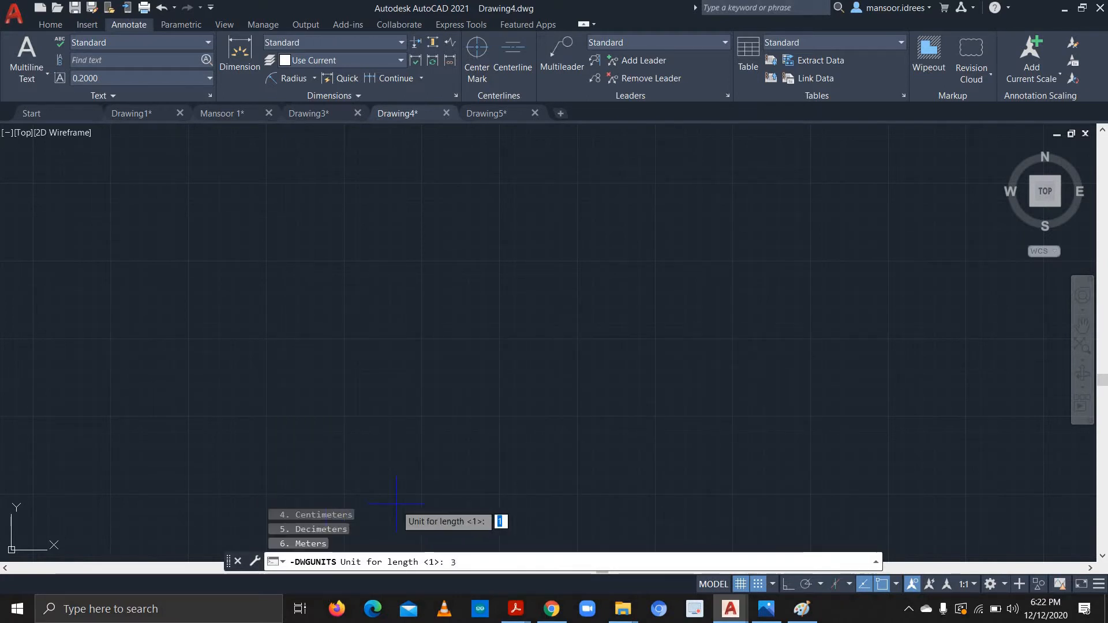
key("Return")
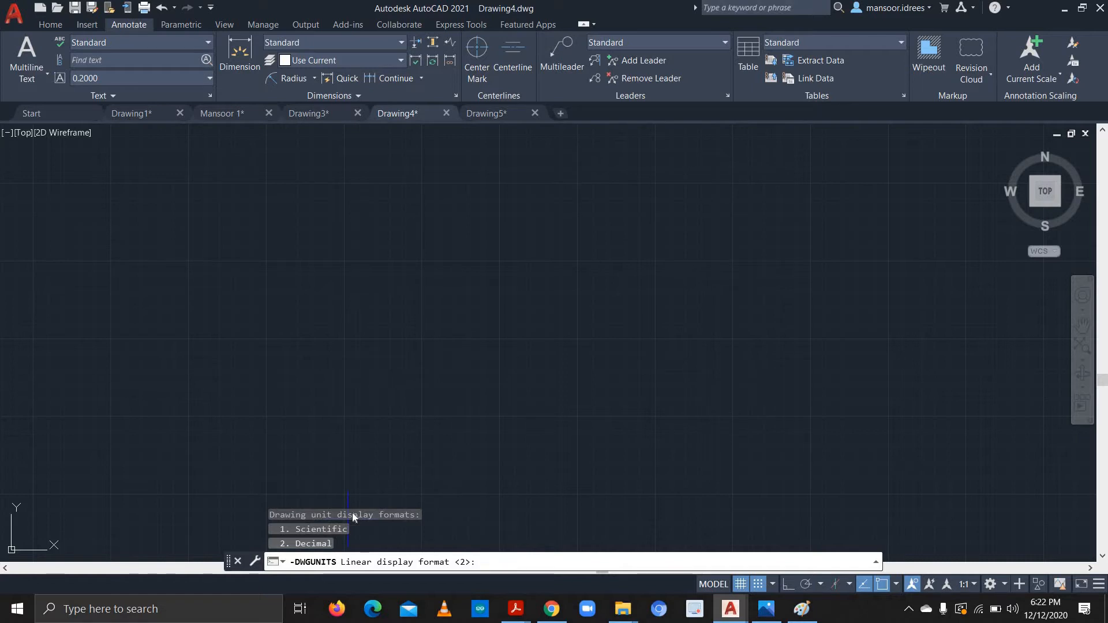
- Choose option 2, Decimal, as the linear display format and accept a display precision of 4
type("2")
key("Return")
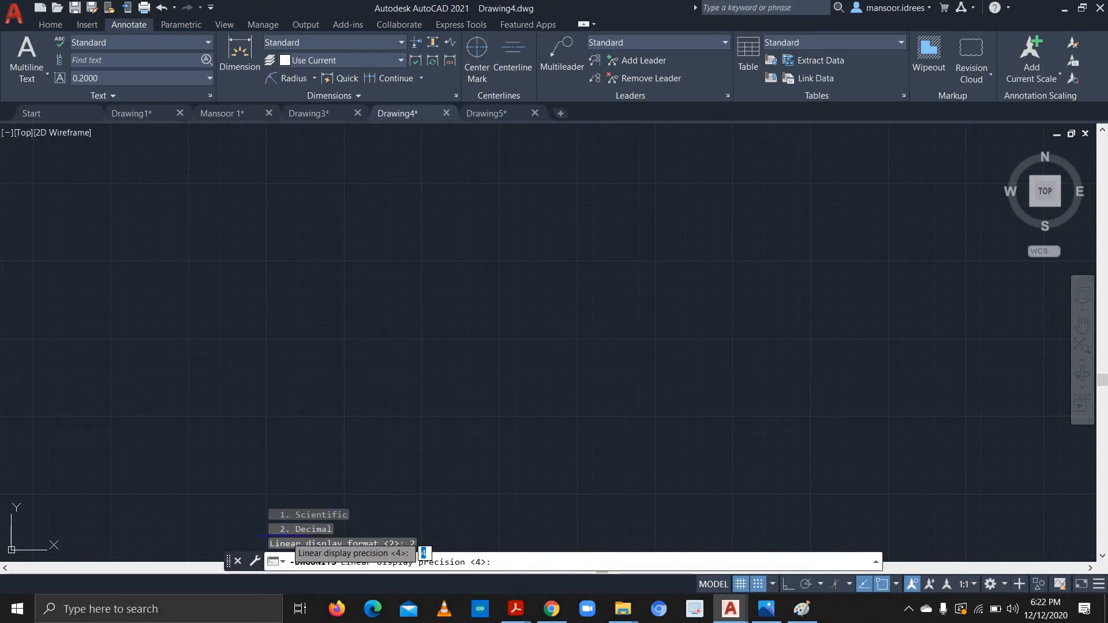
key("Return")
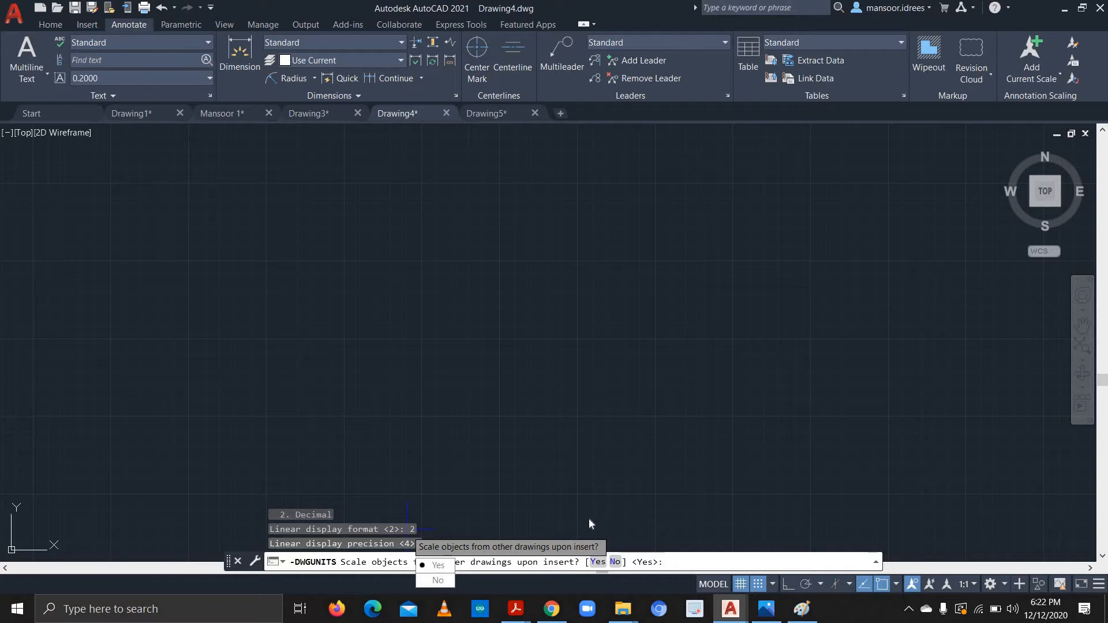
- Answer Yes to scaling inserted objects, matching INSUNITS, scaling the current drawing's objects and including Paper Space objects
key("Return")
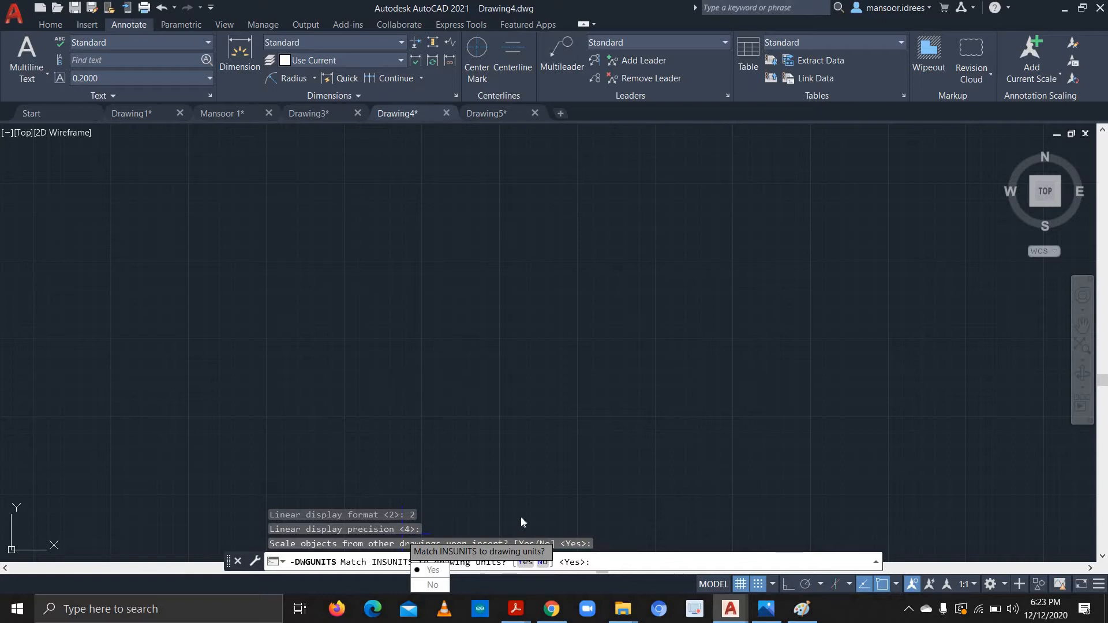
key("Return")
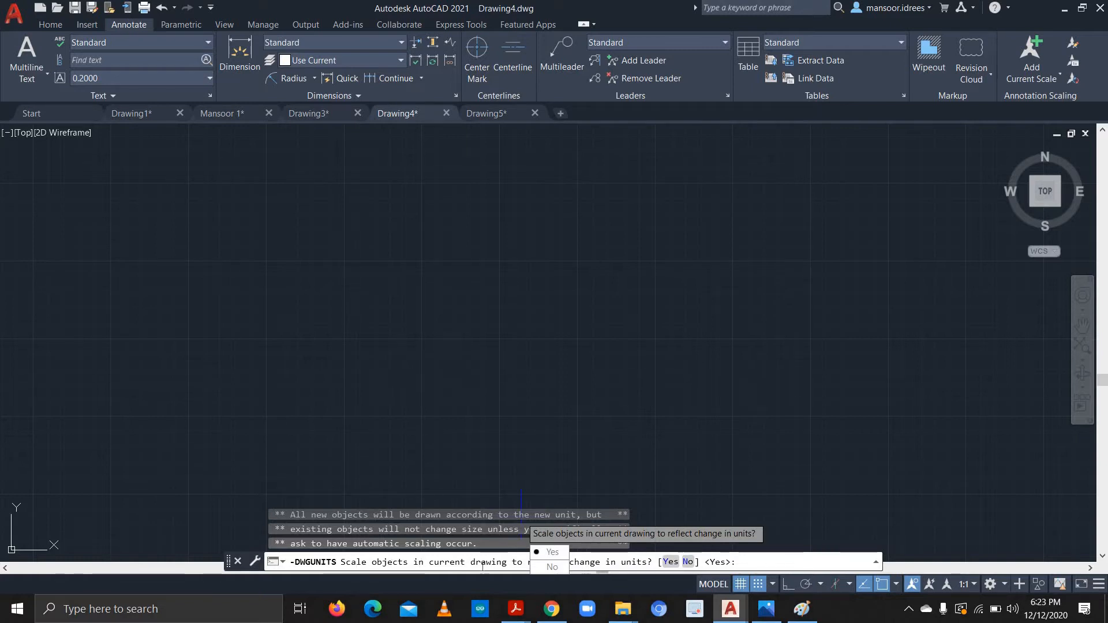
type("y")
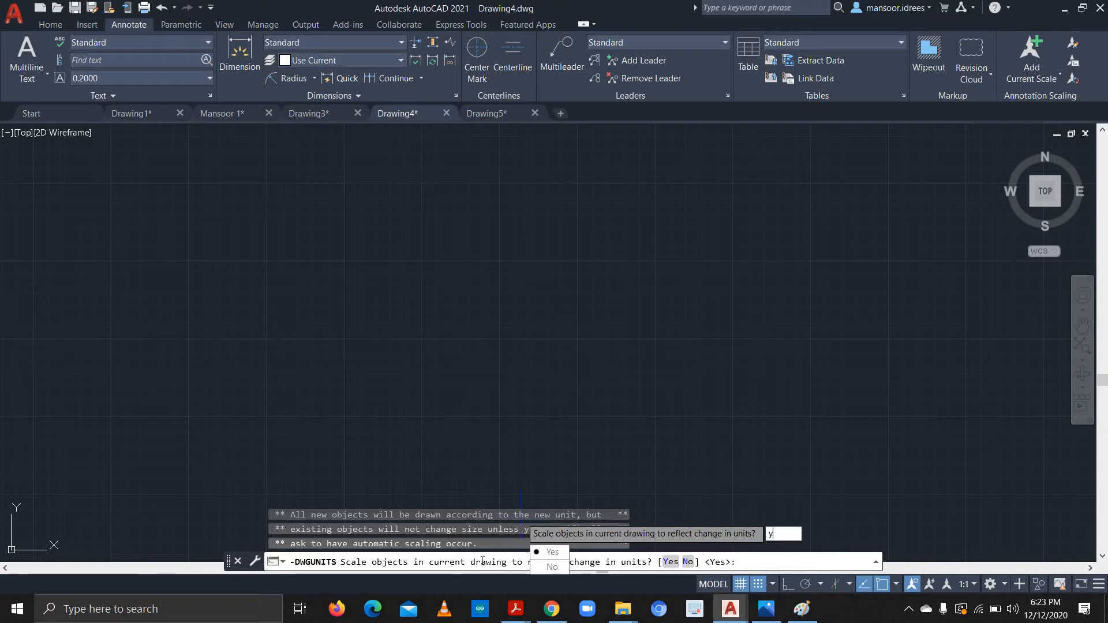
key("Return")
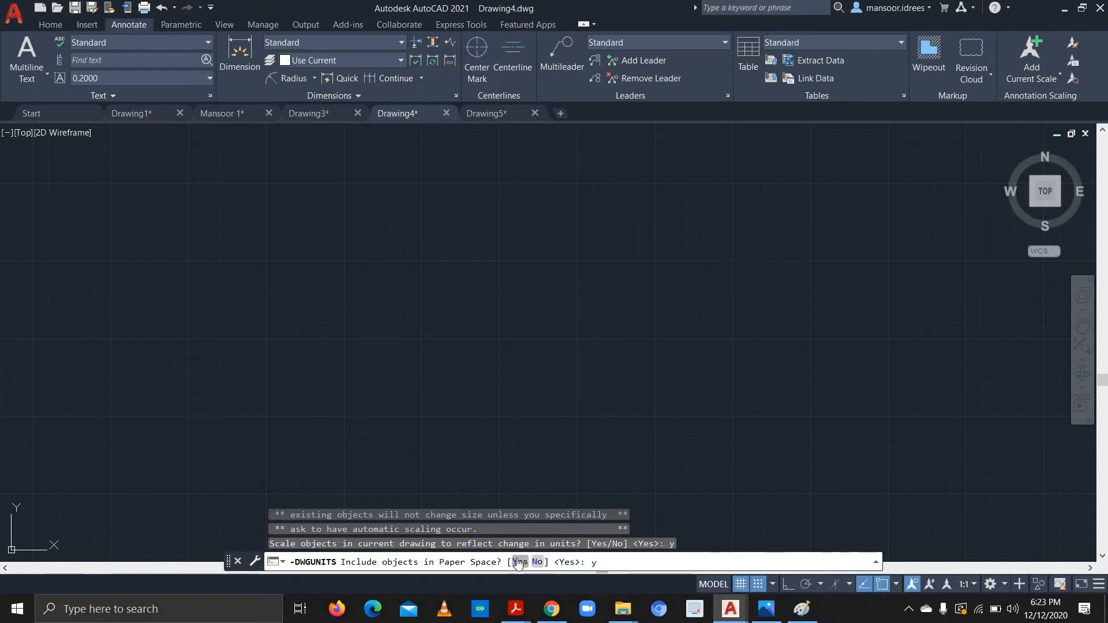
key("Return")
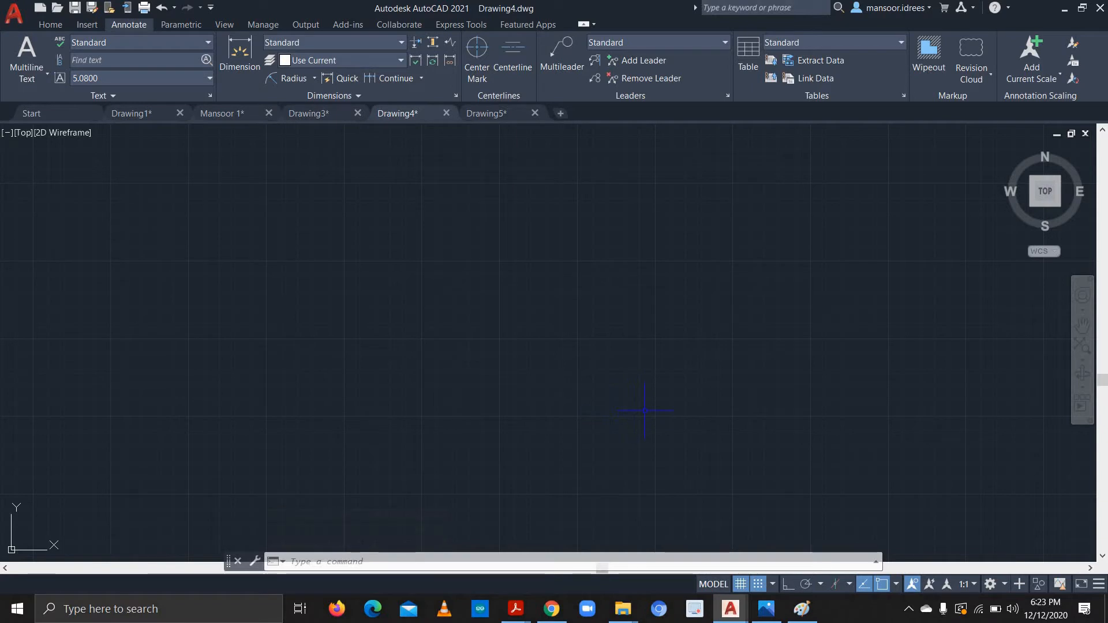
- Rerun -DWGUNITS and set the length unit to option 1, Inches, accepting the default for every other unit prompt
type("DWGun")
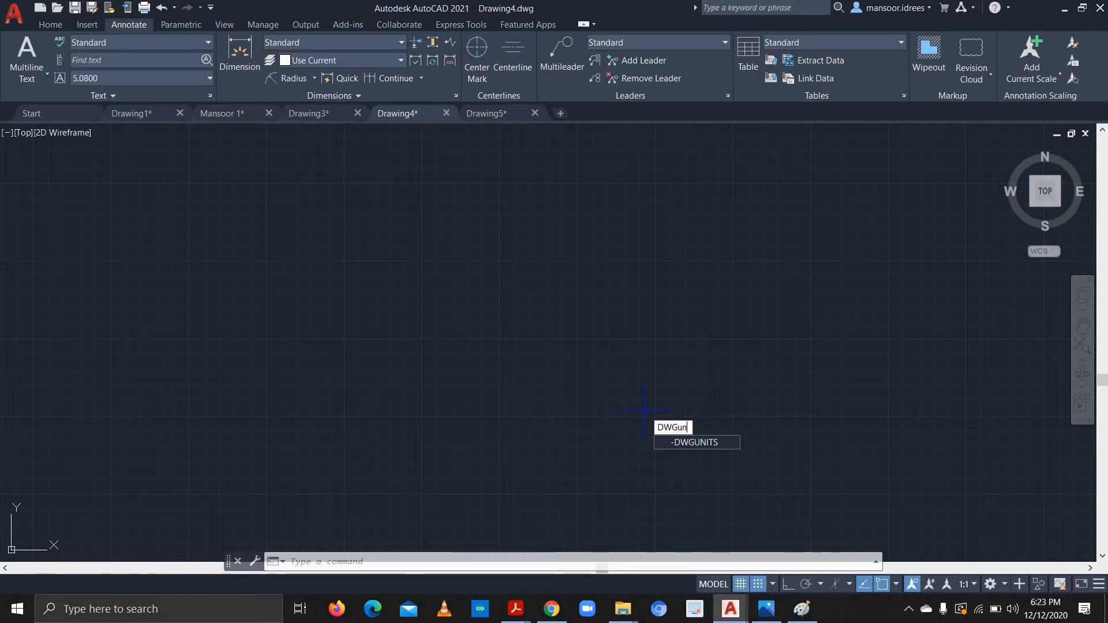
key("Return")
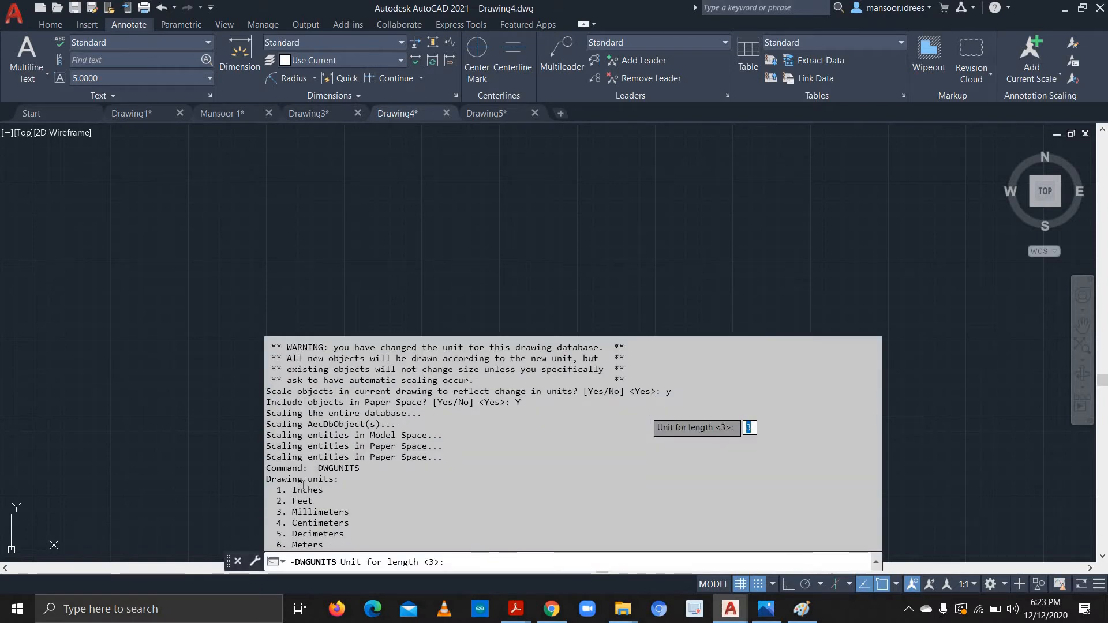
type("1")
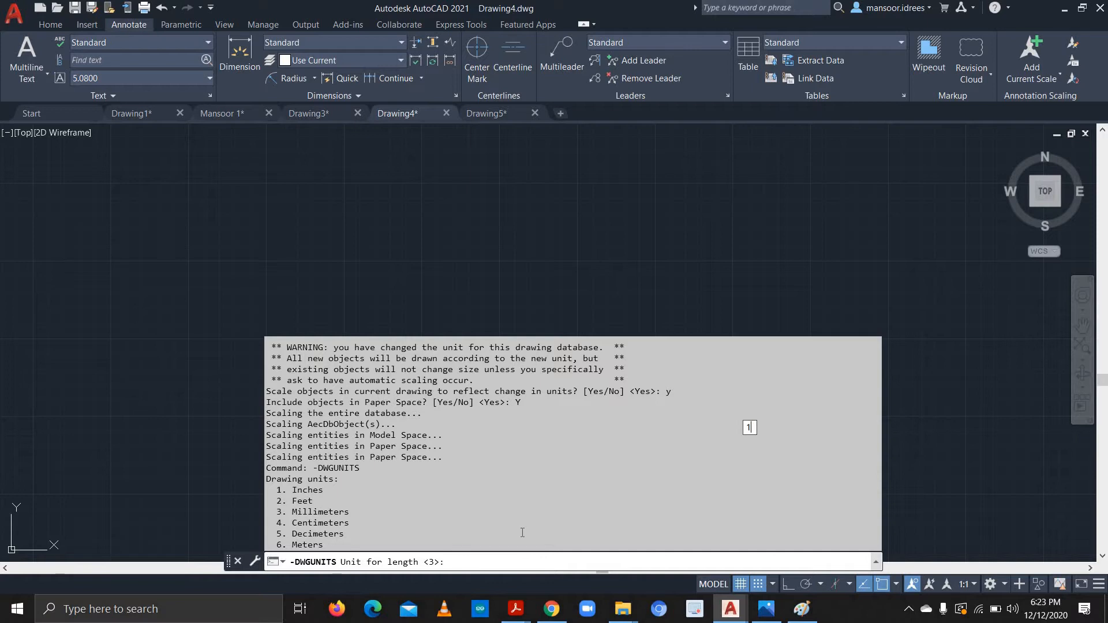
key("Return")
key("Return")
key("Return")
key("Return")
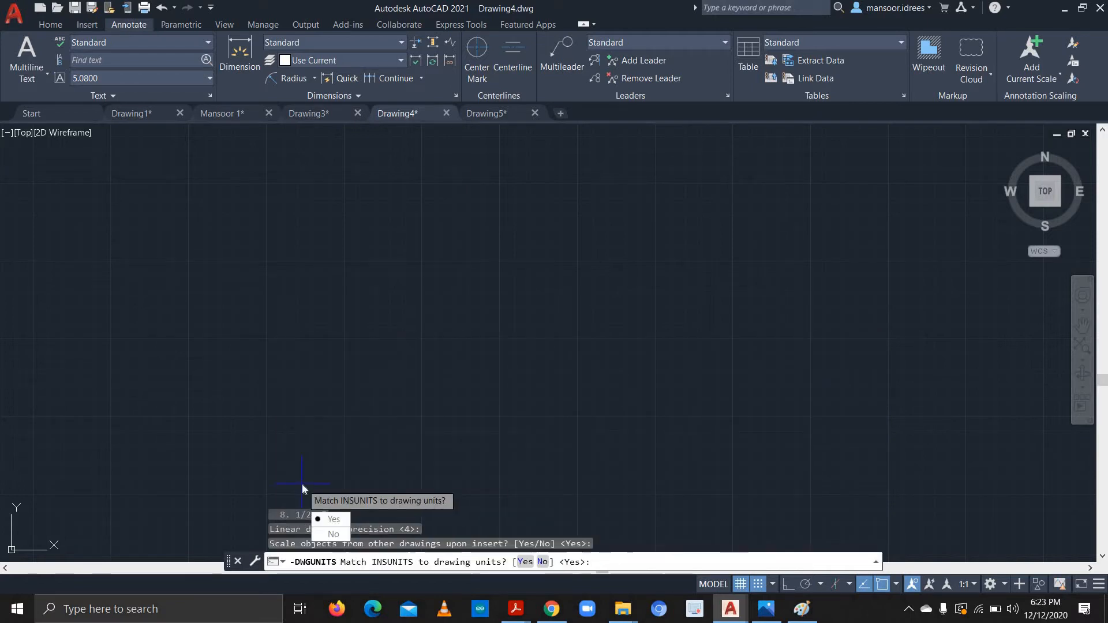
key("Return")
key("Return")
- Repeat -DWGUNITS and set the length unit to option 3, Millimeters, accepting the defaults for the remaining prompts
key("Return")
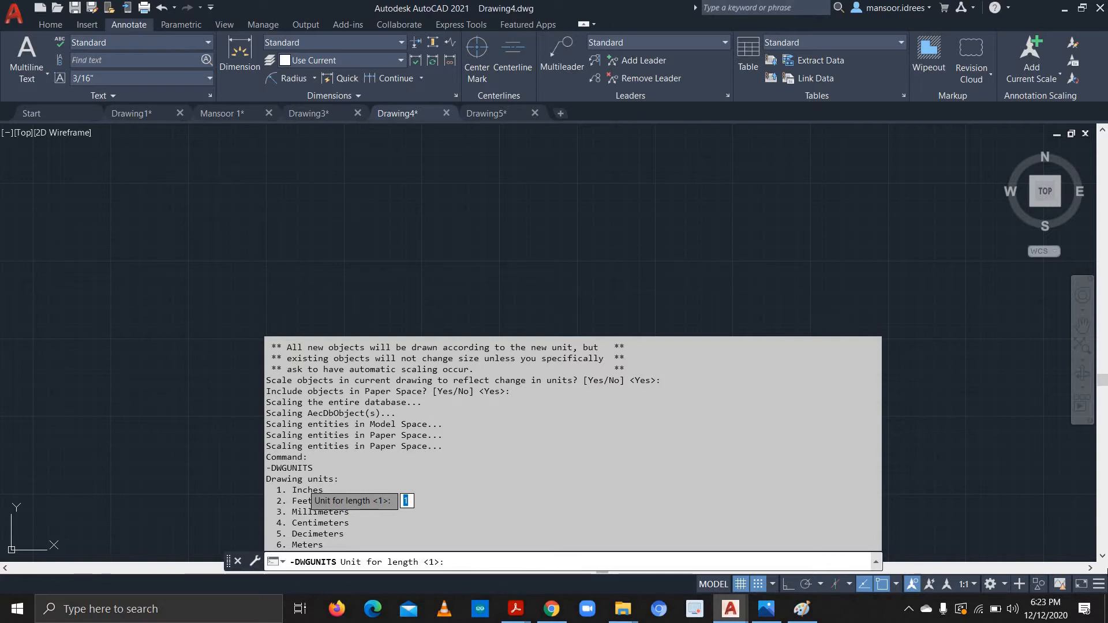
type("3")
key("Return")
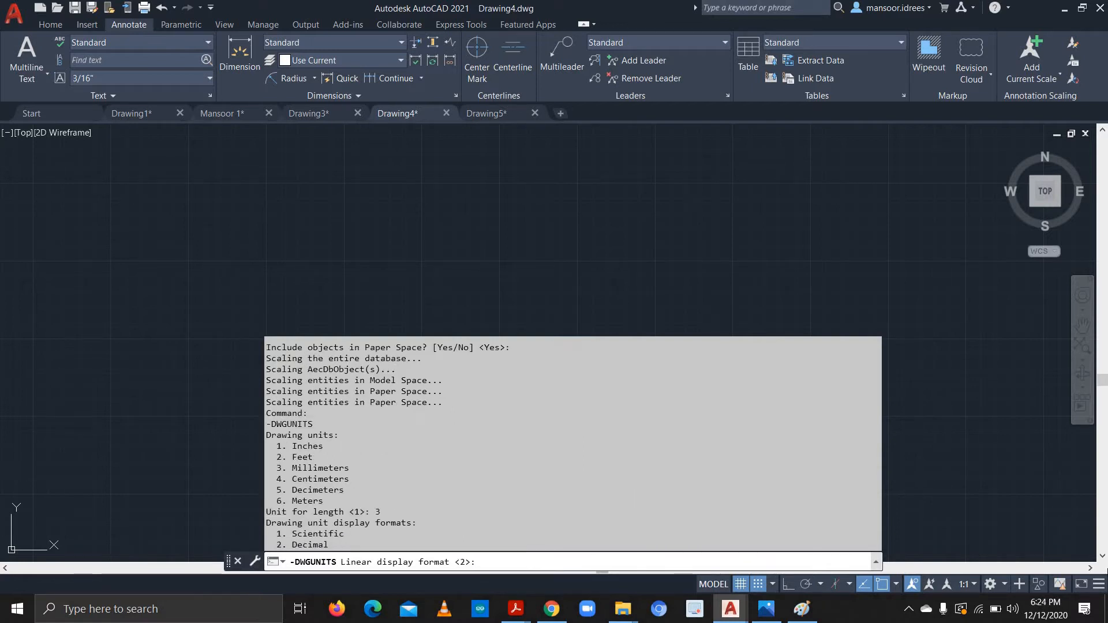
key("Return")
key("Return")
key("Return")
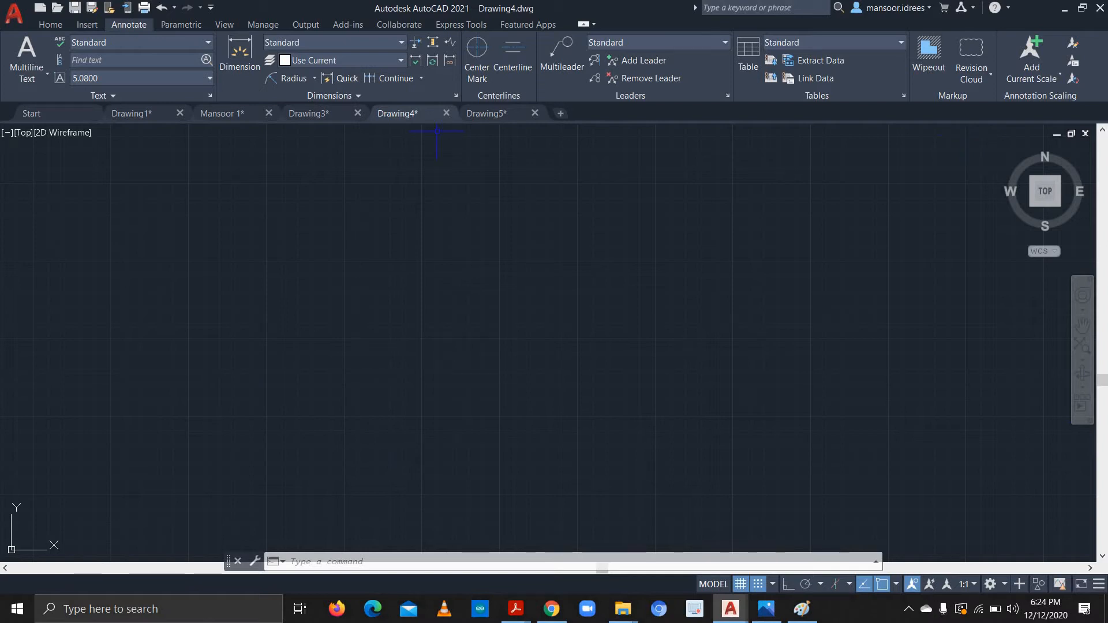
- Switch to Drawing3 and turn off its current Dimensions layer in the layer properties
left_click(324, 112)
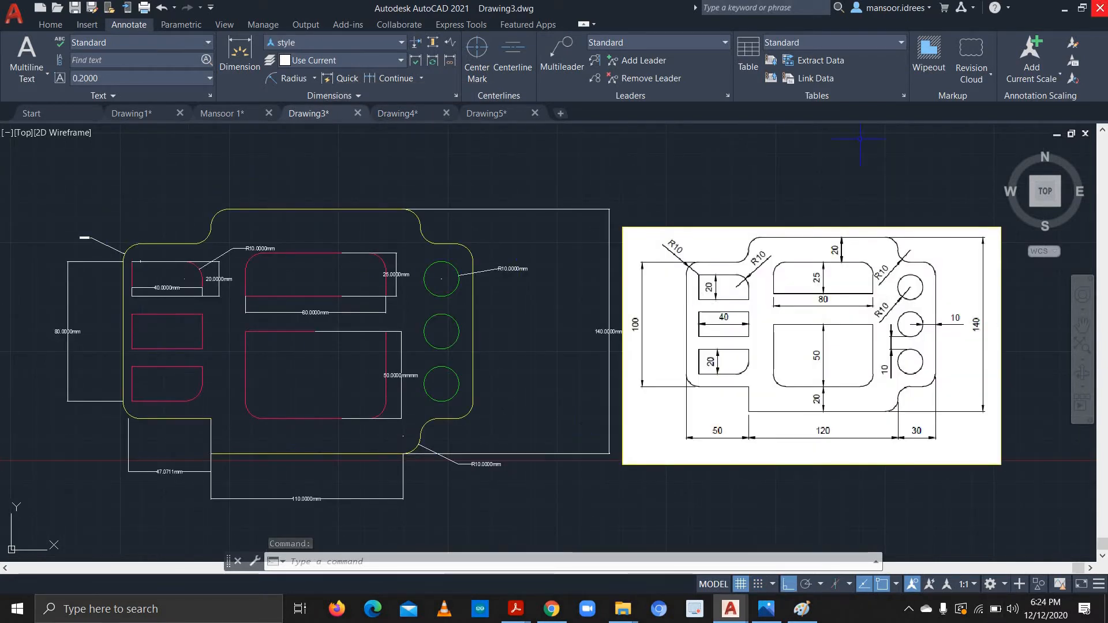
middle_click_drag(457, 174, 494, 181)
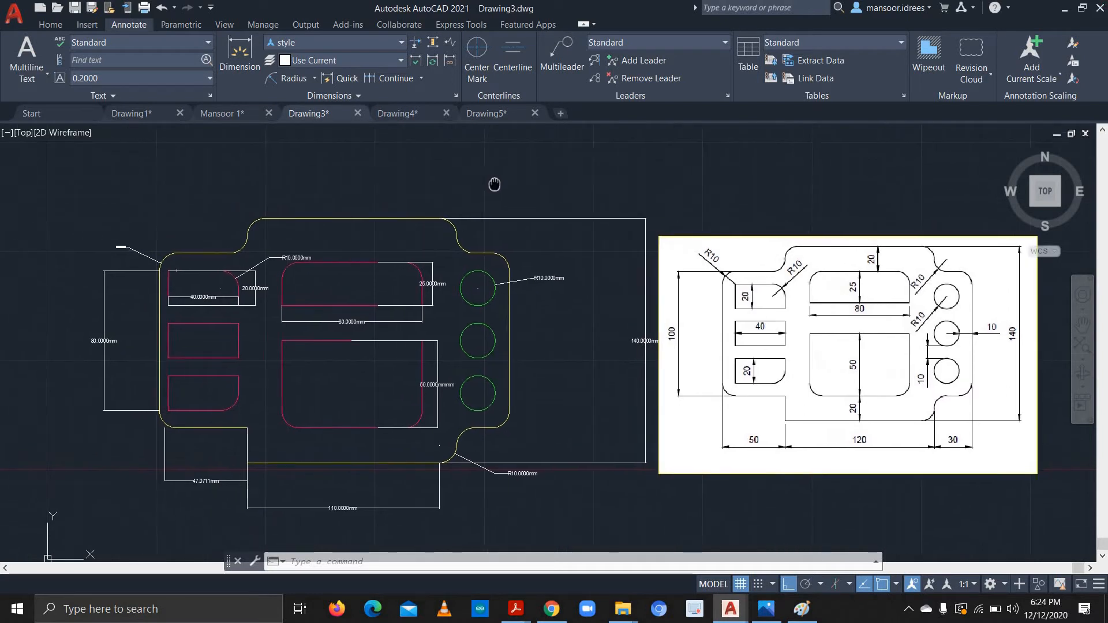
scroll(549, 279, "up", 2)
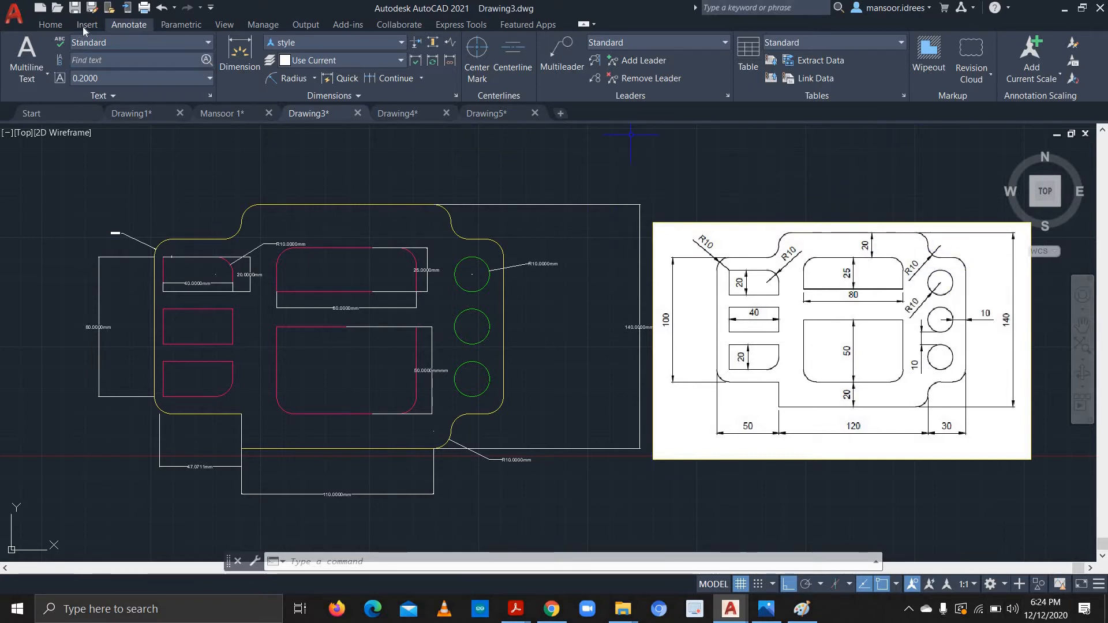
left_click(60, 22)
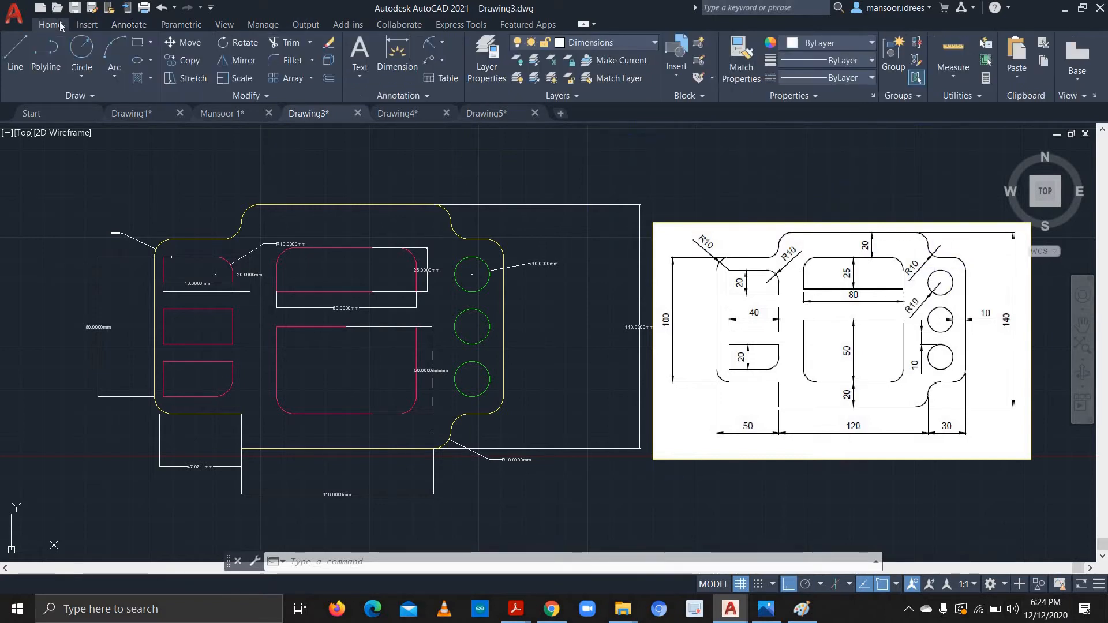
left_click(488, 58)
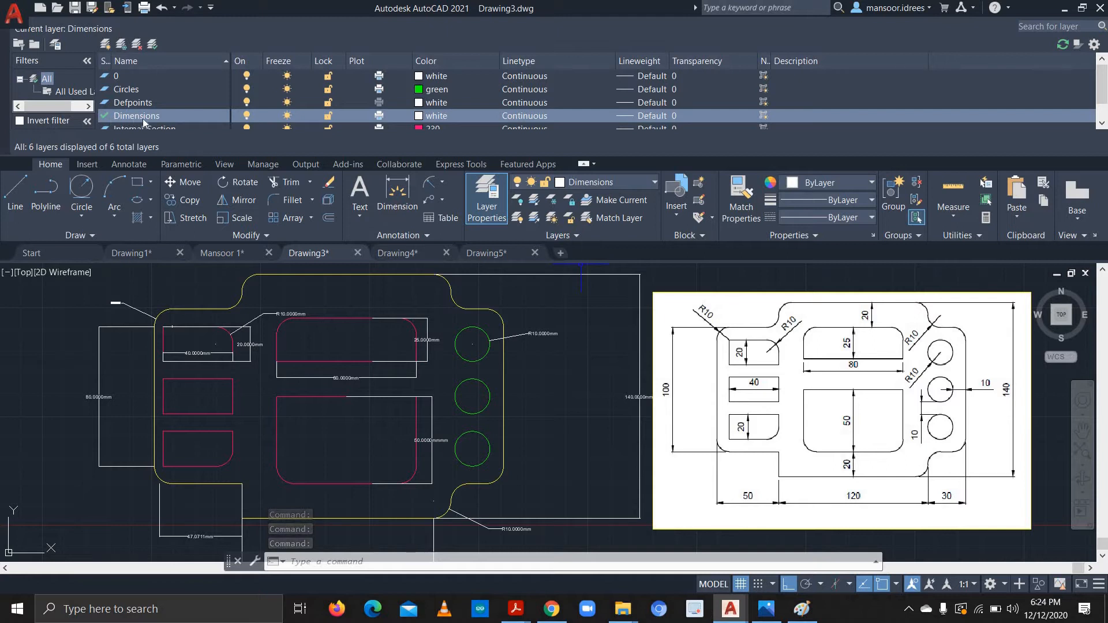
left_click(247, 116)
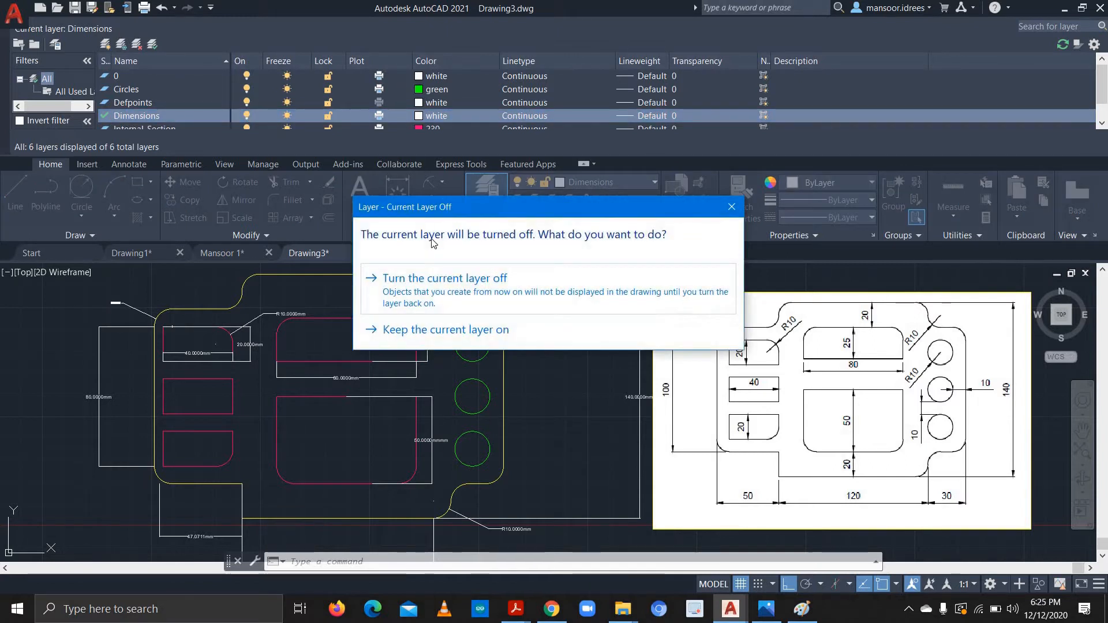
left_click(456, 280)
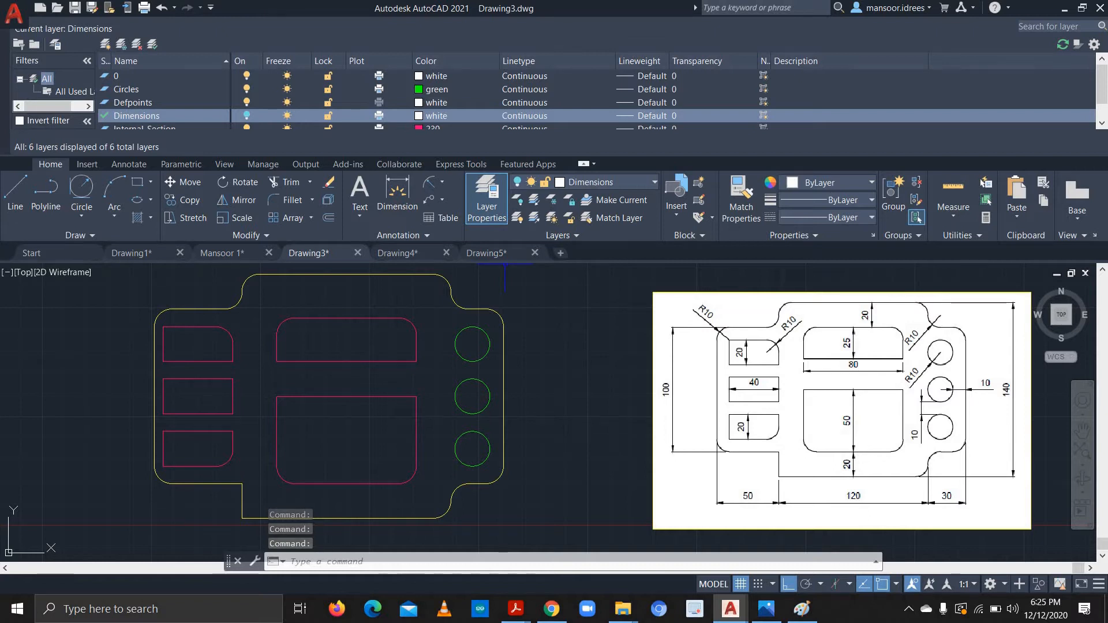
- Create a new layer in Drawing3 and name it Dimesion1
mouse_move(504, 259)
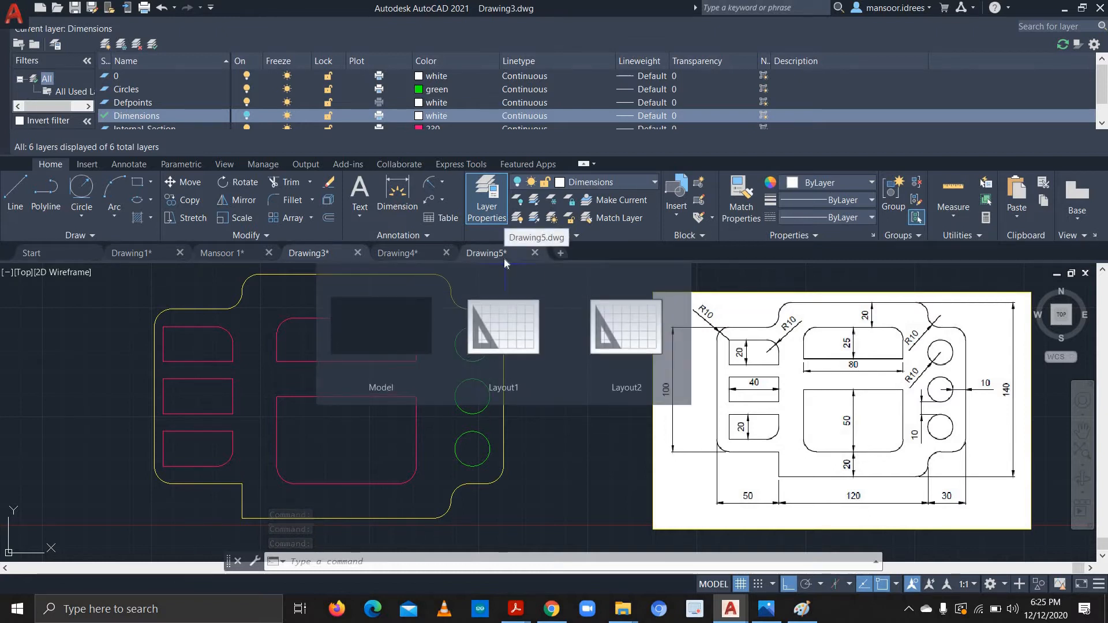
left_click(108, 42)
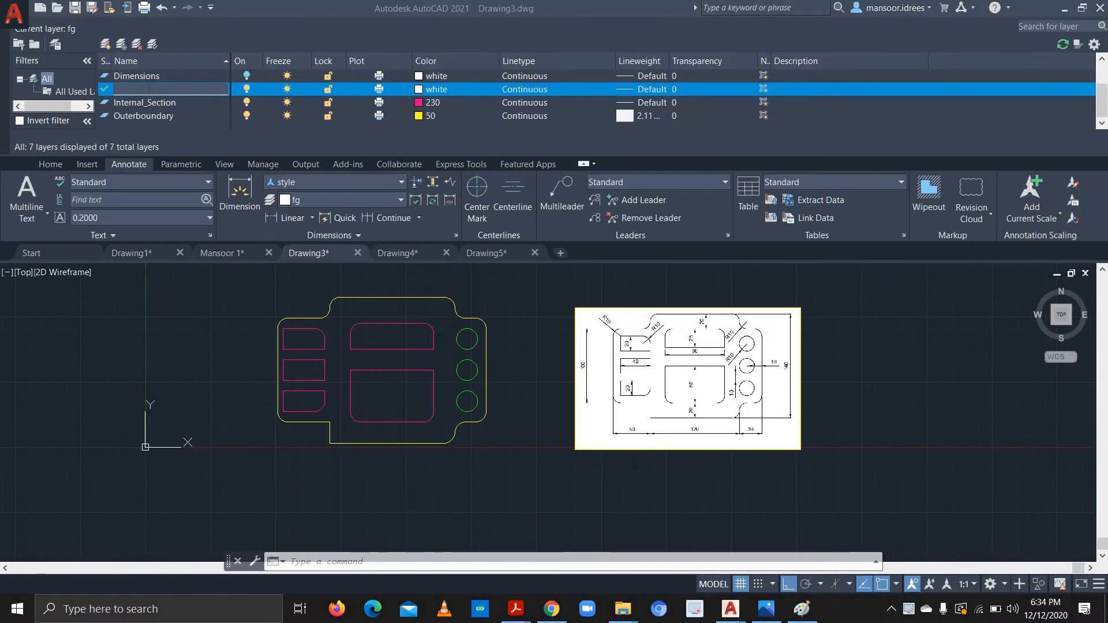
left_click(149, 88)
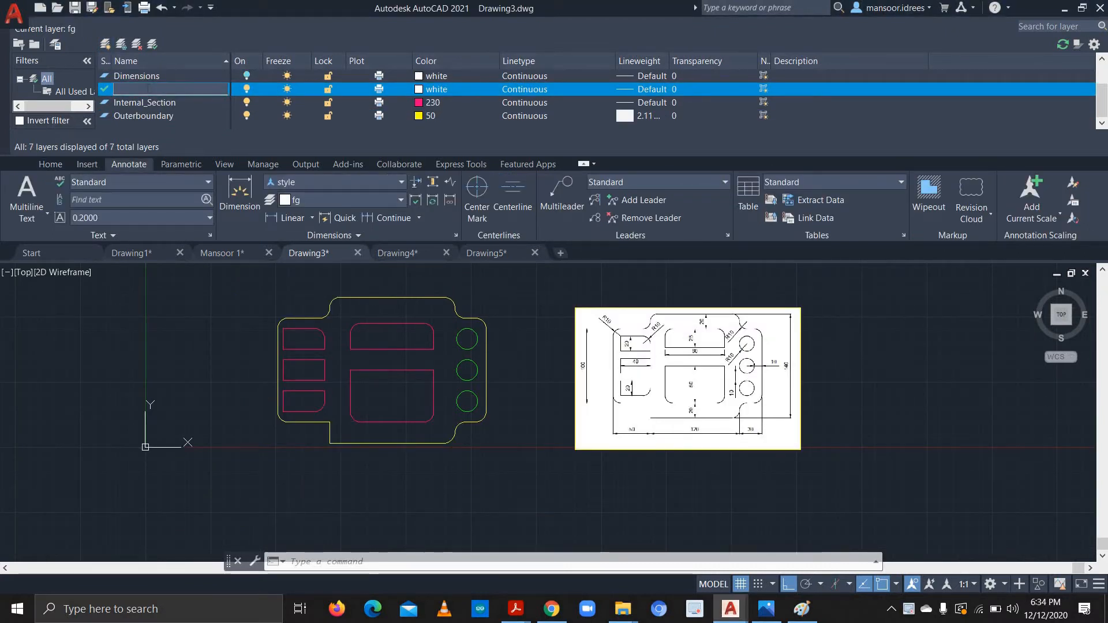
type("Dimesion1")
key("Return")
- Set the Dimesion1 layer's color to index color 70
left_click(420, 90)
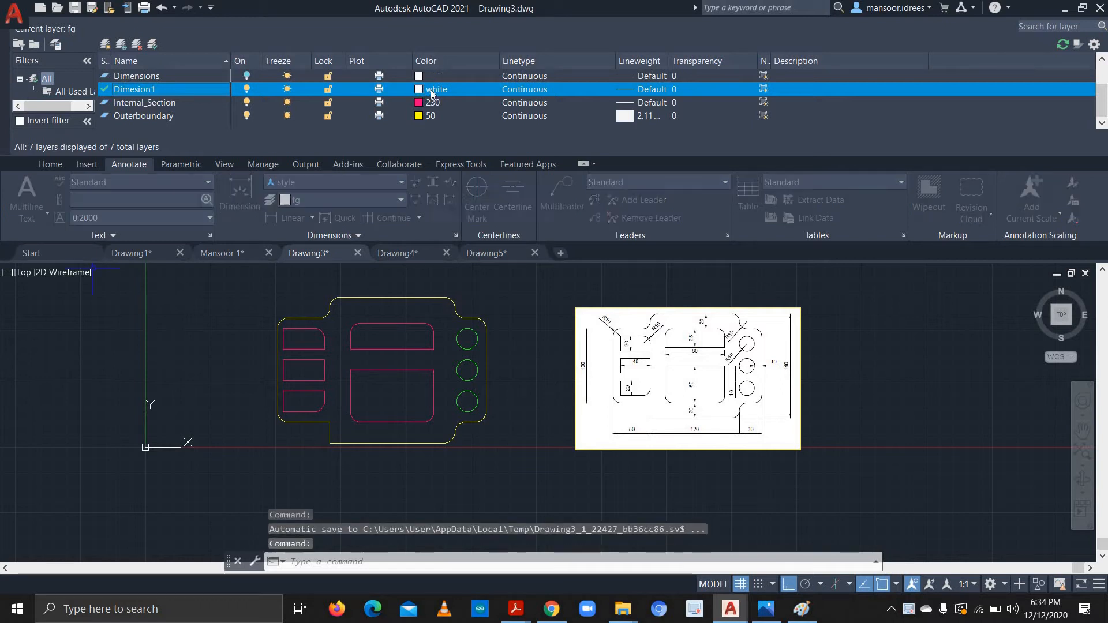
left_click(494, 257)
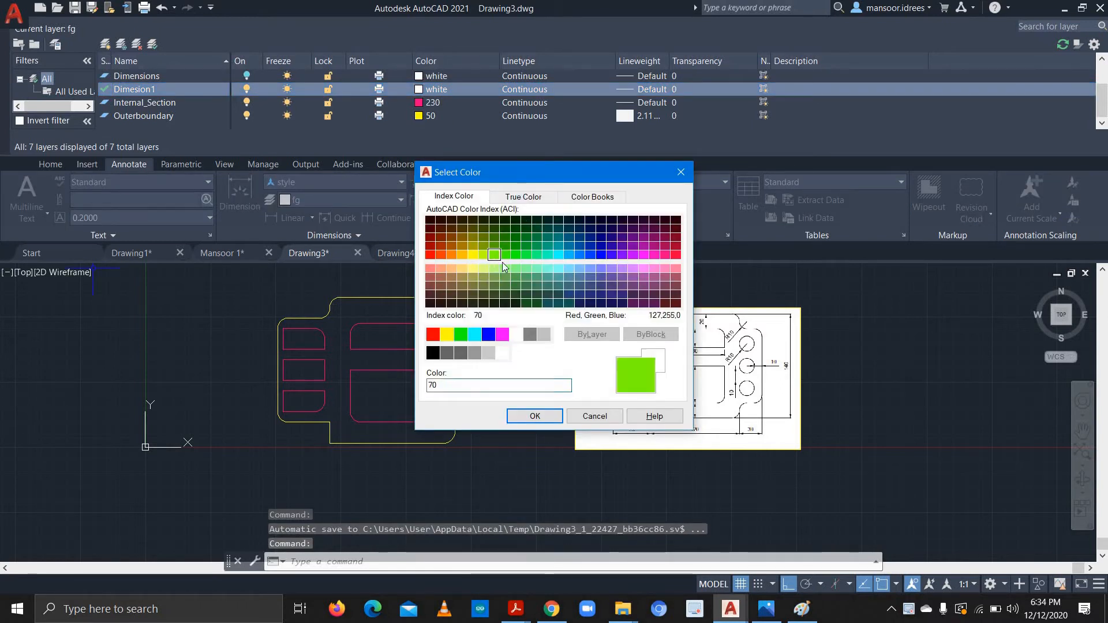
left_click(535, 416)
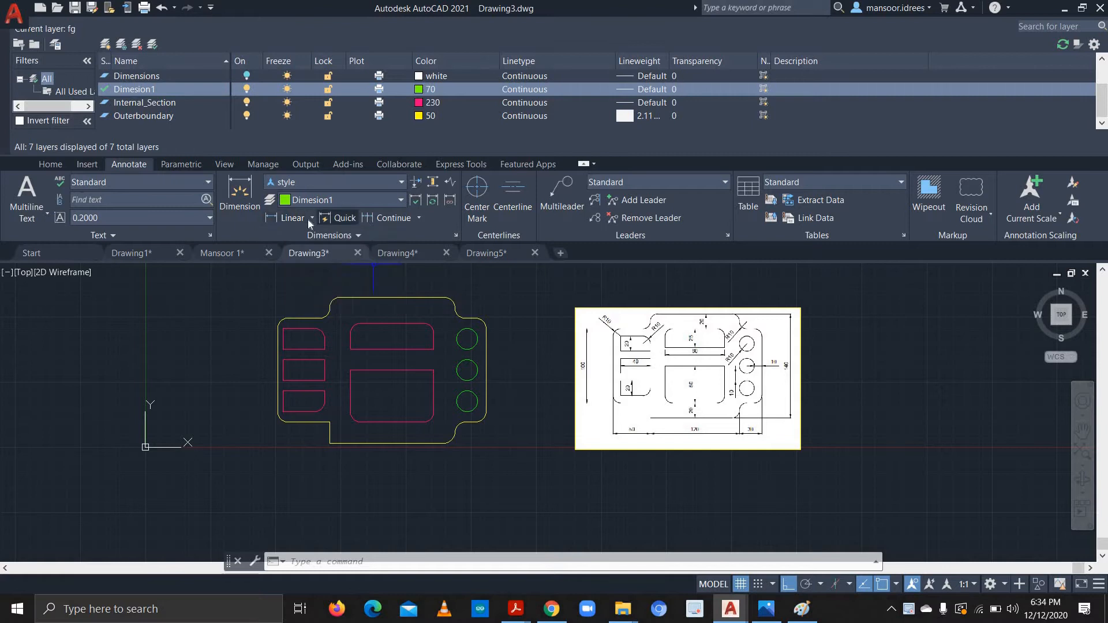
- Try to add a linear dimension at the left edge of the plate's bottom section, and undo it
left_click(294, 218)
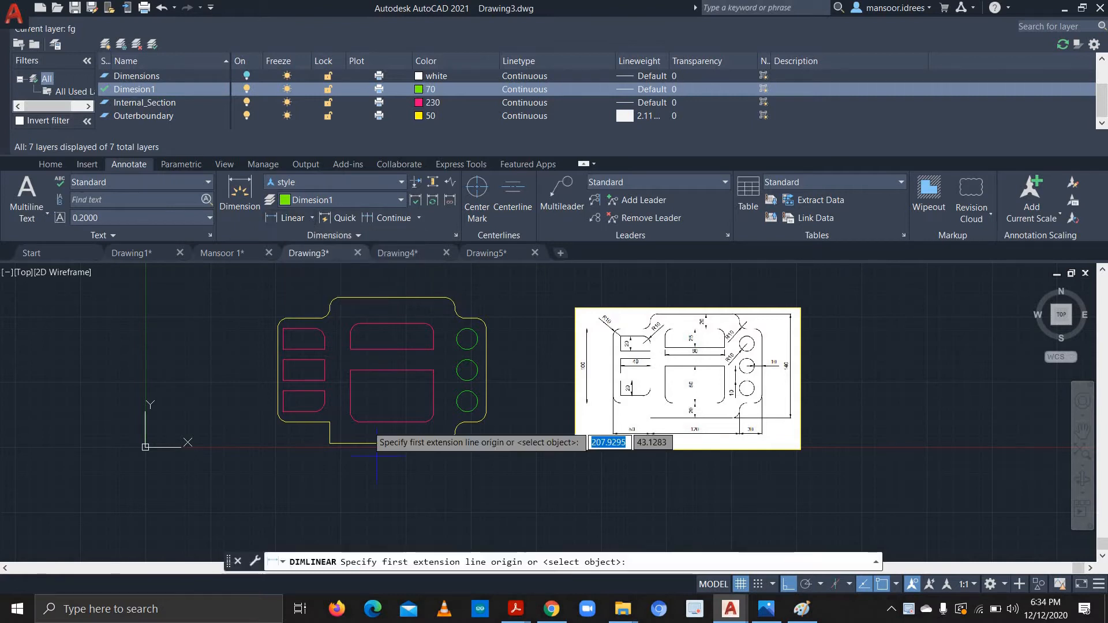
left_click(329, 444)
left_click(330, 432)
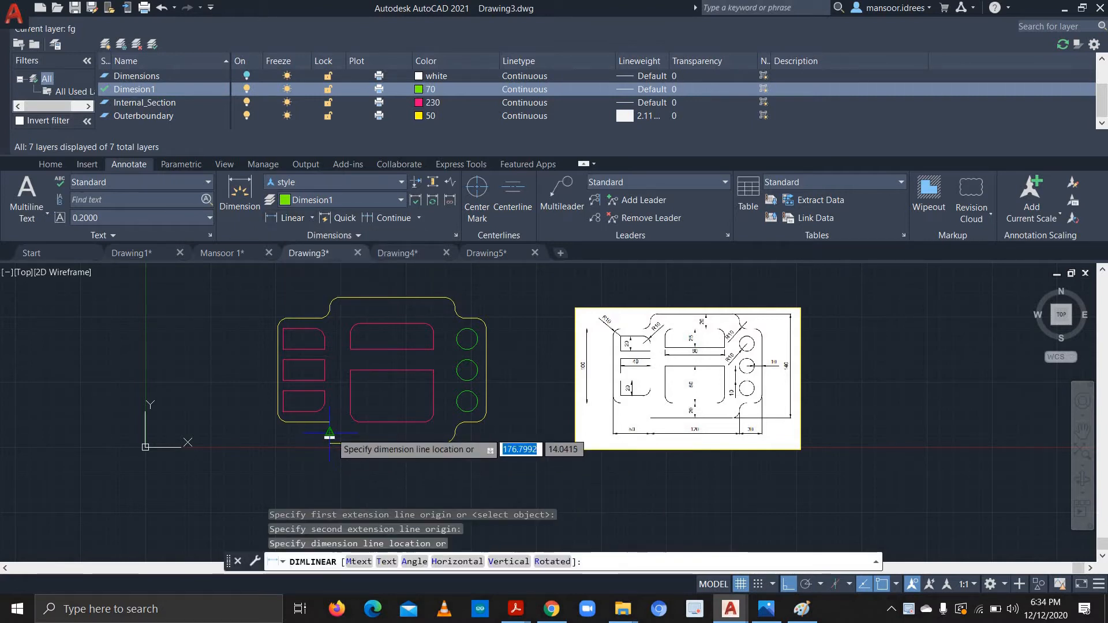
left_click(455, 437)
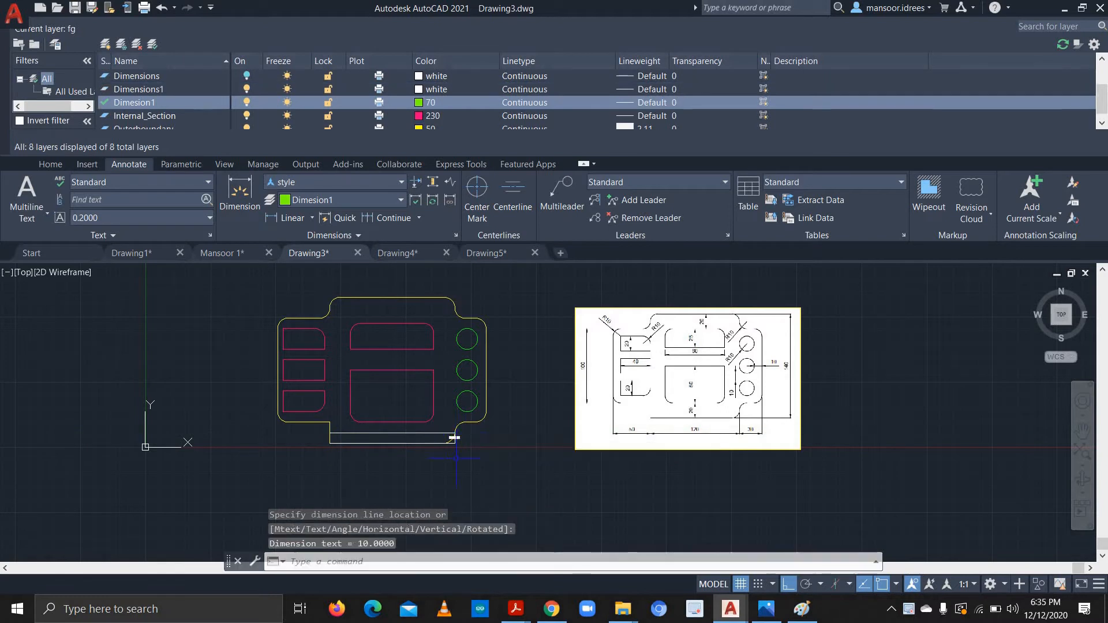
key("Escape")
key("ctrl+z")
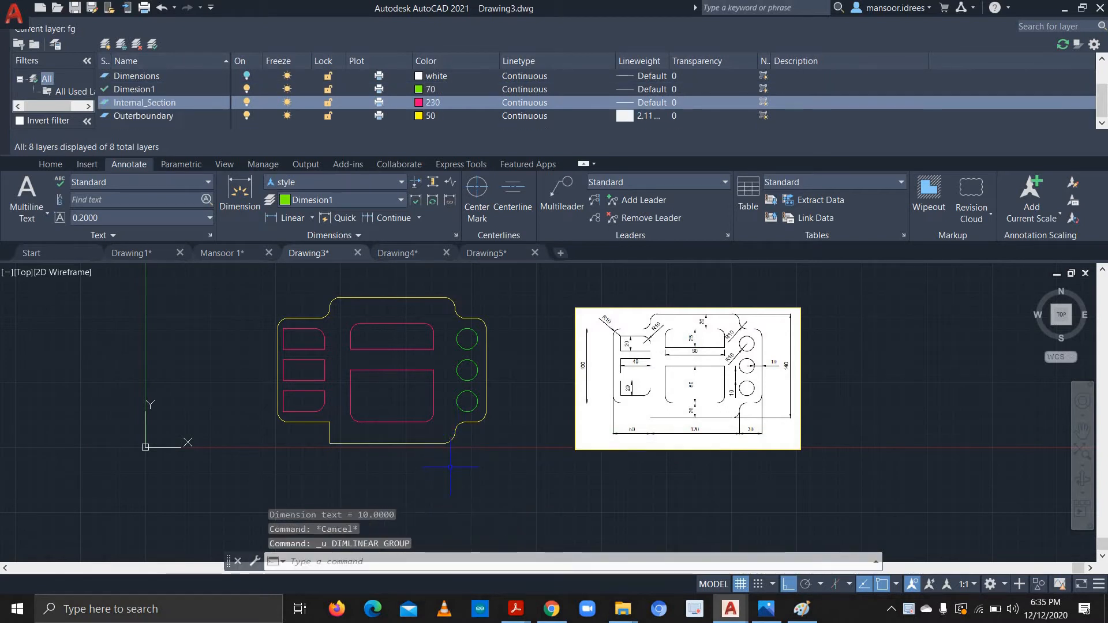
- Add a horizontal linear dimension across the width of the plate's bottom section, placed below the outline
left_click(284, 218)
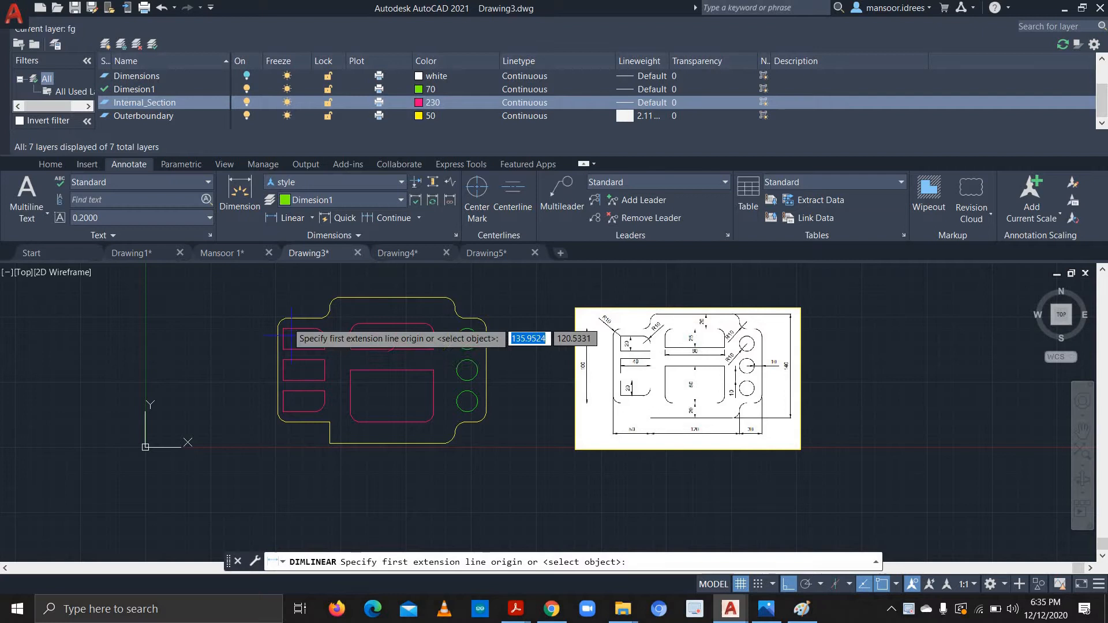
left_click(330, 432)
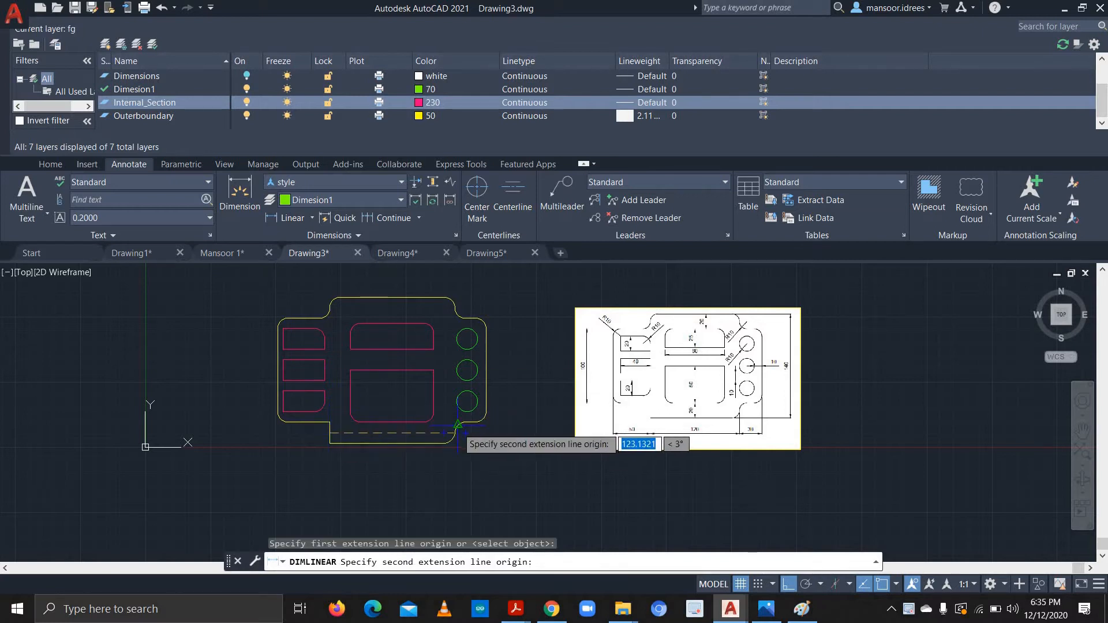
left_click(455, 442)
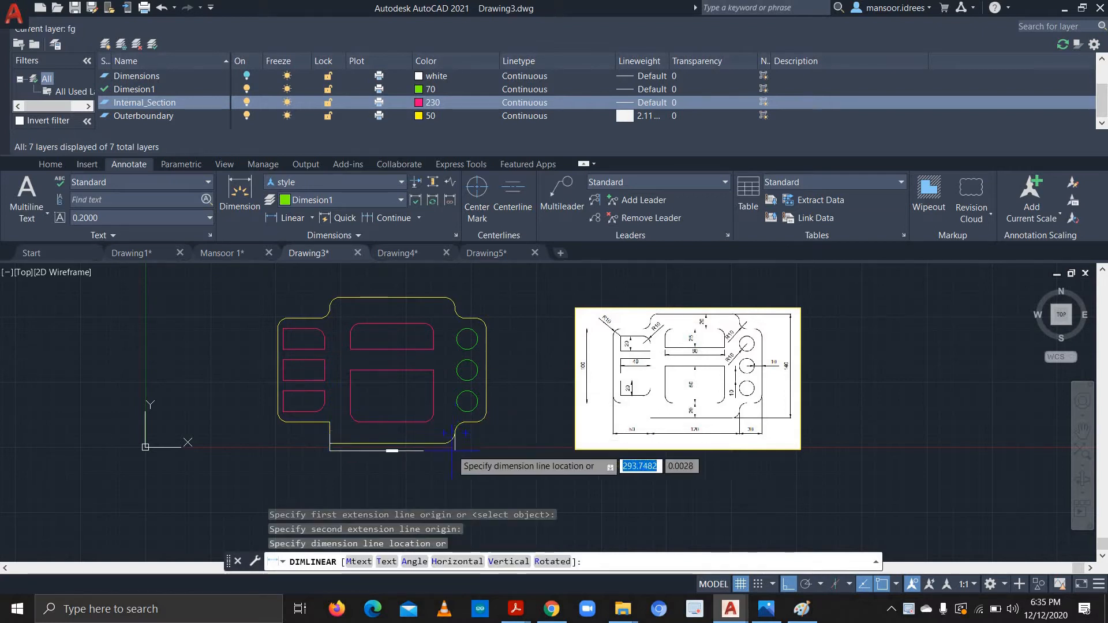
left_click(453, 482)
scroll(504, 470, "up", 2)
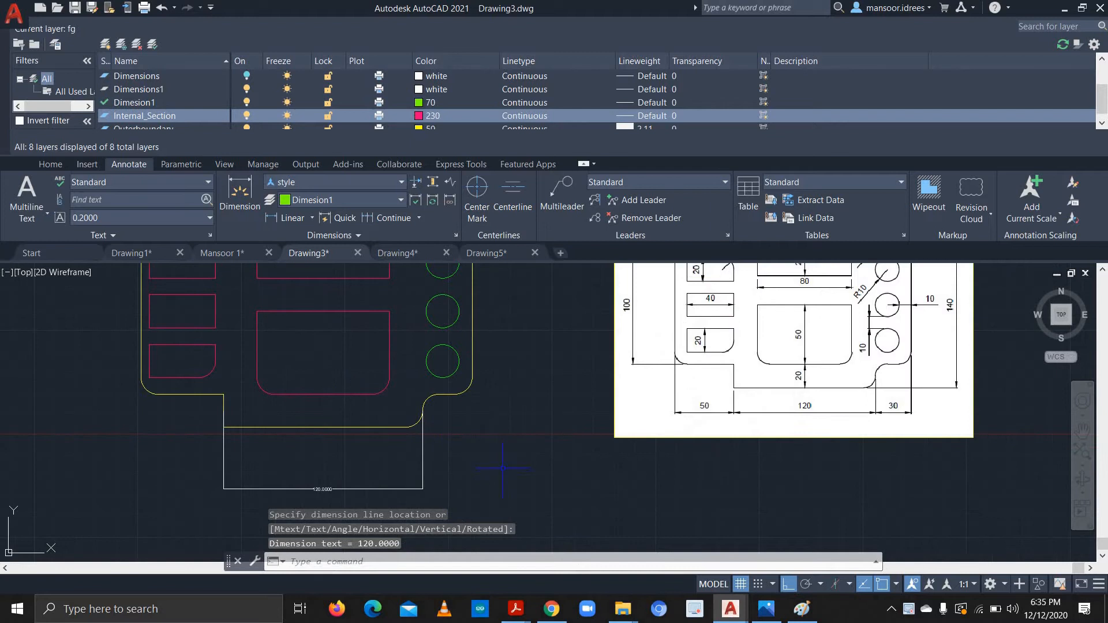
scroll(354, 491, "up", 4)
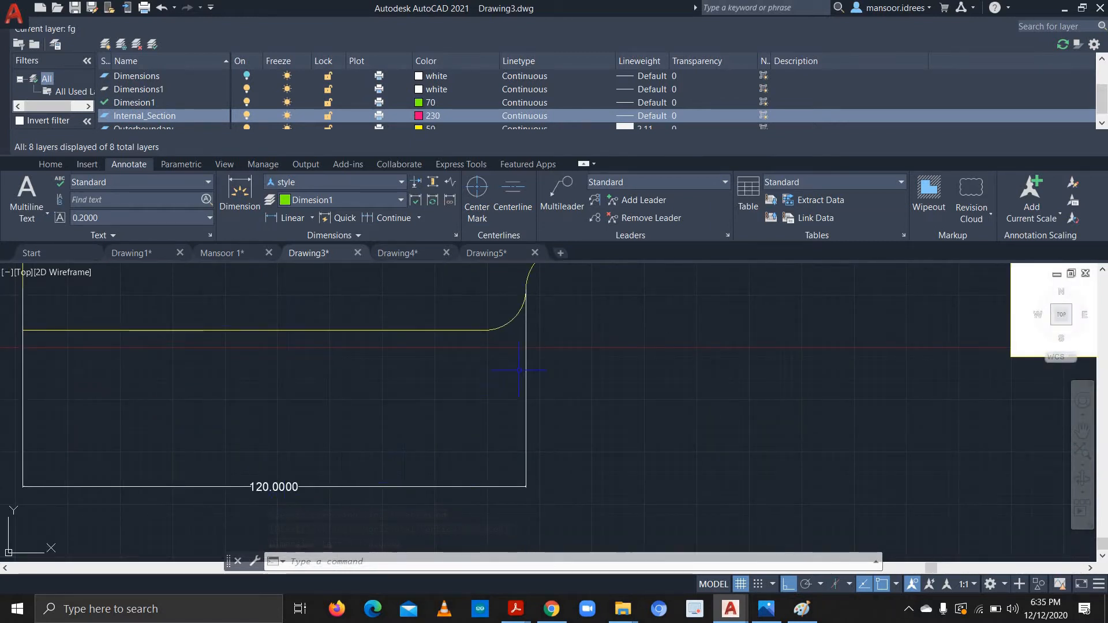
scroll(607, 349, "down", 4)
middle_click_drag(662, 303, 436, 501)
scroll(459, 404, "down", 2)
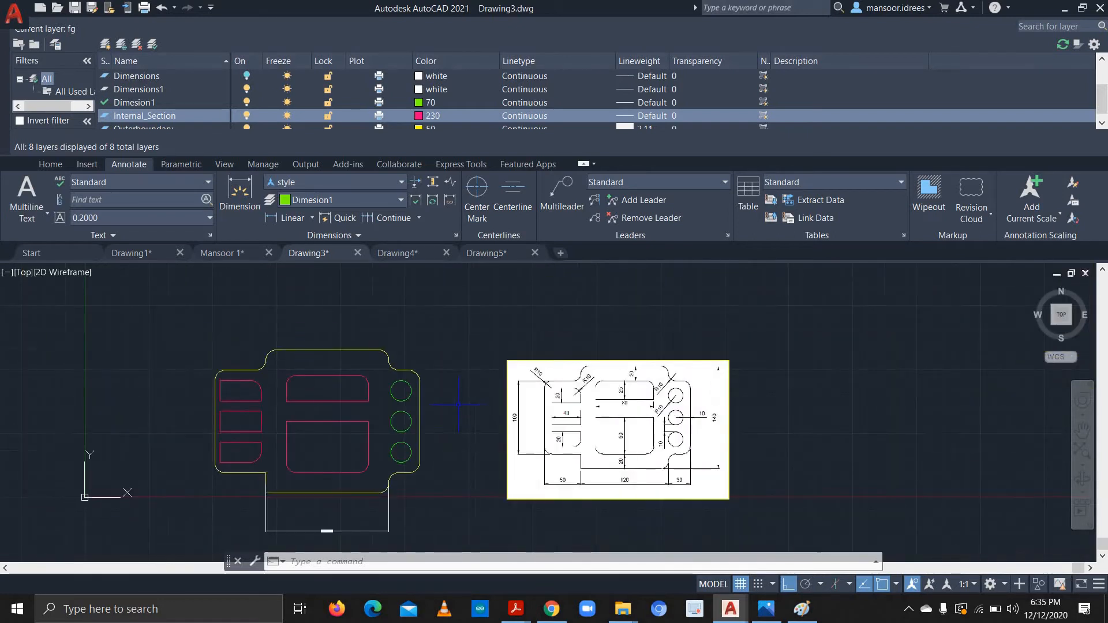
middle_click_drag(438, 462, 511, 371)
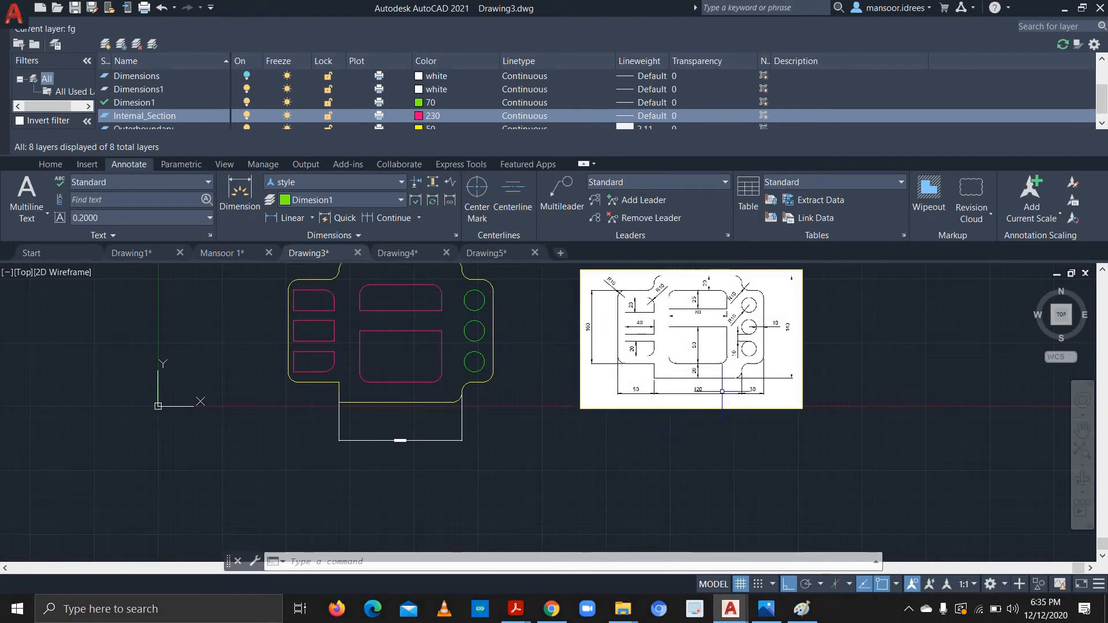
- Try to dimension the plate's left vertical edge with the DIM command, and undo the dimension
left_click(239, 196)
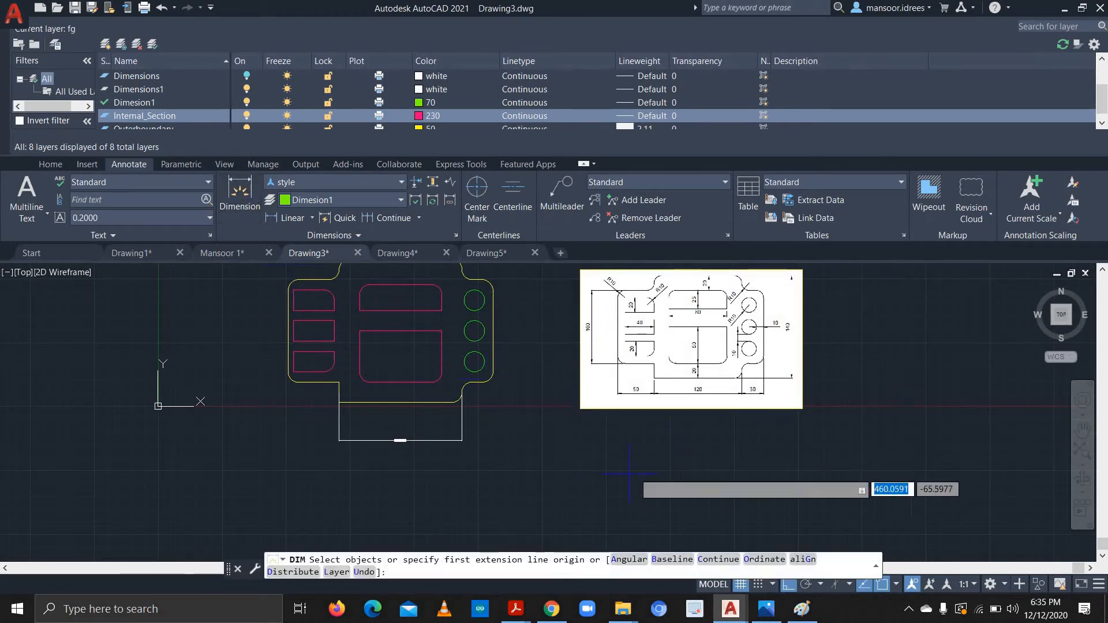
key("Return")
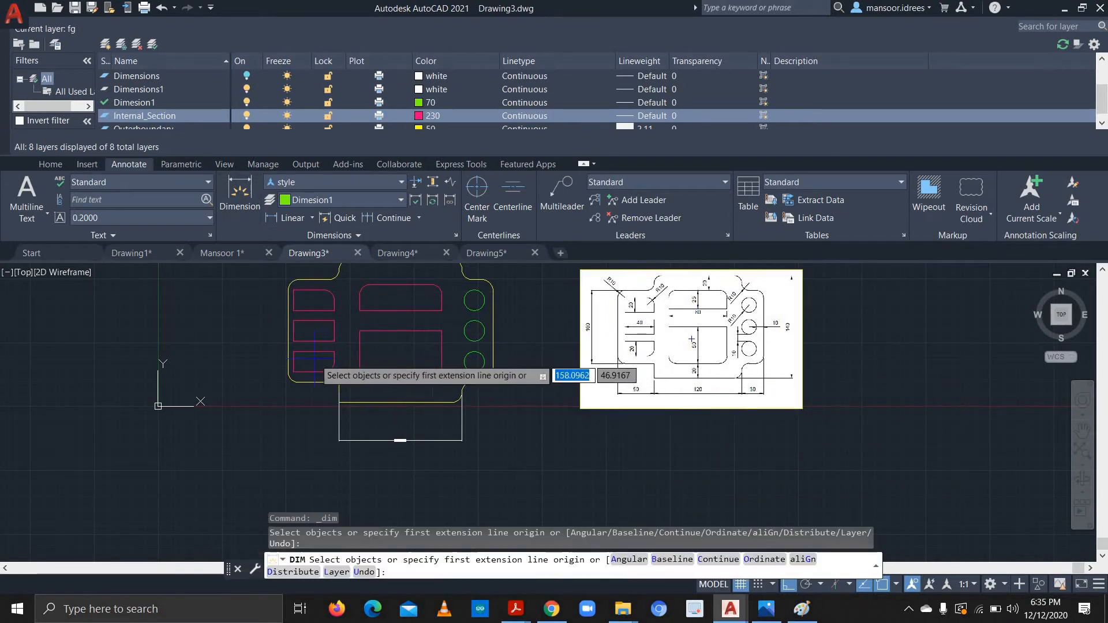
left_click(286, 360)
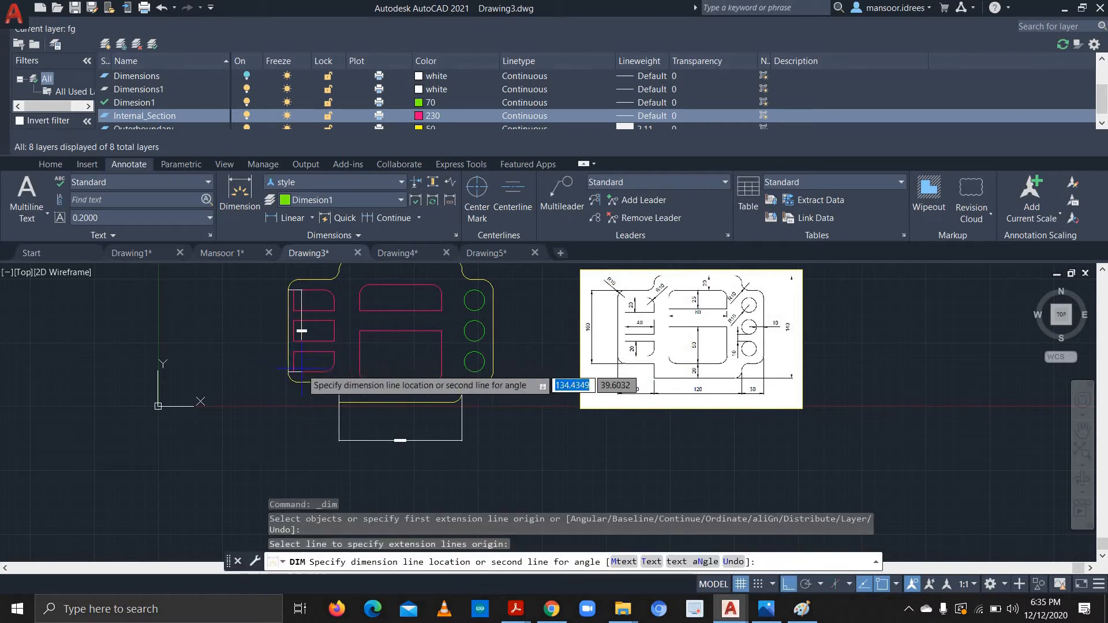
left_click(339, 392)
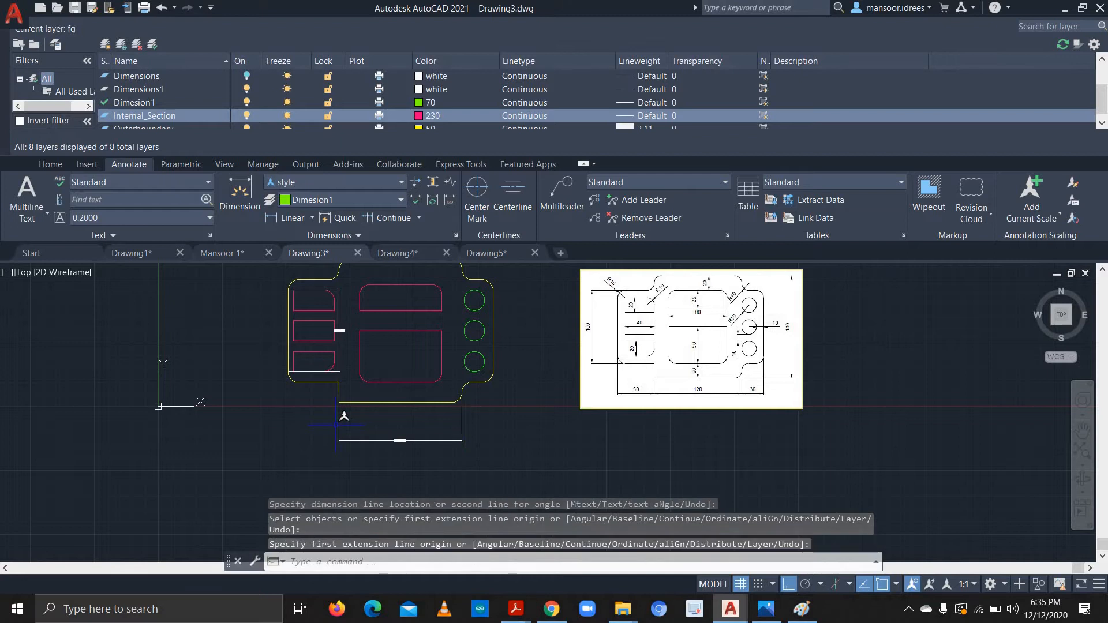
key("Escape")
key("Escape")
key("Escape")
key("ctrl+z")
- Try to dimension the height of the plate's left side with a linear dimension, and erase that dimension
left_click(282, 217)
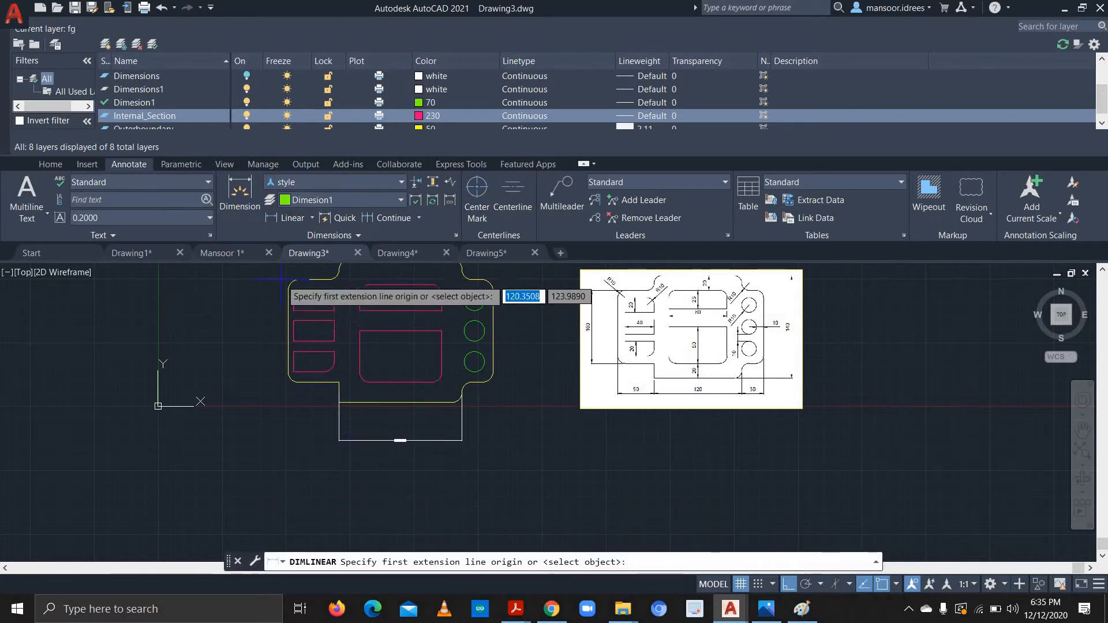
left_click(296, 280)
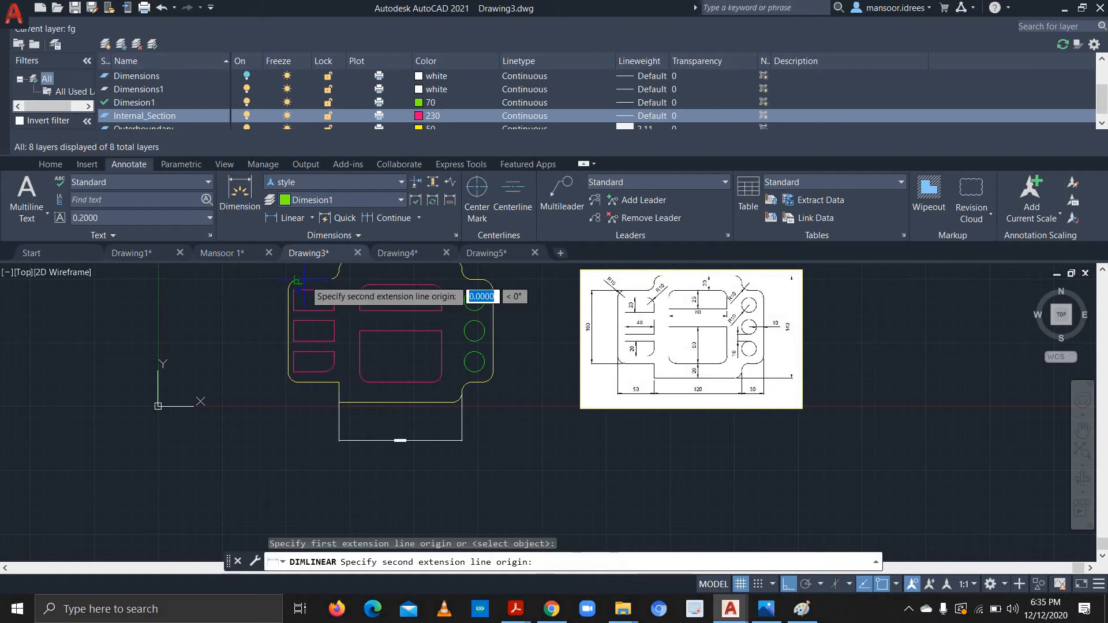
left_click(298, 381)
left_click(241, 381)
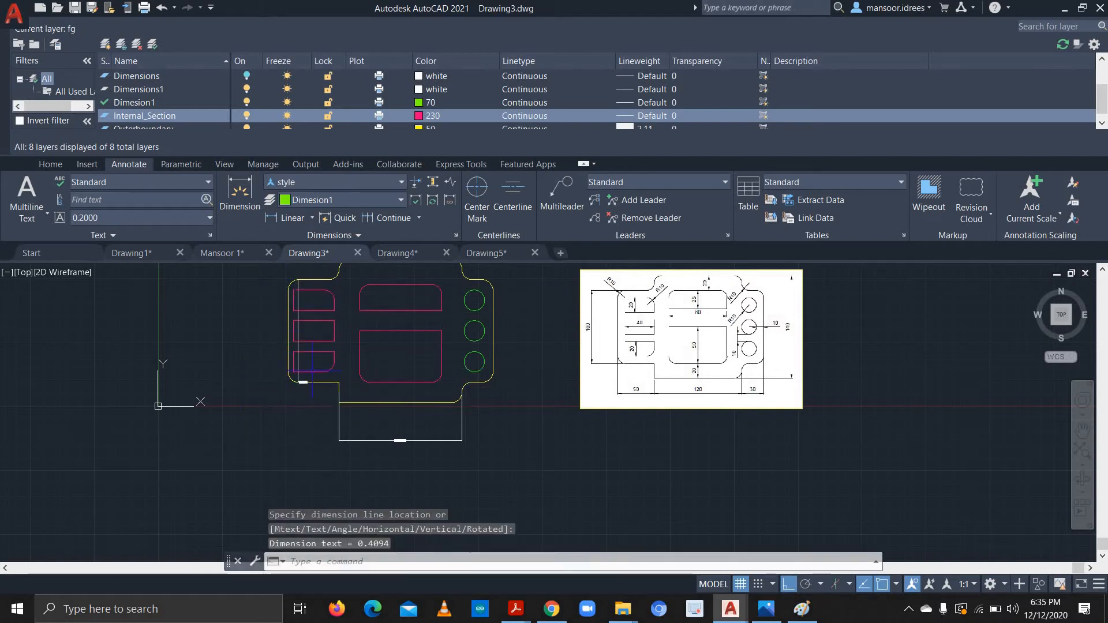
key("Escape")
key("Escape")
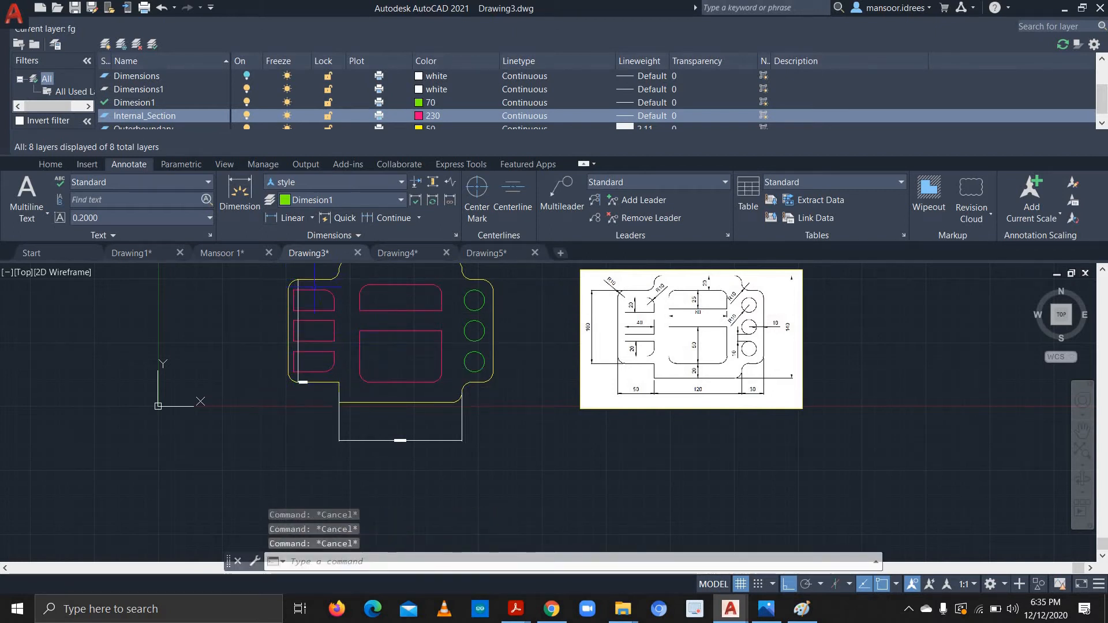
left_click(299, 329)
key("Delete")
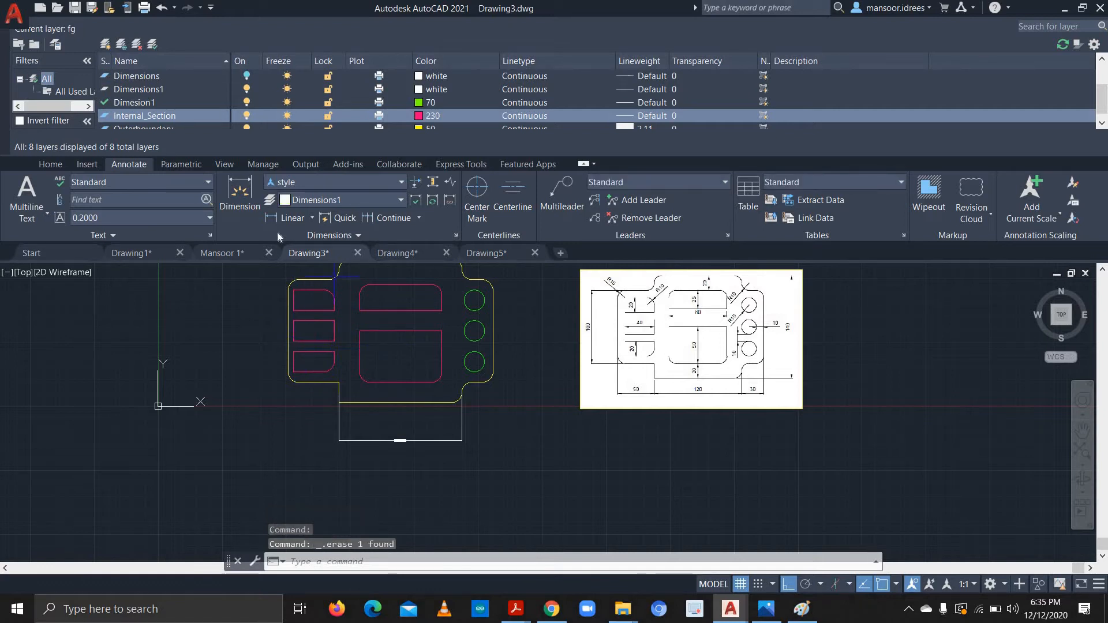
- Add a vertical linear dimension between the upper and lower edges of the plate's left side, placed outside the outline
left_click(299, 219)
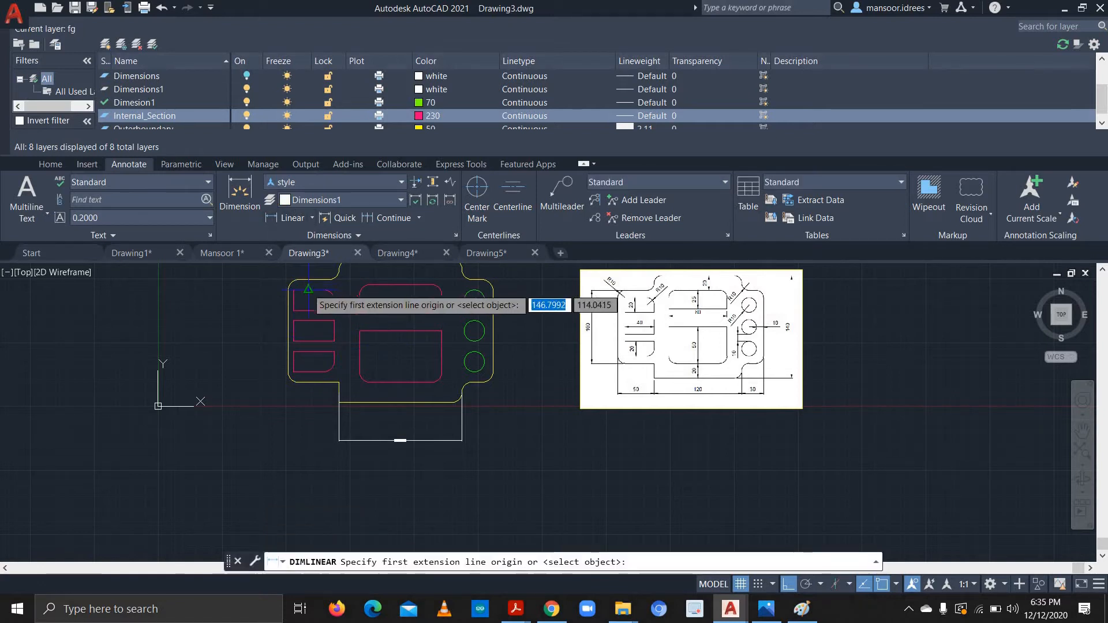
left_click(298, 288)
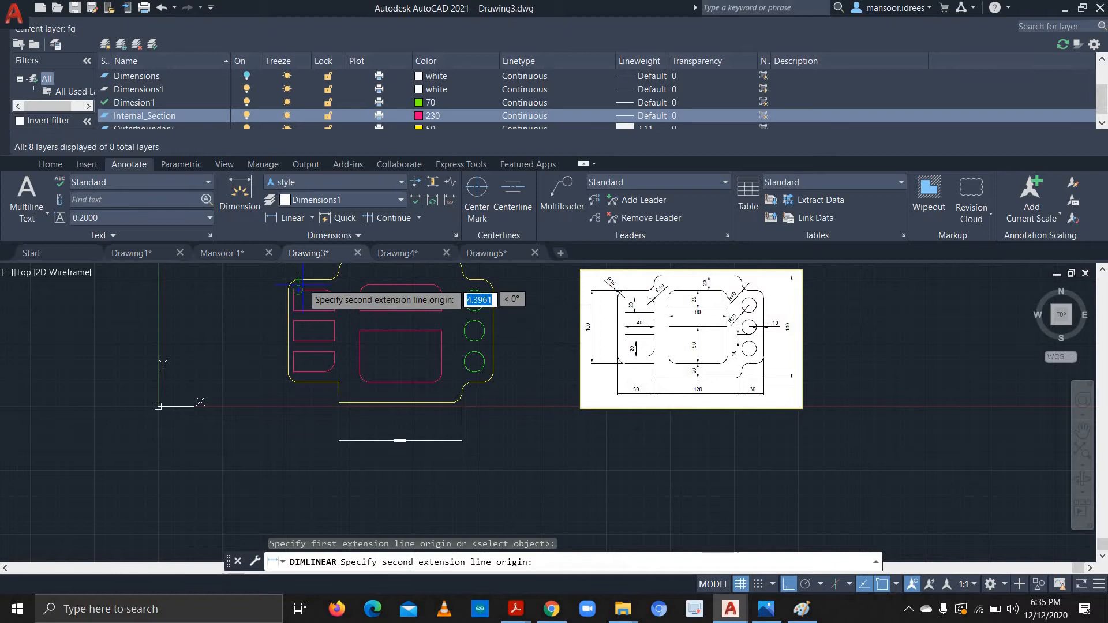
left_click(295, 381)
left_click(262, 383)
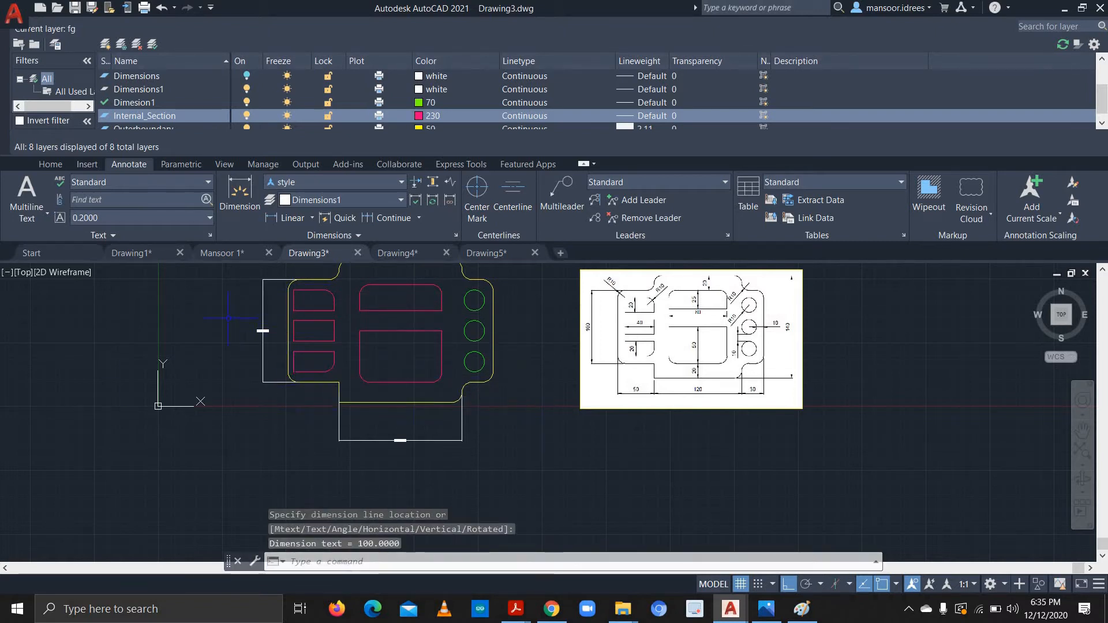
left_click(291, 221)
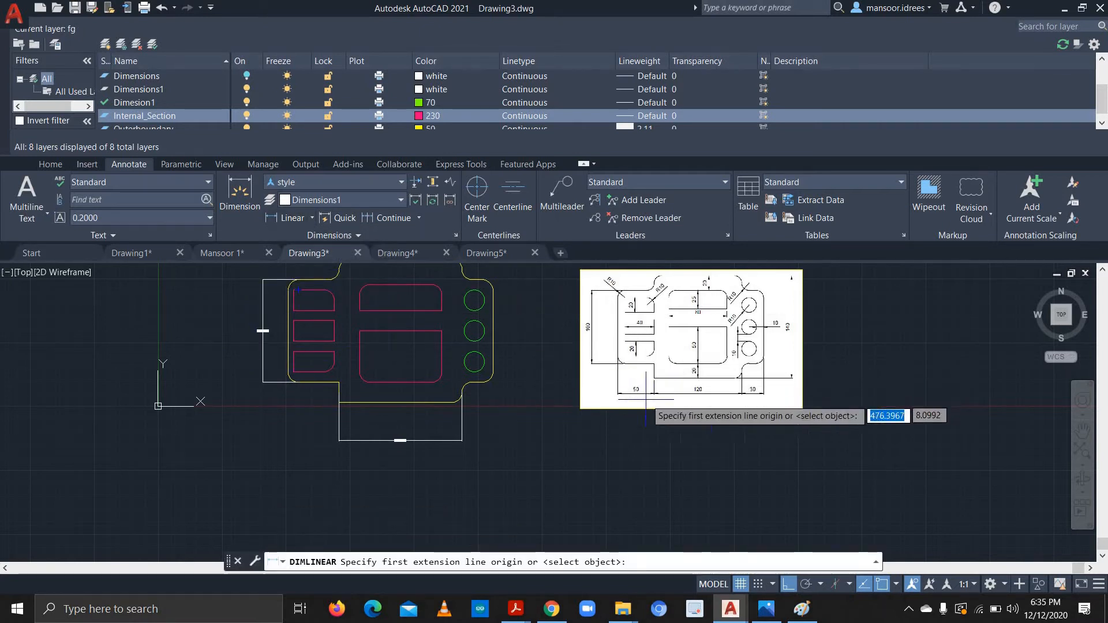
left_click(339, 402)
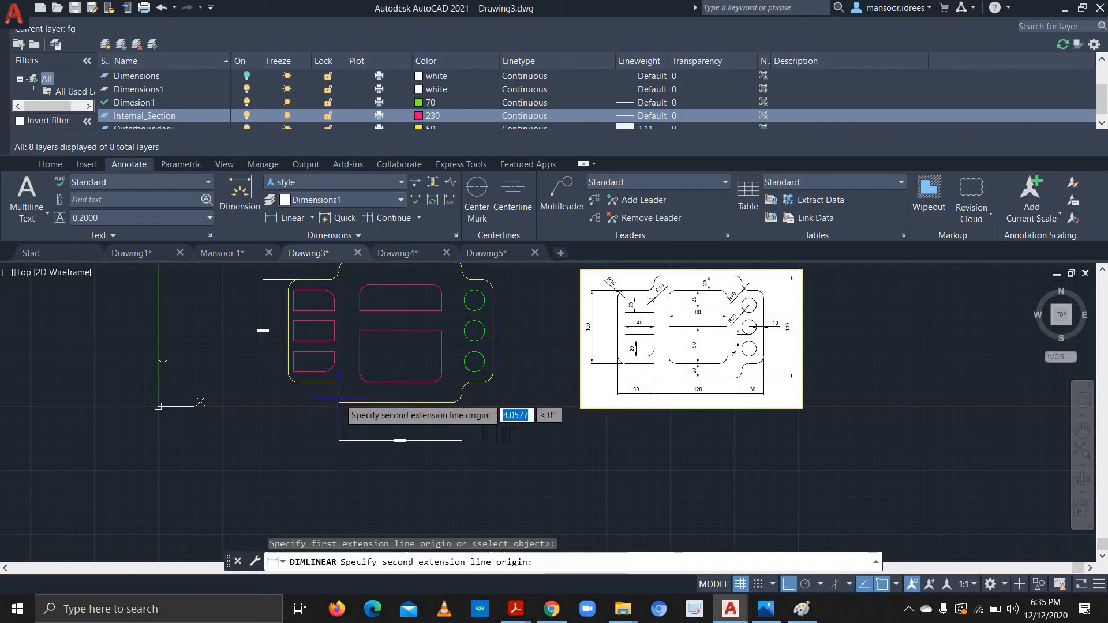
left_click(287, 372)
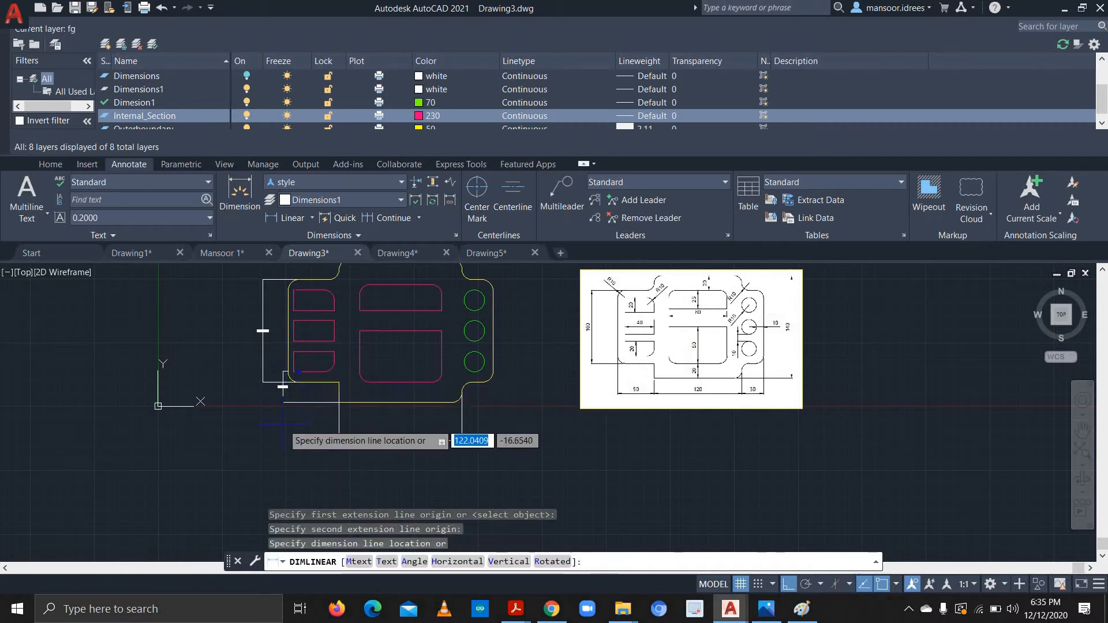
key("Escape")
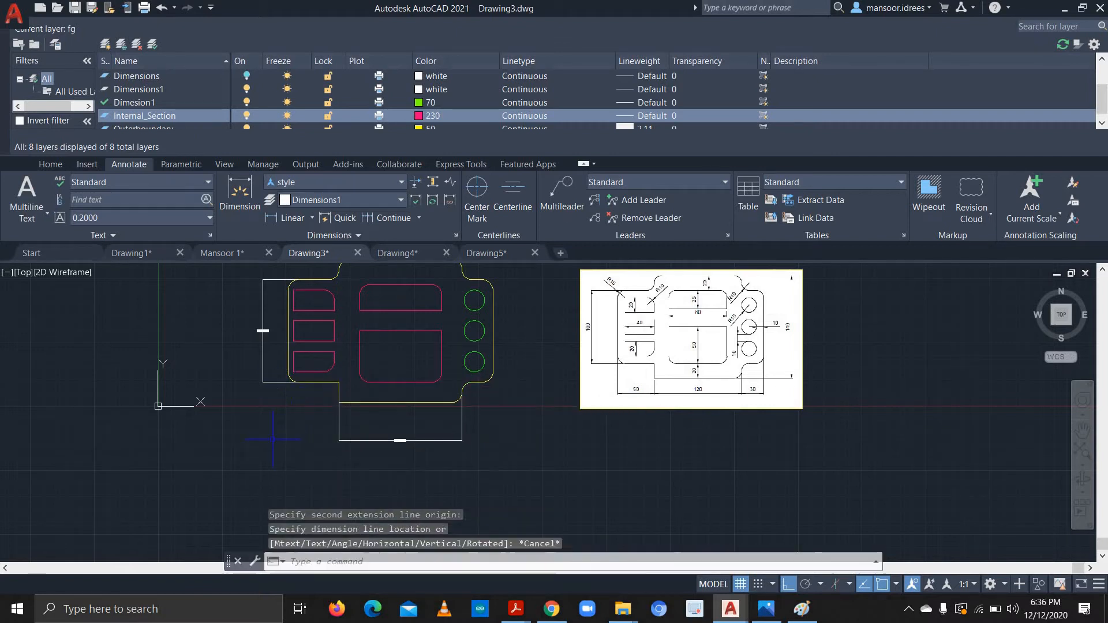
key("Escape")
key("Escape")
key("Escape")
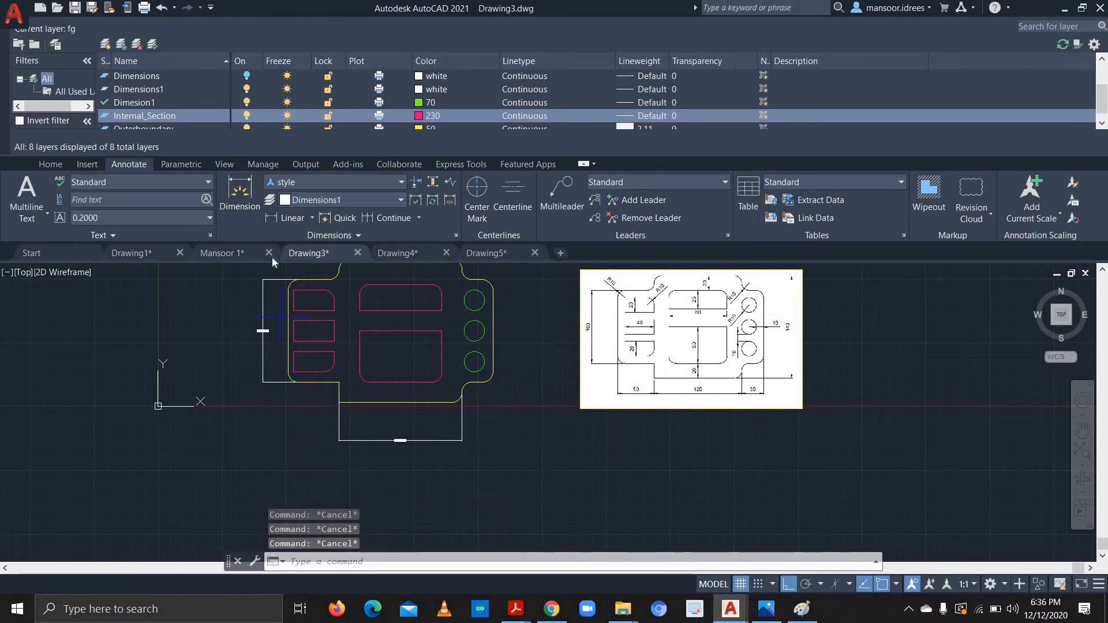
- Try to add a horizontal linear dimension below the plate's lower-left shoulder, and undo it
left_click(283, 218)
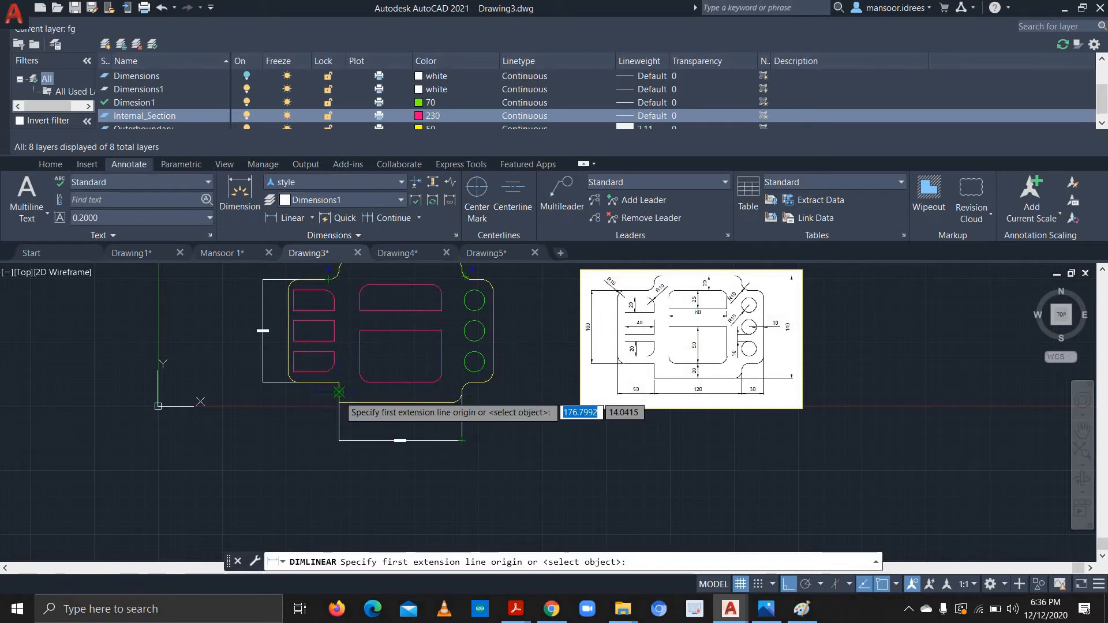
left_click(462, 441)
left_click(289, 397)
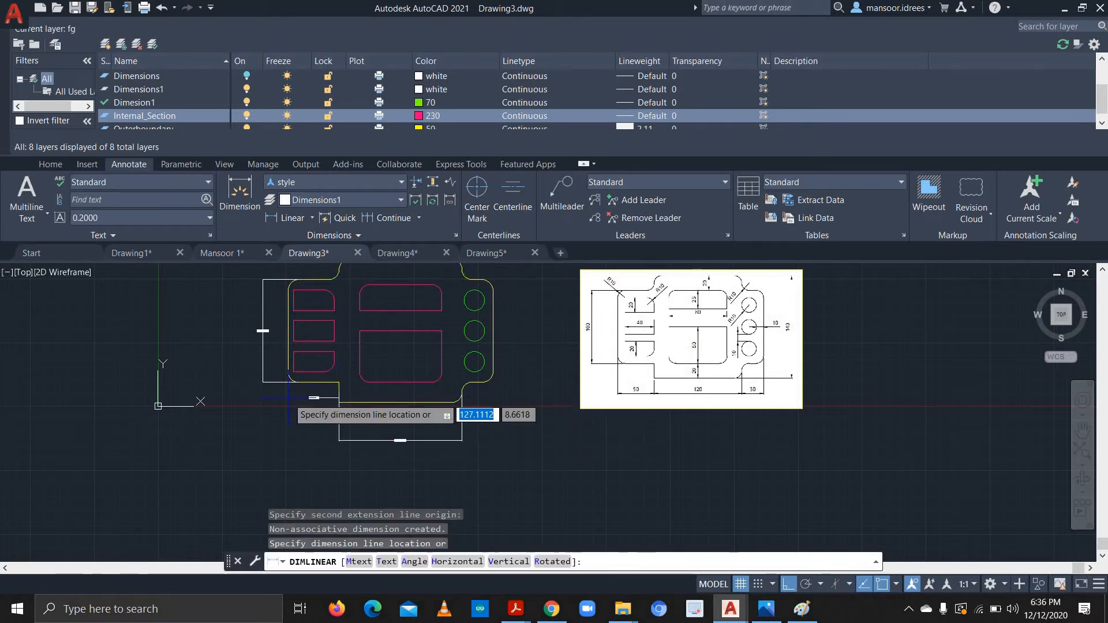
left_click(282, 433)
scroll(355, 428, "up", 4)
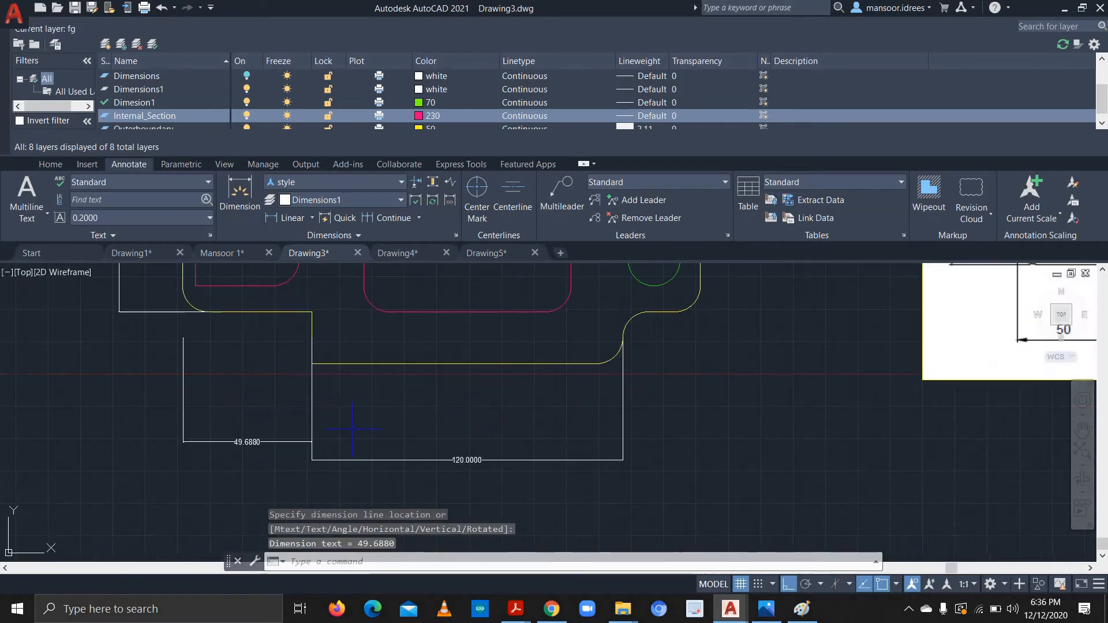
scroll(354, 410, "down", 4)
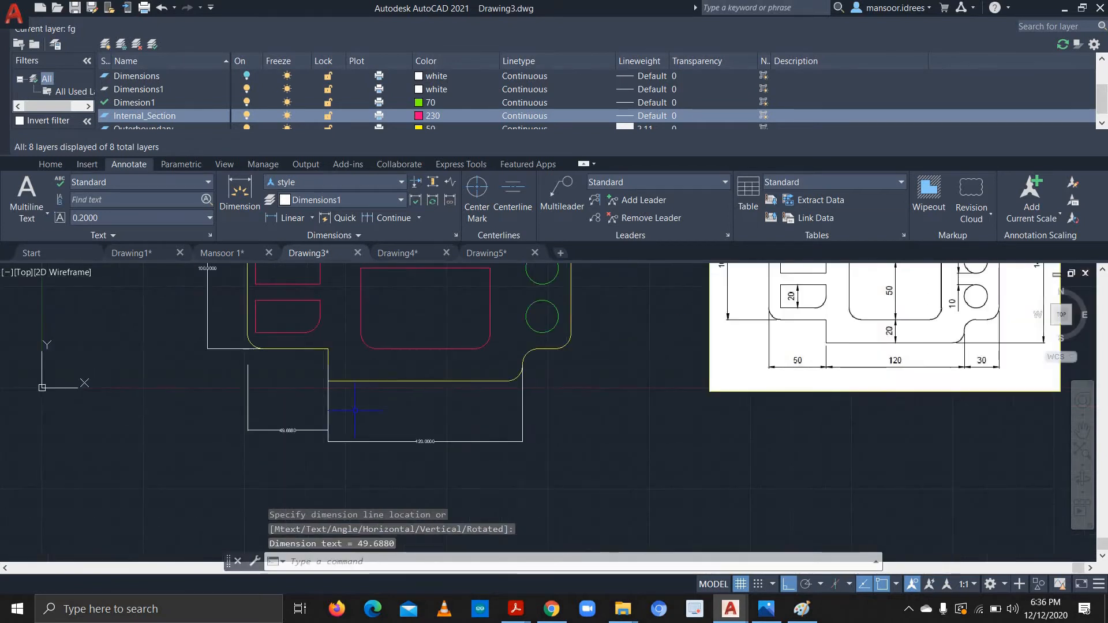
key("ctrl+z")
key("ctrl+z")
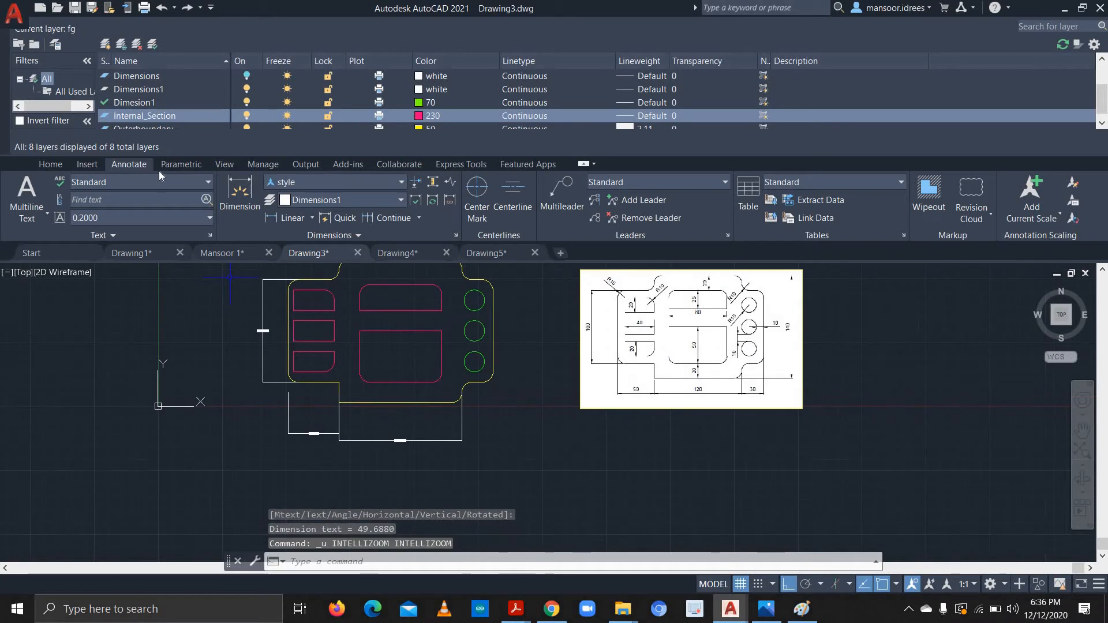
- Add a horizontal linear dimension across the plate's lower-left shoulder, placed below the outline
left_click(291, 217)
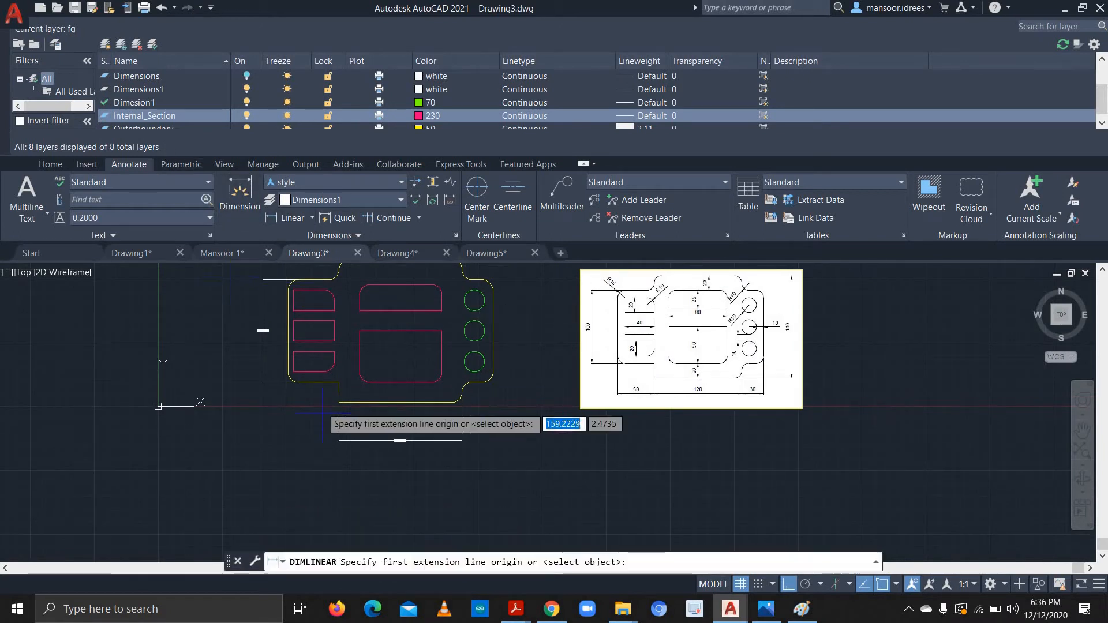
left_click(462, 441)
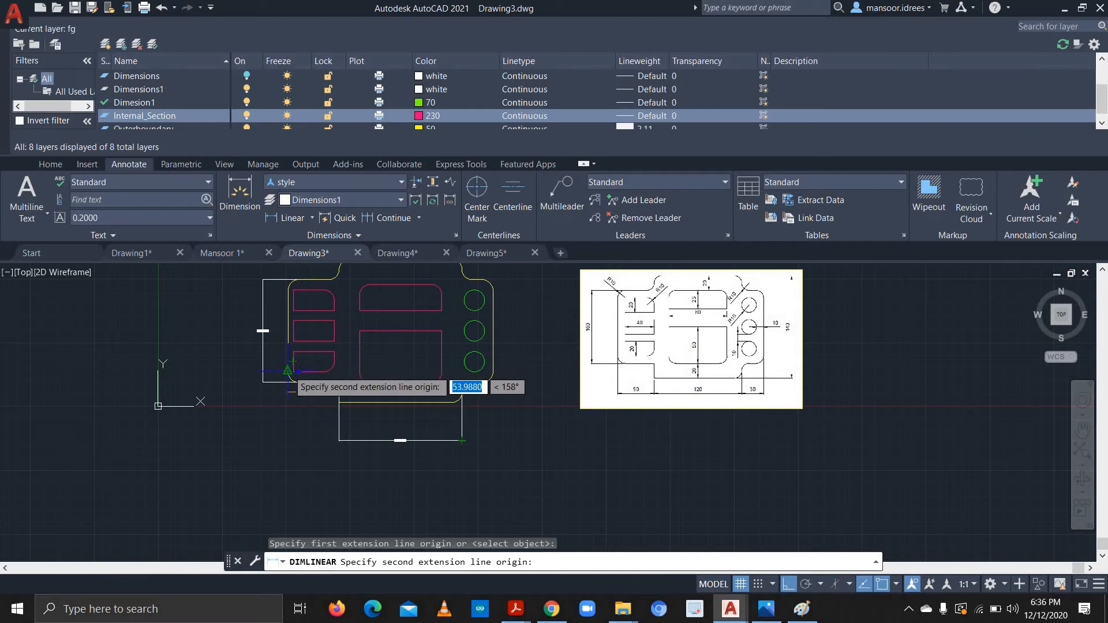
left_click(287, 368)
left_click(287, 427)
- Add a horizontal dimension across the plate's lower-right shoulder with the DIM command, placed below the outline
scroll(357, 421, "up", 2)
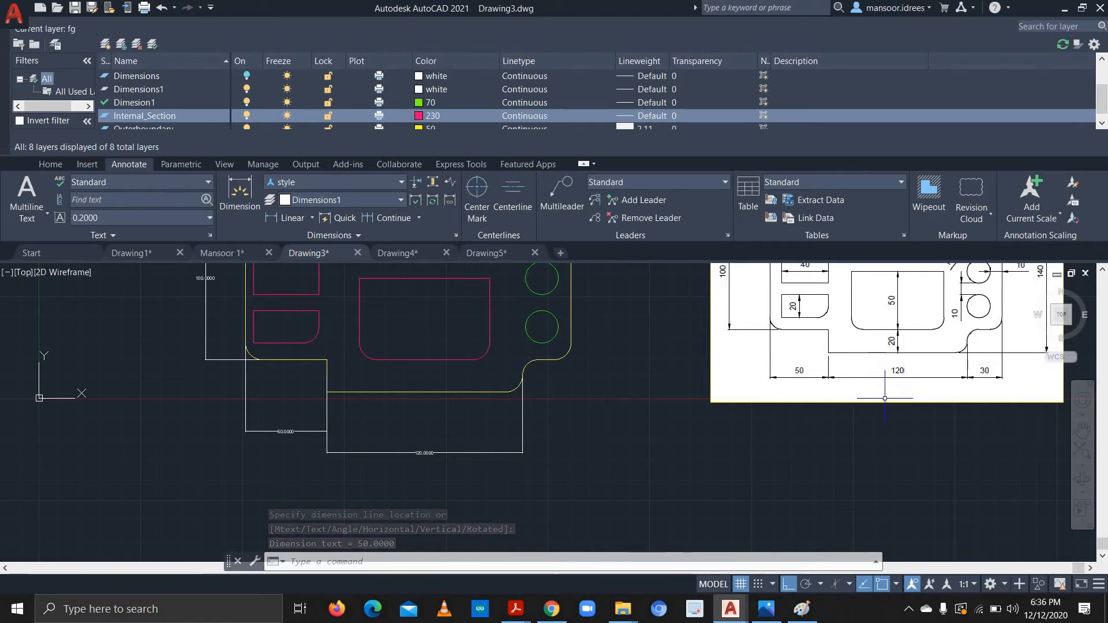
scroll(742, 372, "up", 2)
scroll(733, 361, "down", 4)
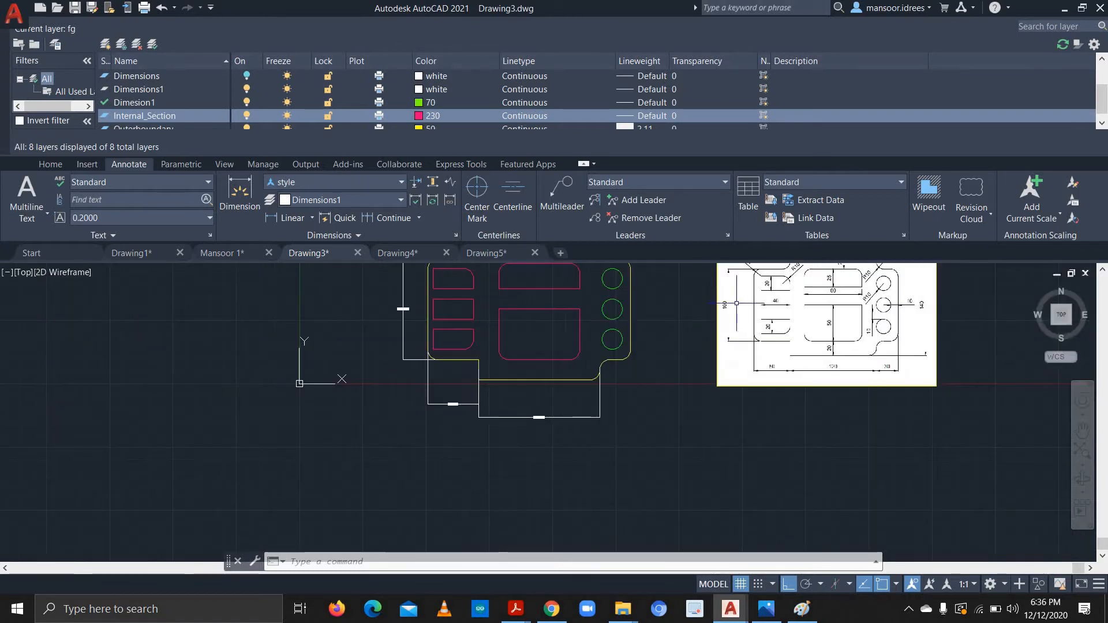
scroll(598, 376, "up", 1)
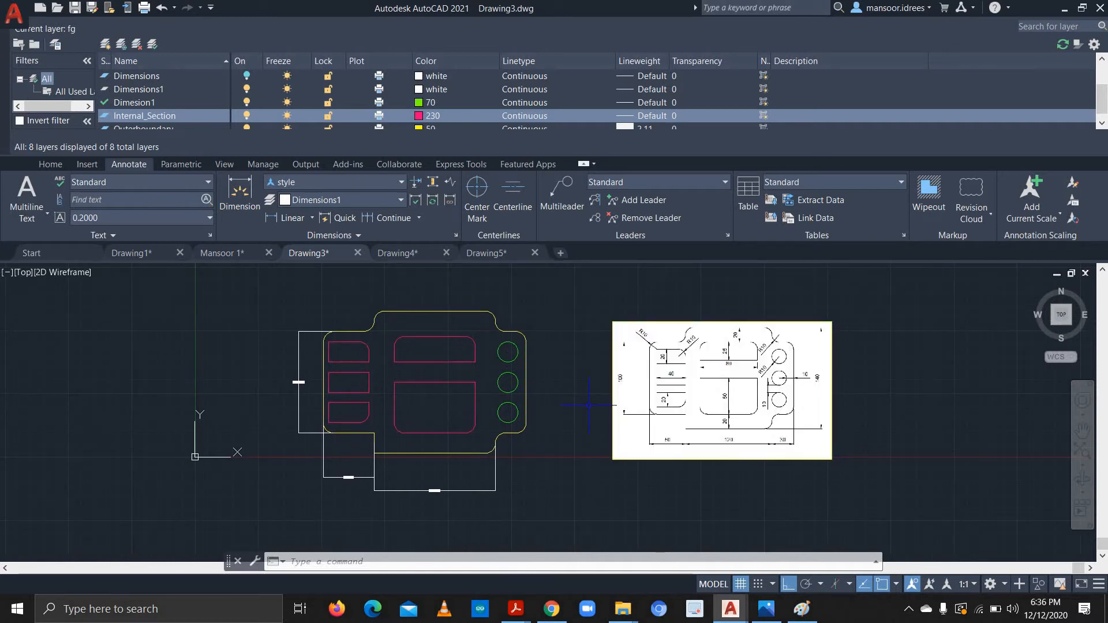
scroll(590, 406, "up", 2)
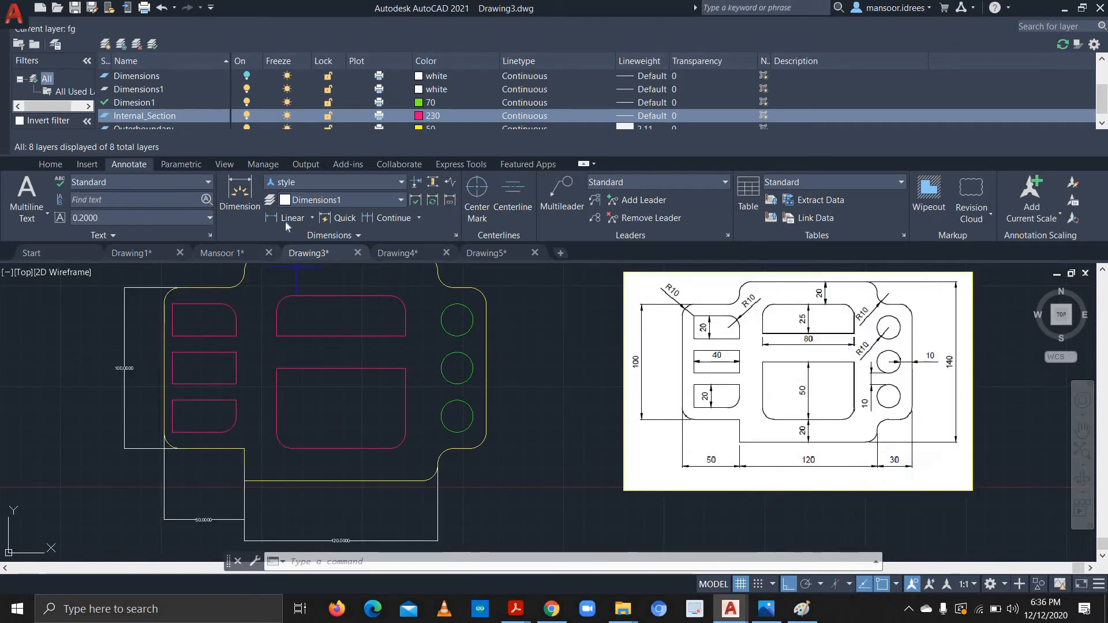
left_click(239, 193)
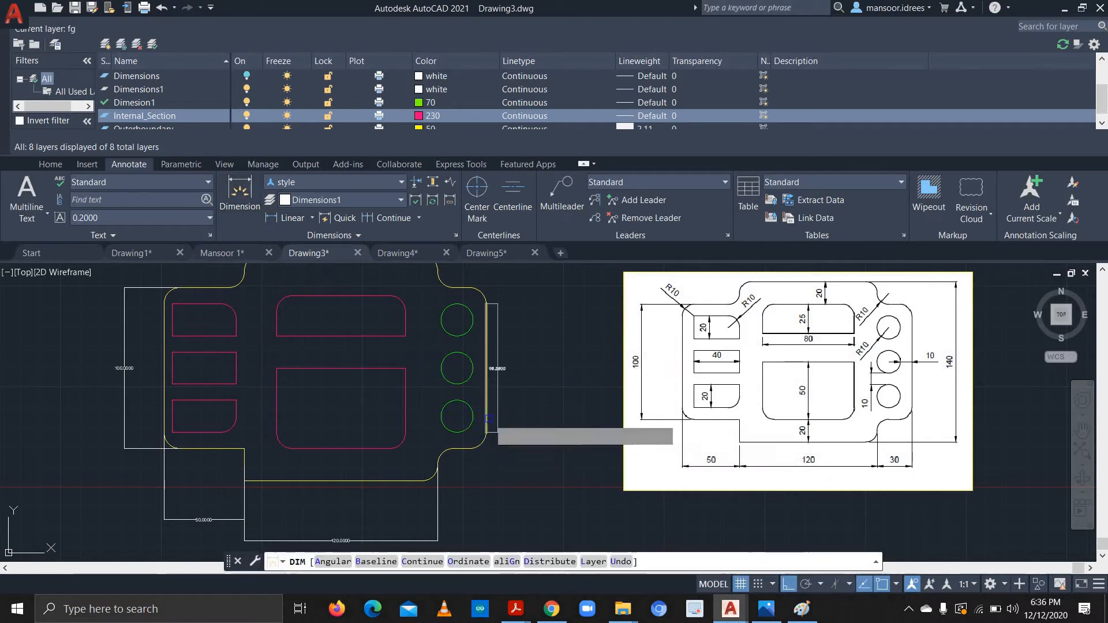
left_click(437, 464)
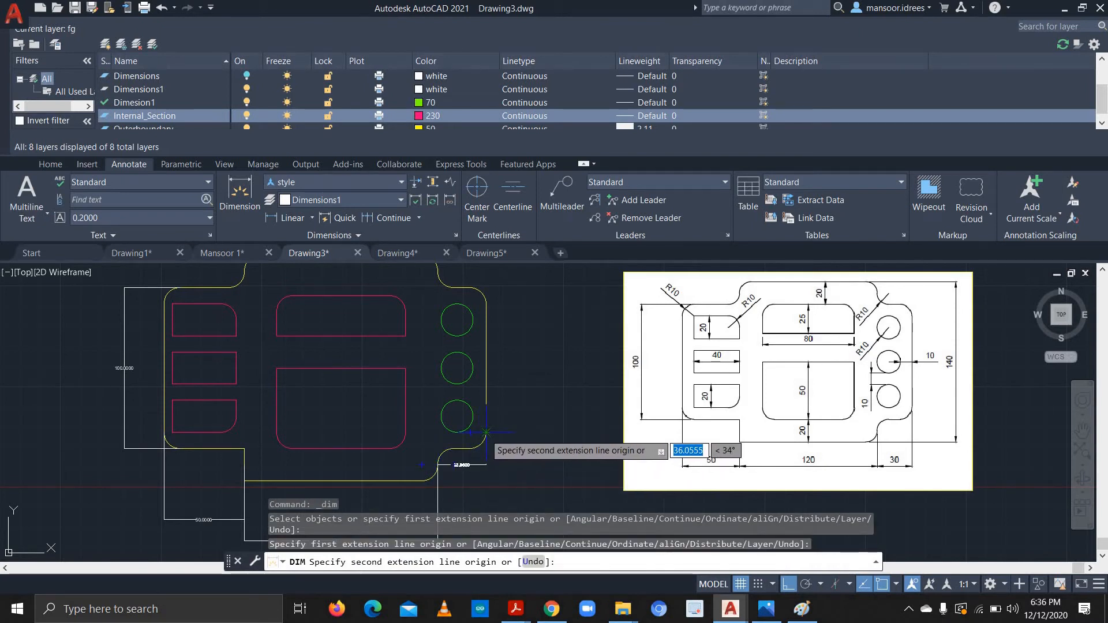
left_click(486, 465)
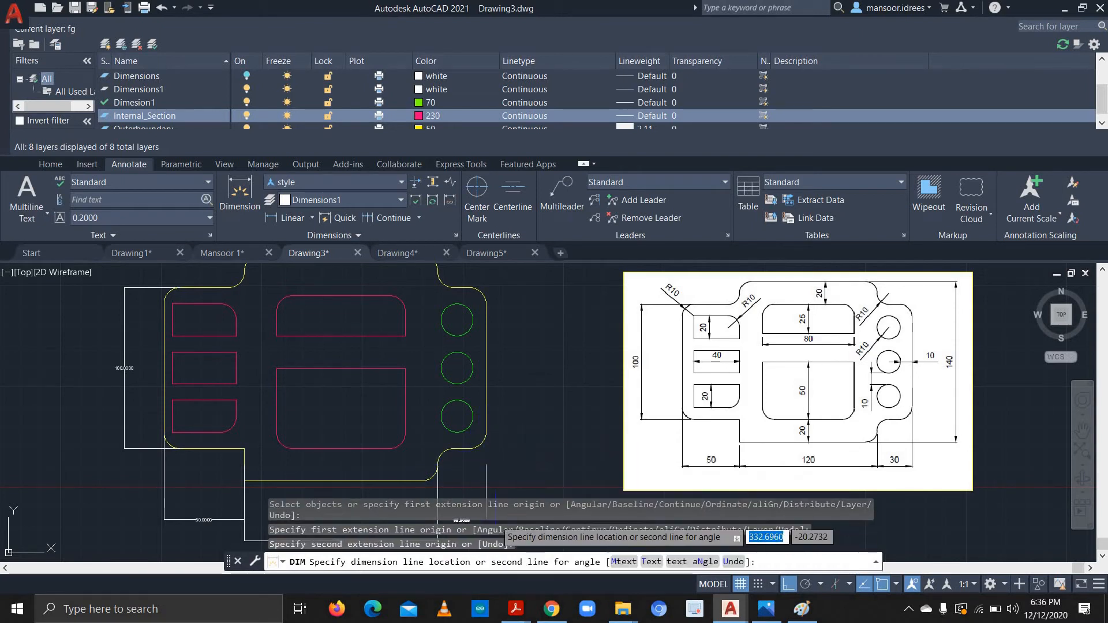
left_click(494, 517)
- Dimension the plate's overall height with the DIM command, placing the dimension line outside the outline's right side
scroll(488, 453, "down", 2)
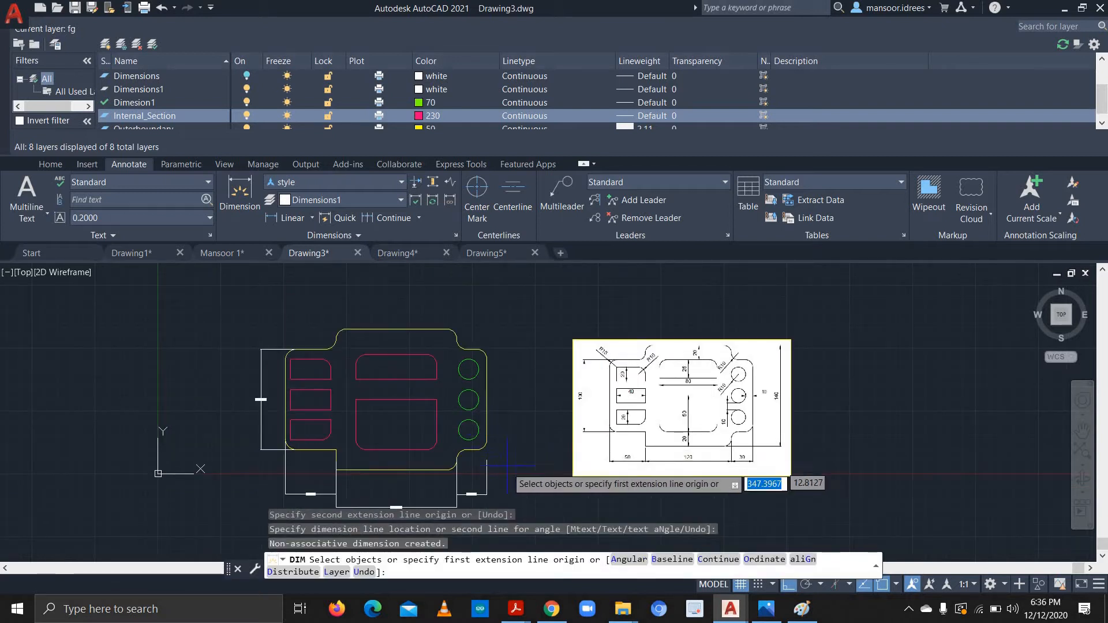
scroll(505, 486, "up", 2)
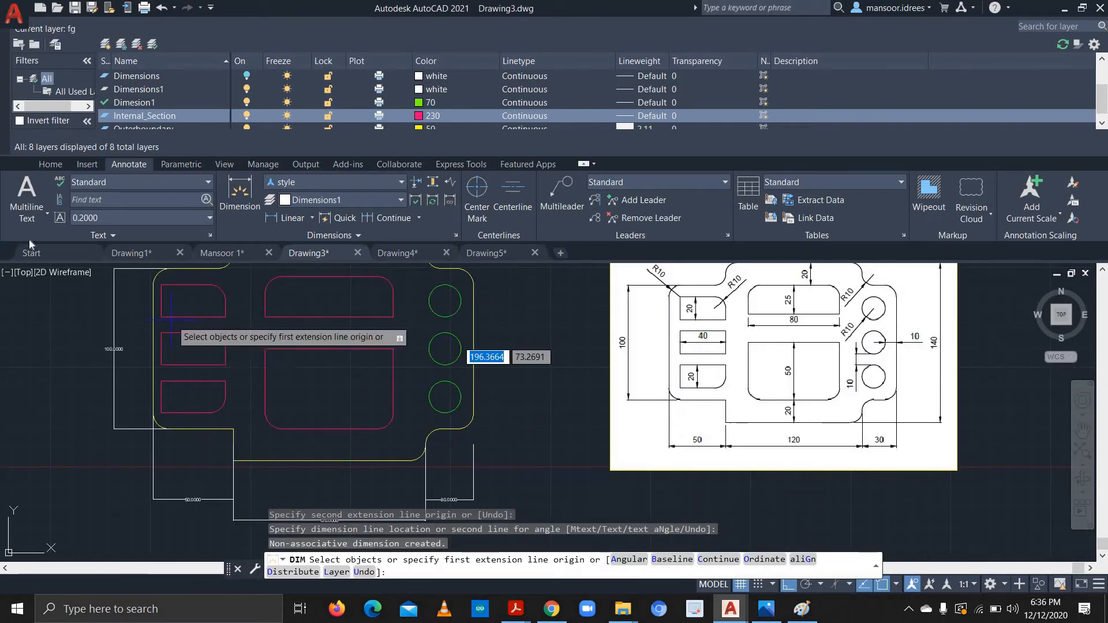
scroll(699, 329, "down", 2)
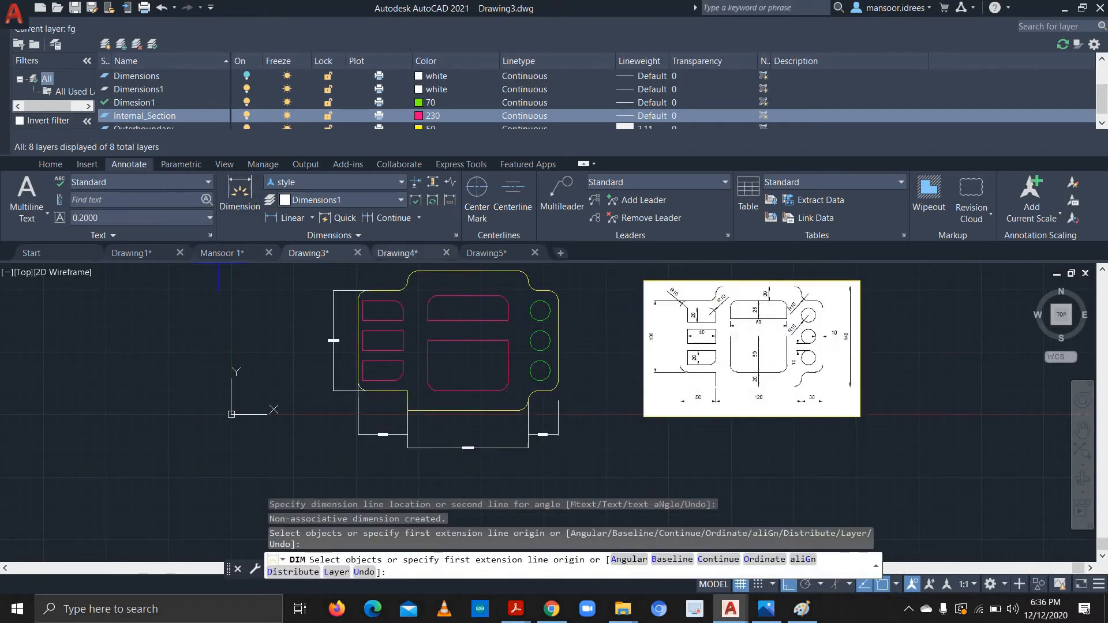
left_click(240, 190)
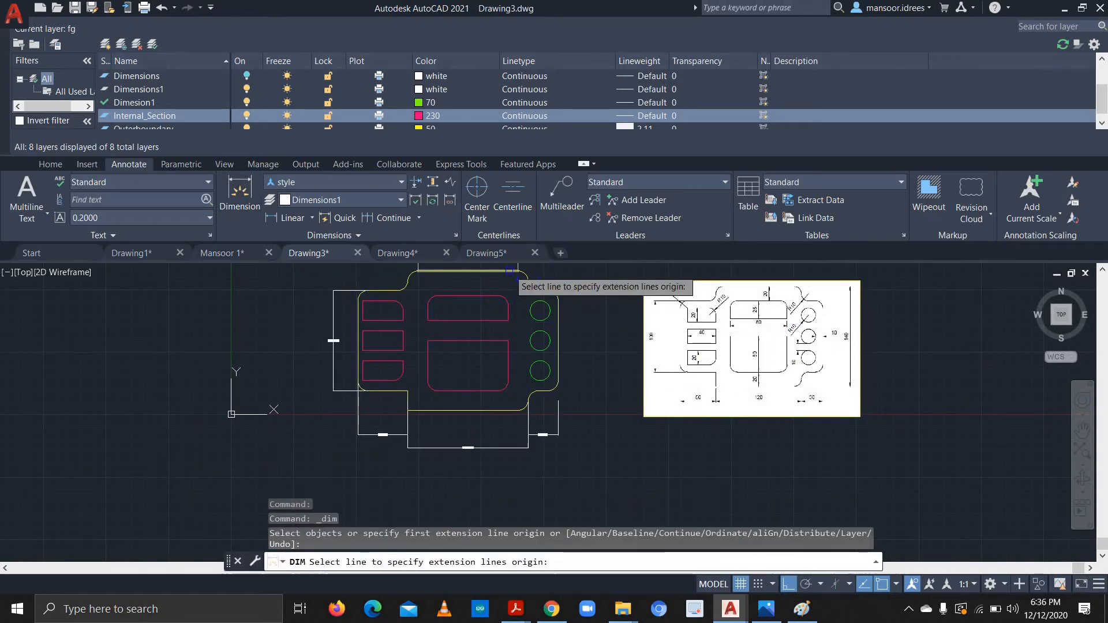
left_click(517, 279)
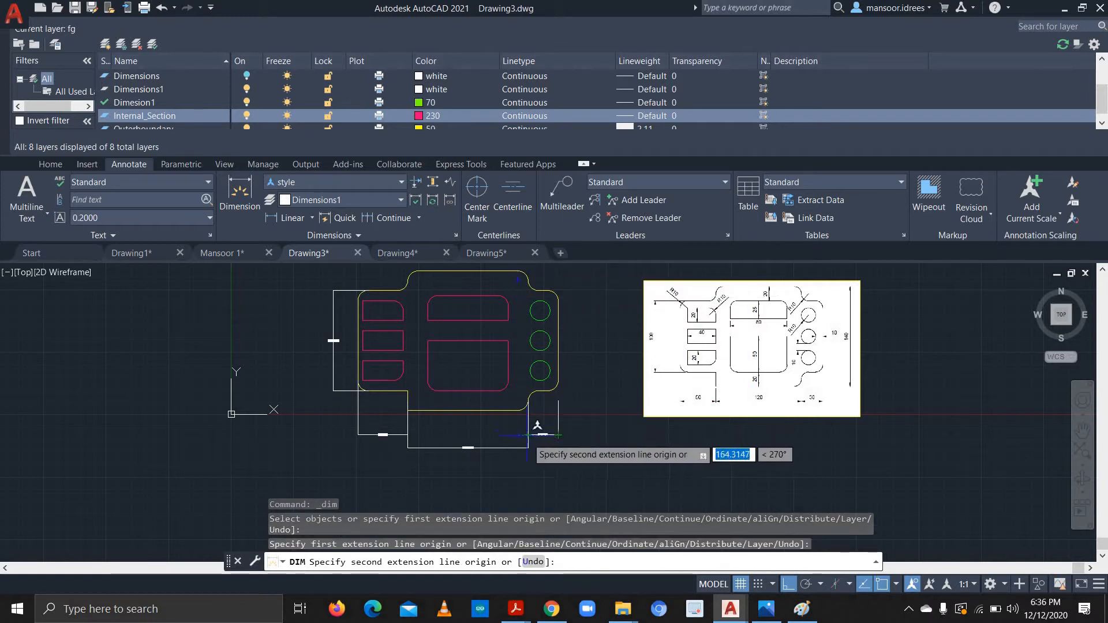
left_click(545, 408)
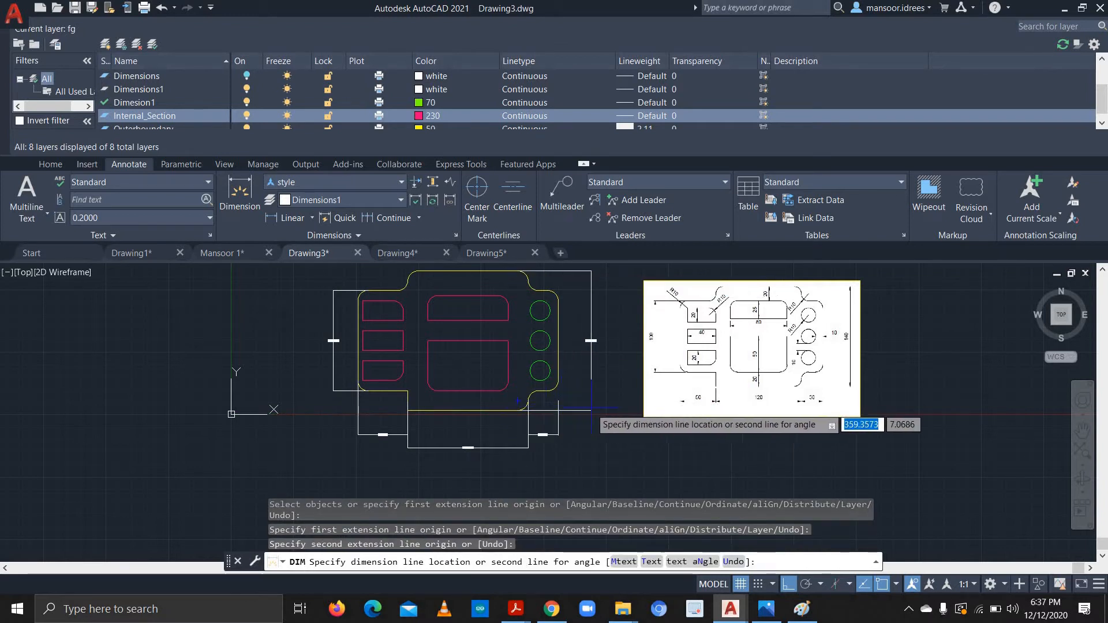
left_click(593, 411)
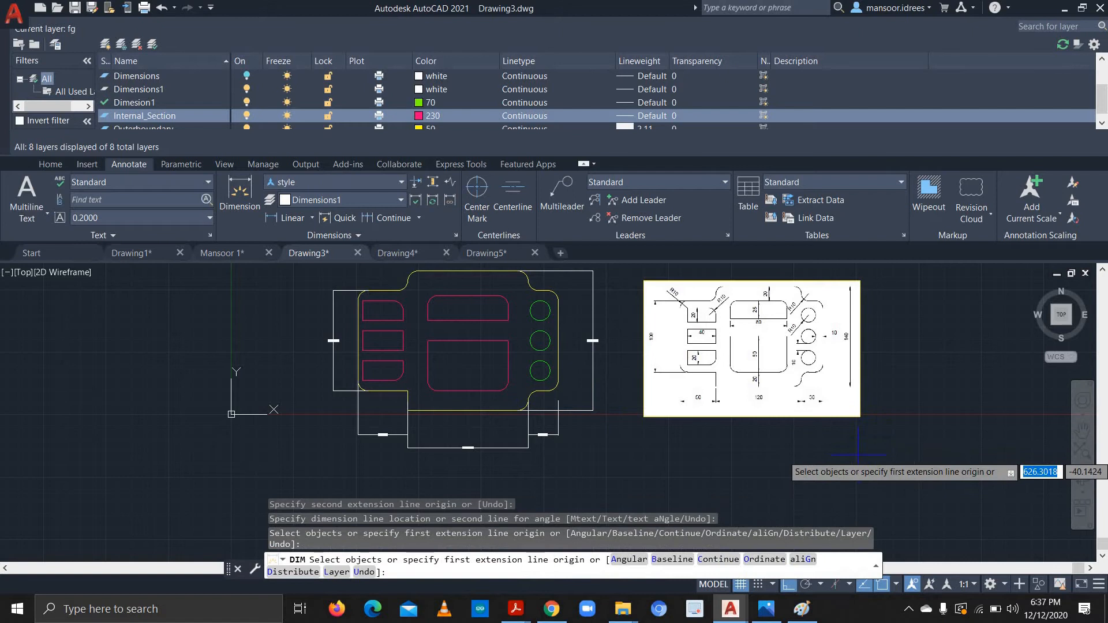
scroll(858, 455, "up", 2)
middle_click_drag(801, 382, 810, 521)
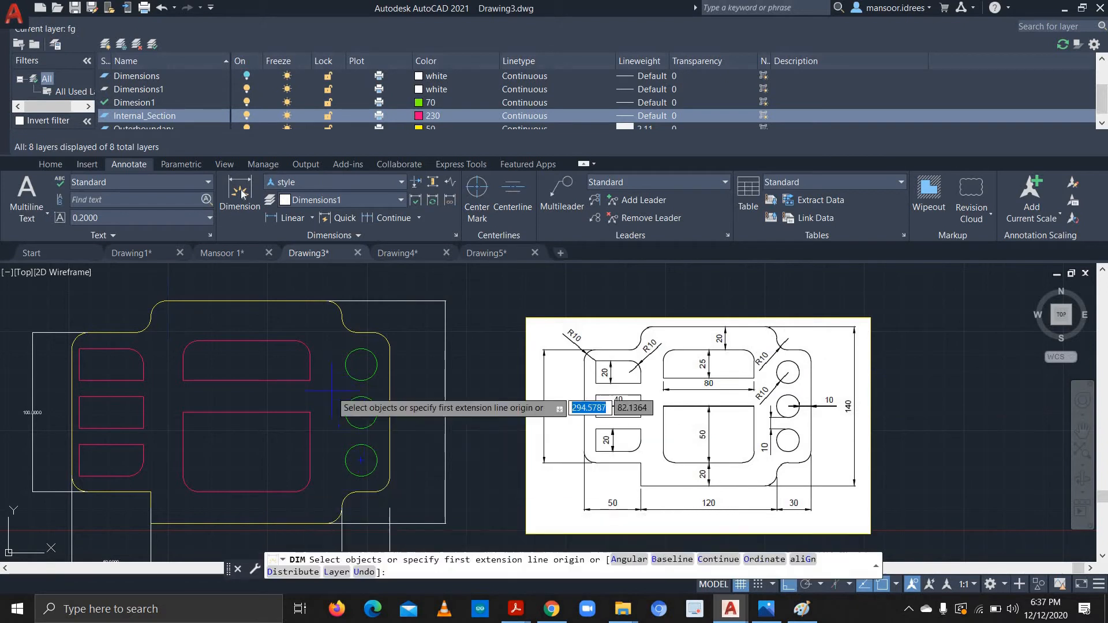
left_click(287, 217)
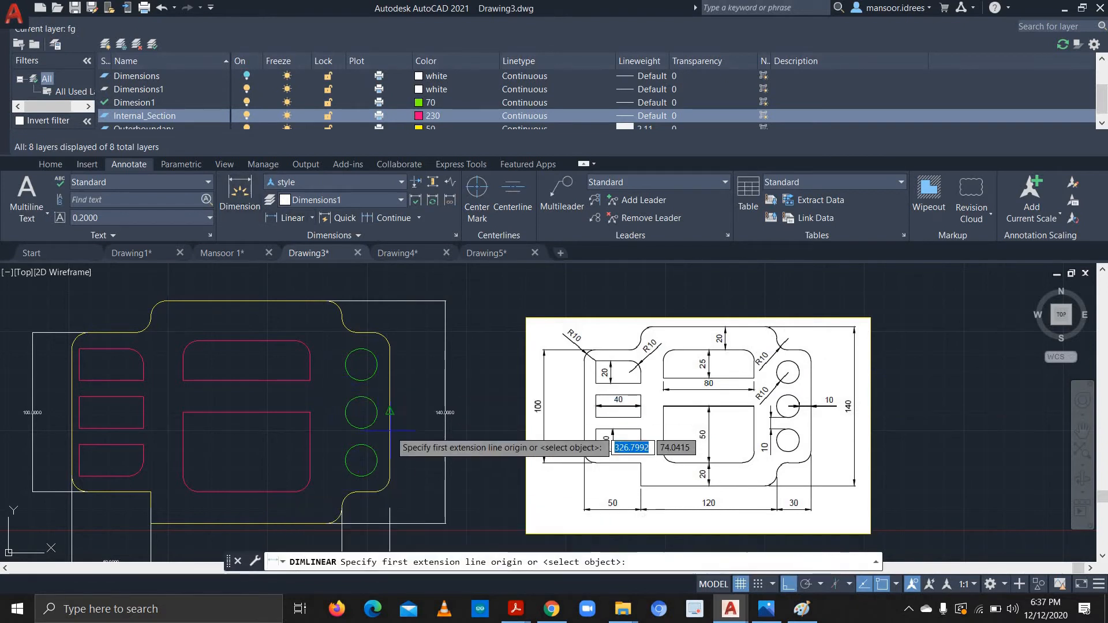
left_click(361, 428)
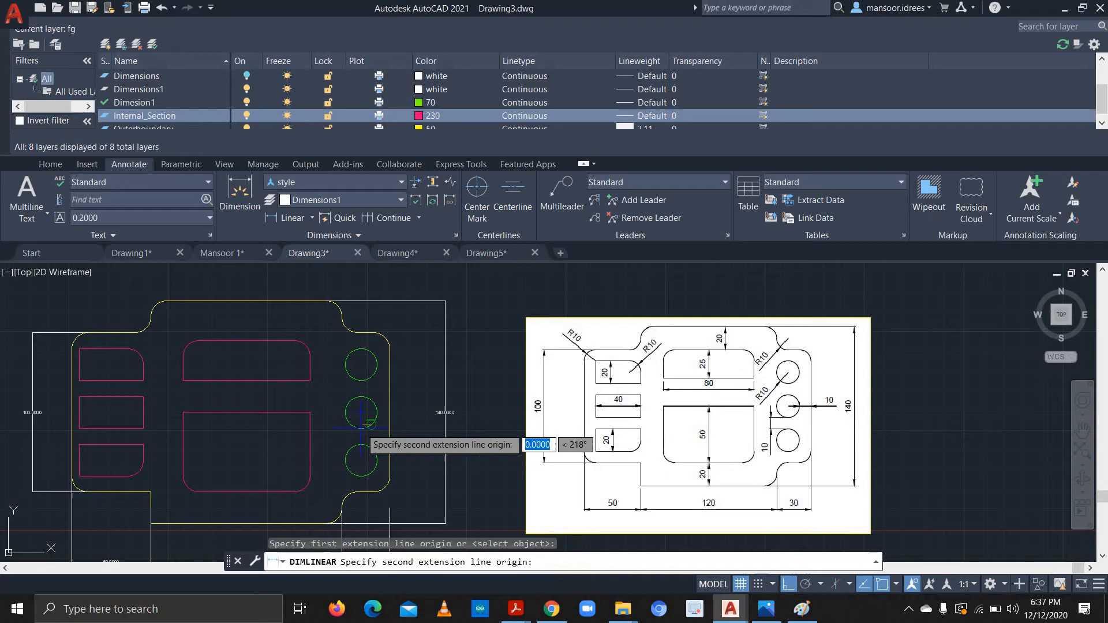
left_click(362, 445)
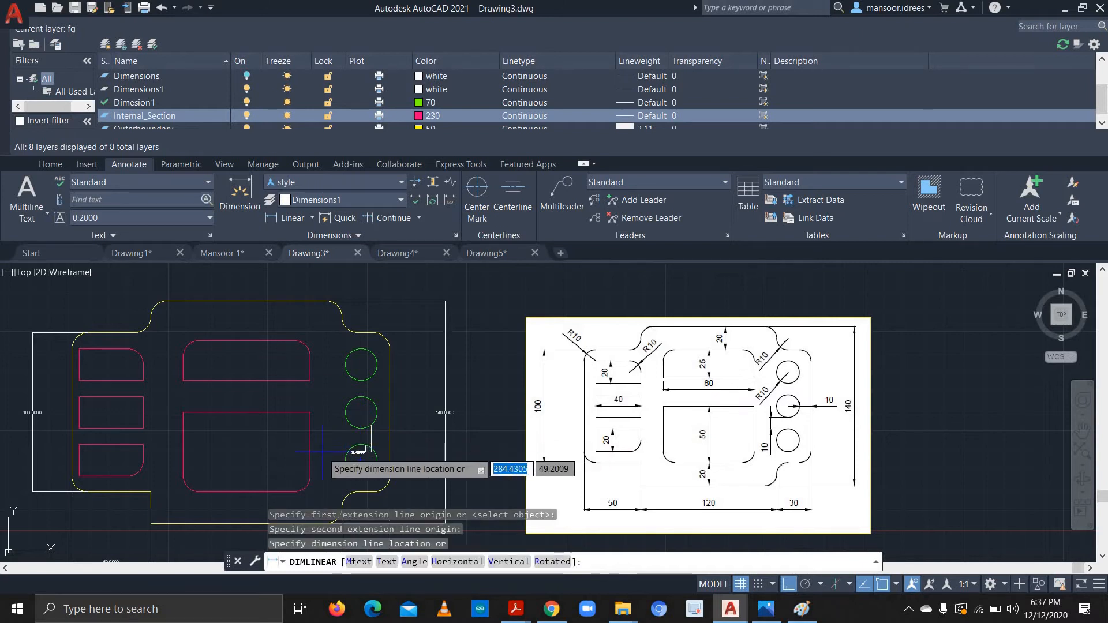
key("Escape")
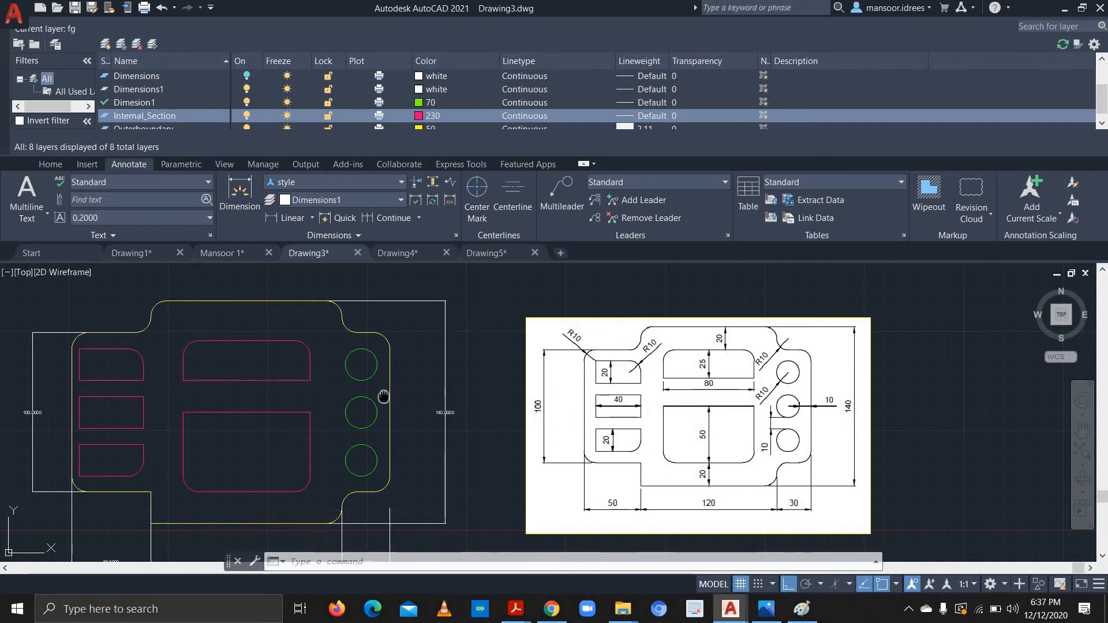
- Add a vertical linear dimension for the height of the upper-left cutout, placed just right of the cutout
middle_click_drag(383, 397, 506, 385)
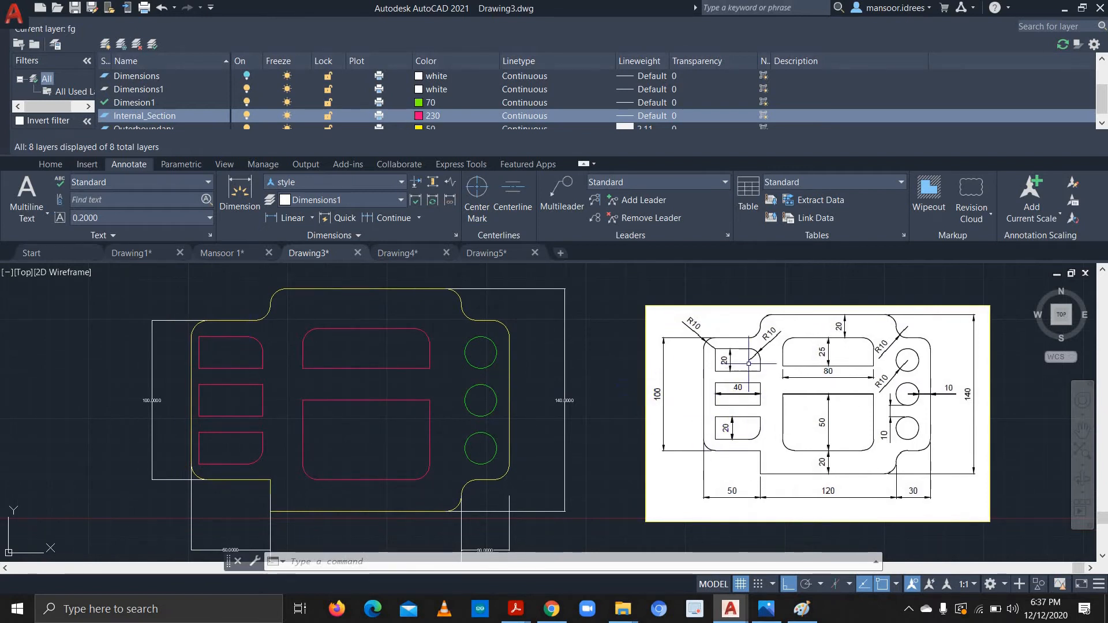
left_click(286, 217)
left_click(221, 345)
left_click(221, 368)
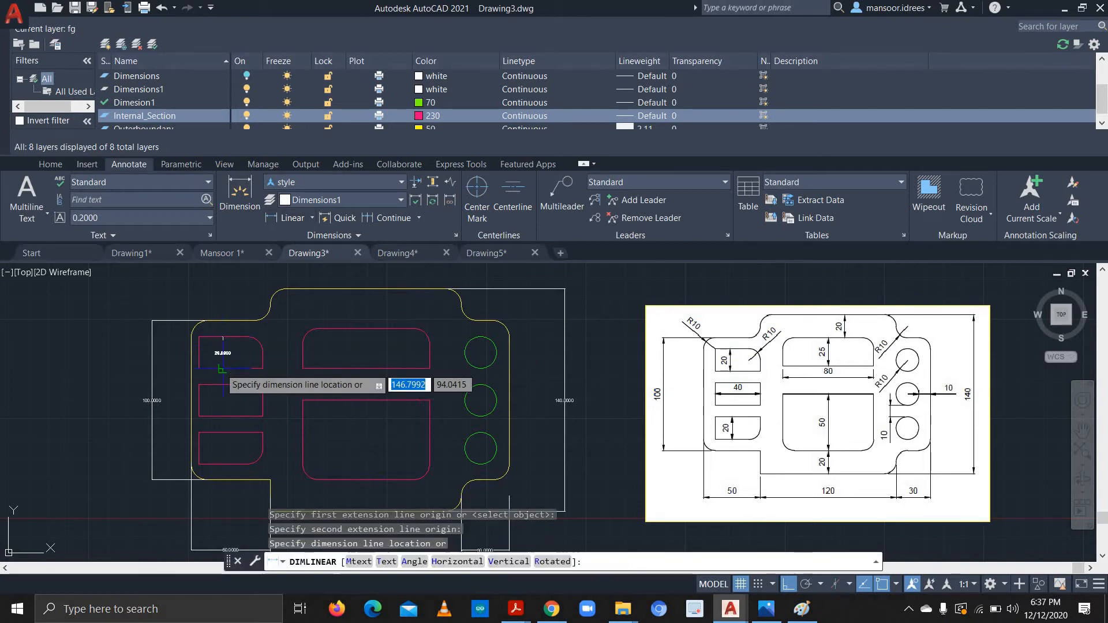
left_click(277, 369)
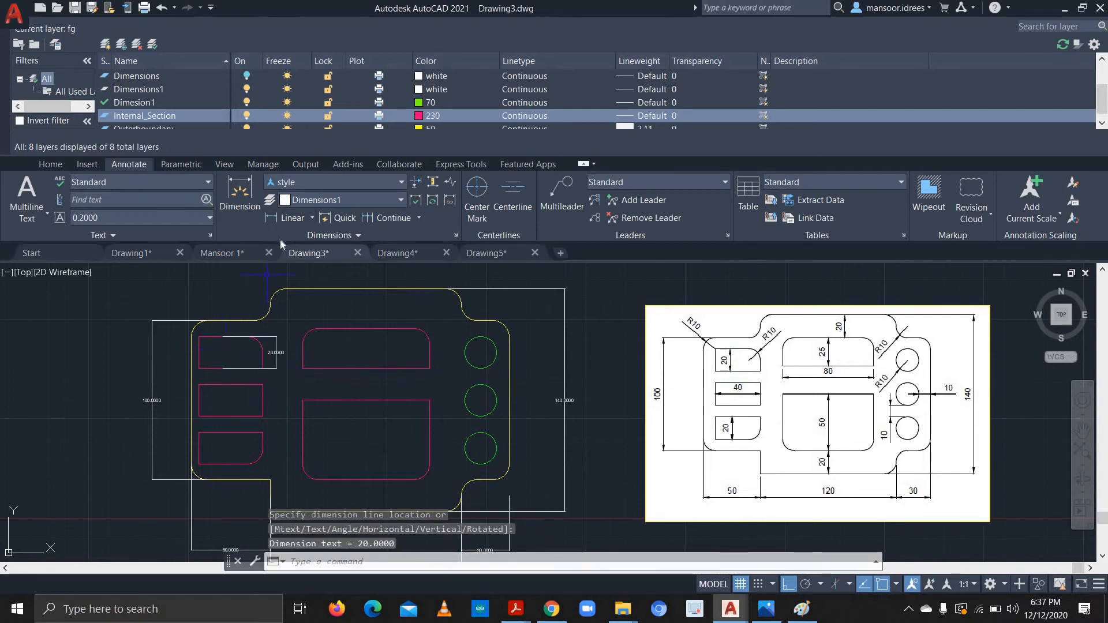
- Add a horizontal linear dimension for the width of the middle-left rectangular cutout, placed through its centre
left_click(292, 218)
left_click(199, 399)
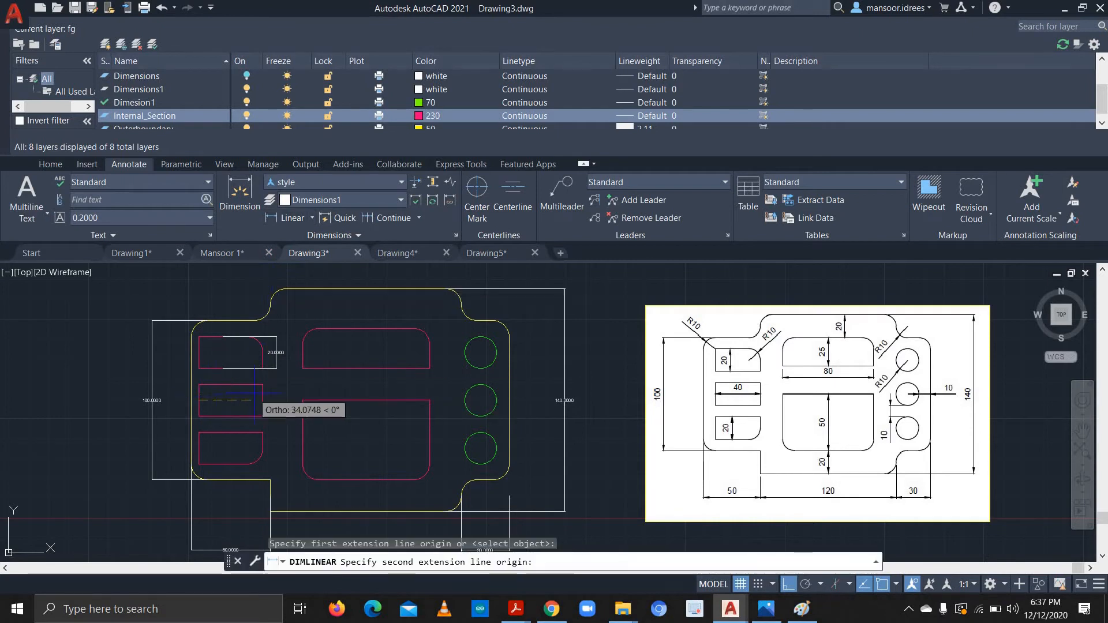
left_click(263, 400)
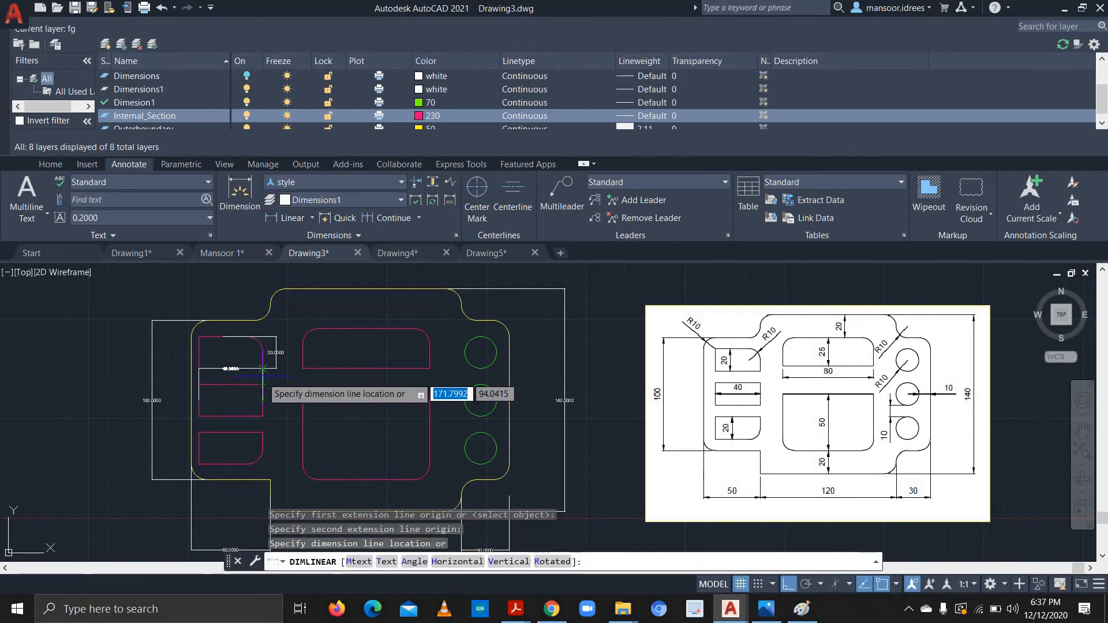
left_click(263, 400)
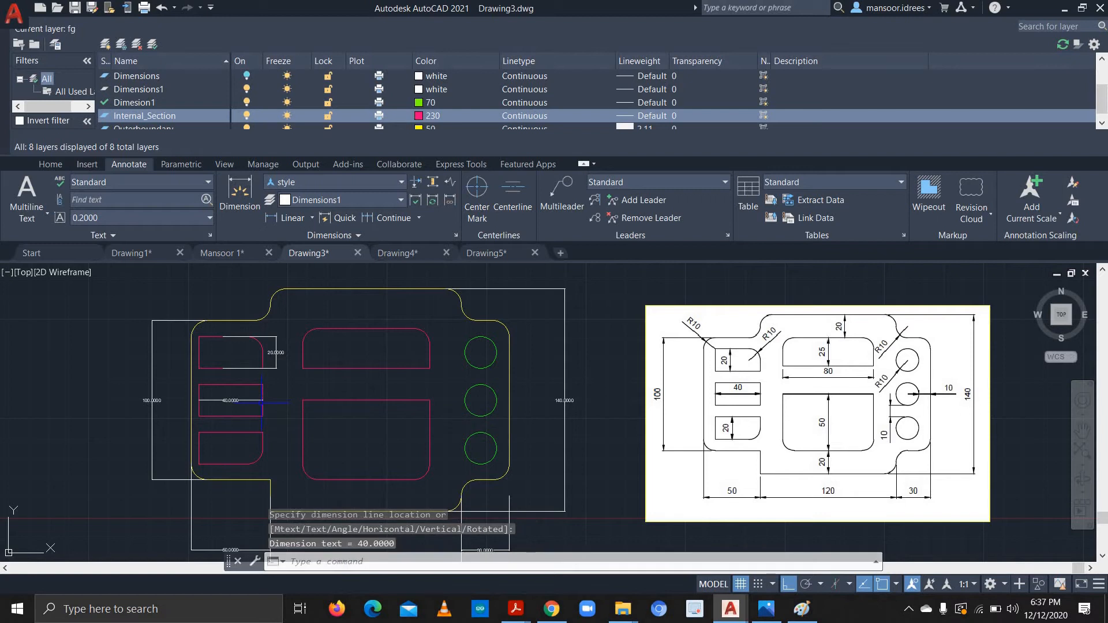
left_click(291, 219)
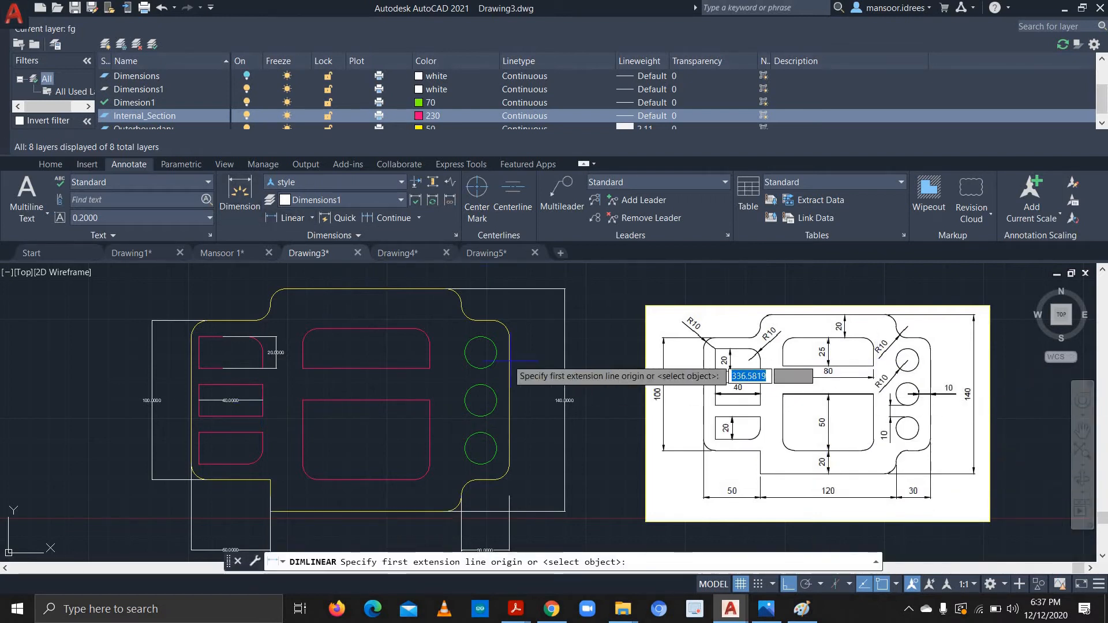
left_click(365, 328)
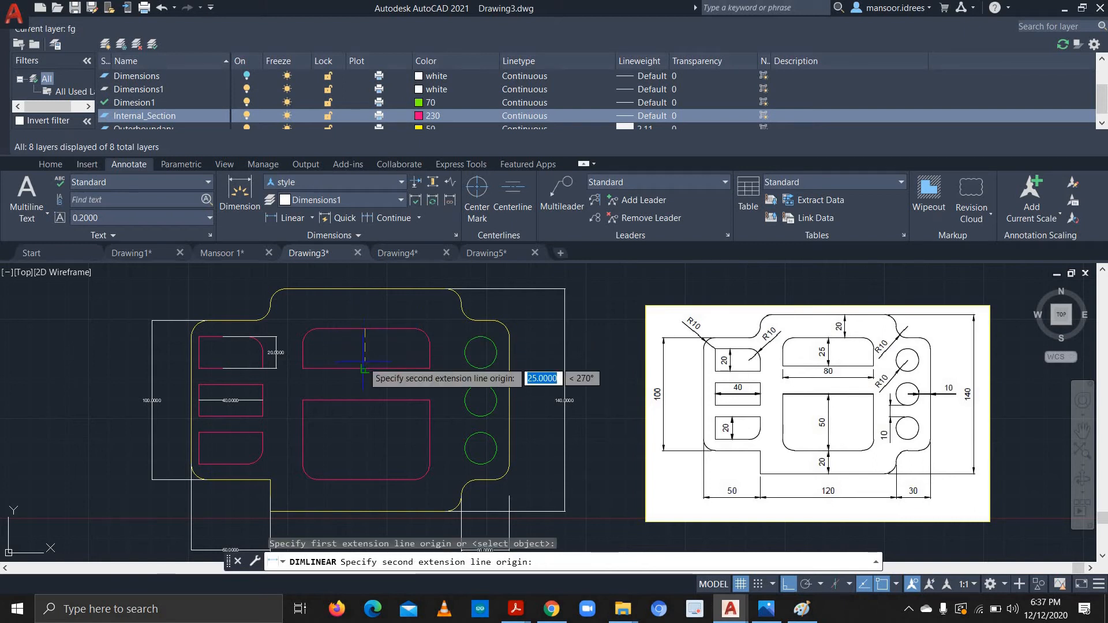
left_click(365, 368)
key("Escape")
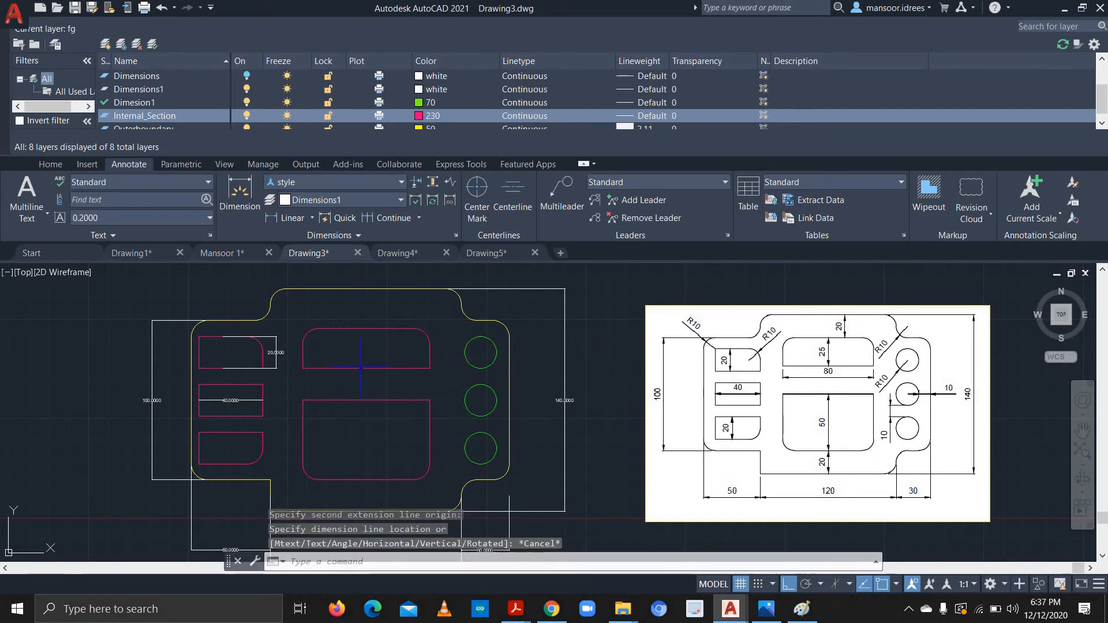
- Add a vertical linear dimension for the height of the upper central cutout, placed inside the cutout
key("Return")
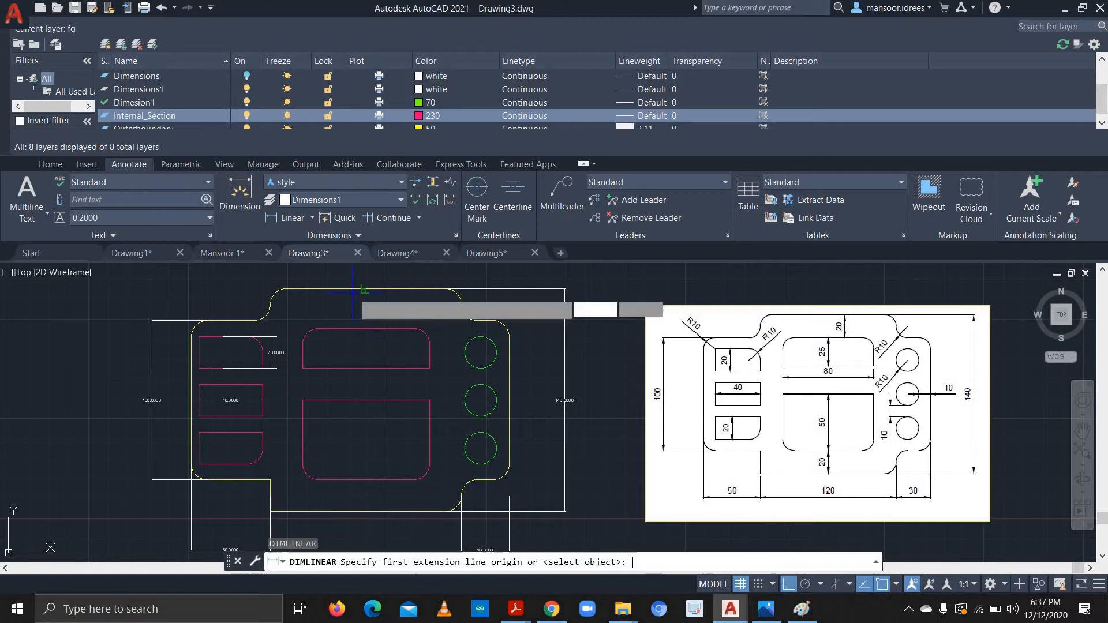
left_click(364, 329)
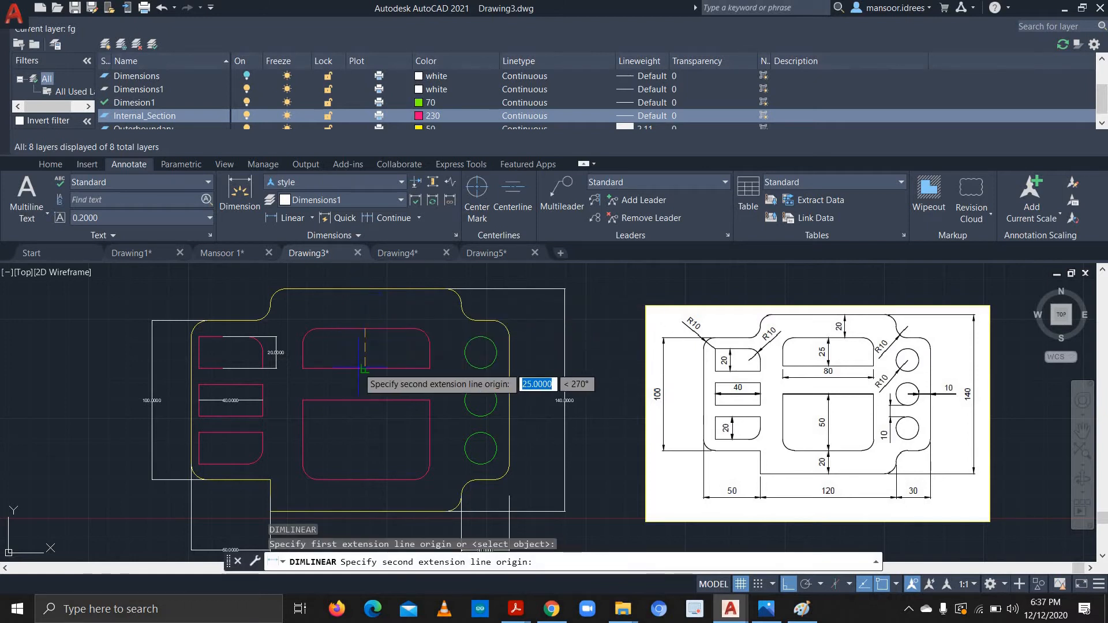
left_click(363, 368)
left_click(362, 363)
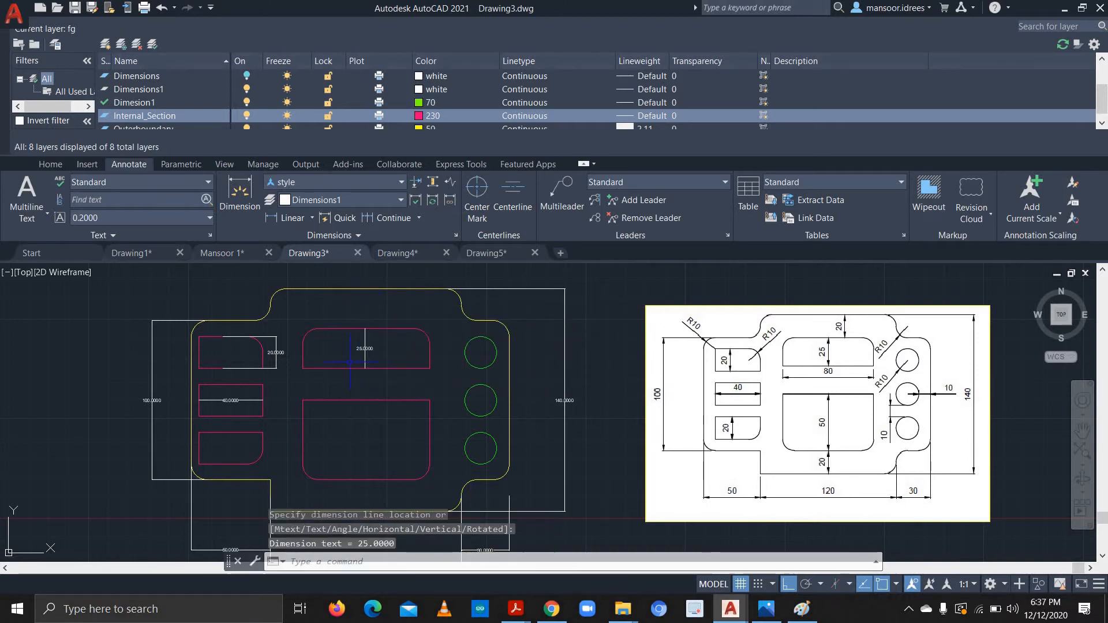
- Add a vertical linear dimension for the height of the lower central cutout, placed through the cutout's centre
left_click(284, 217)
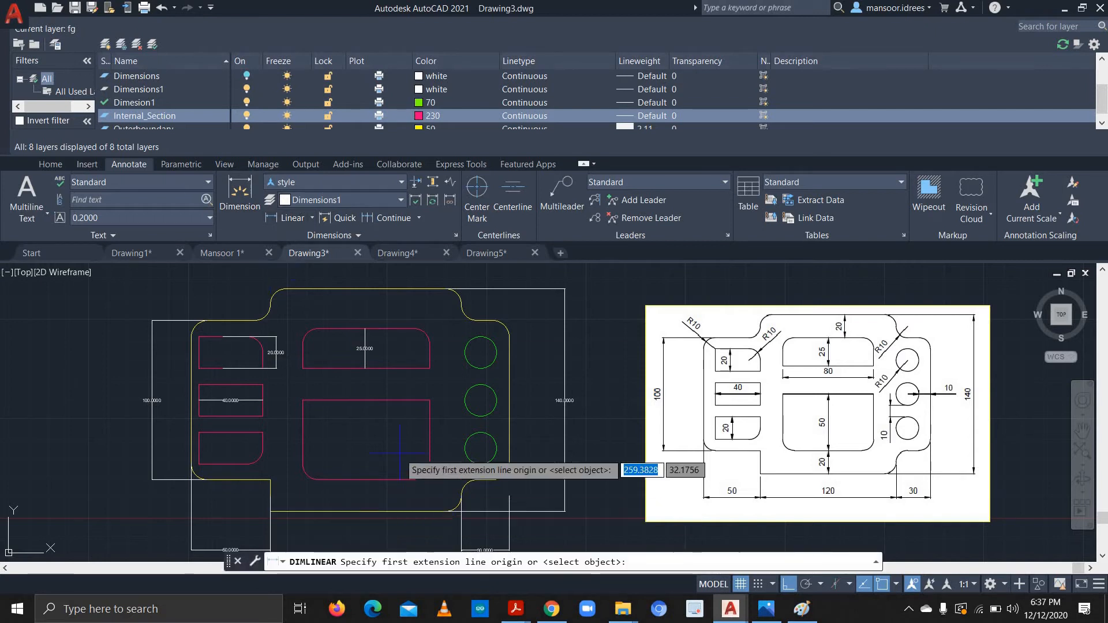
left_click(365, 401)
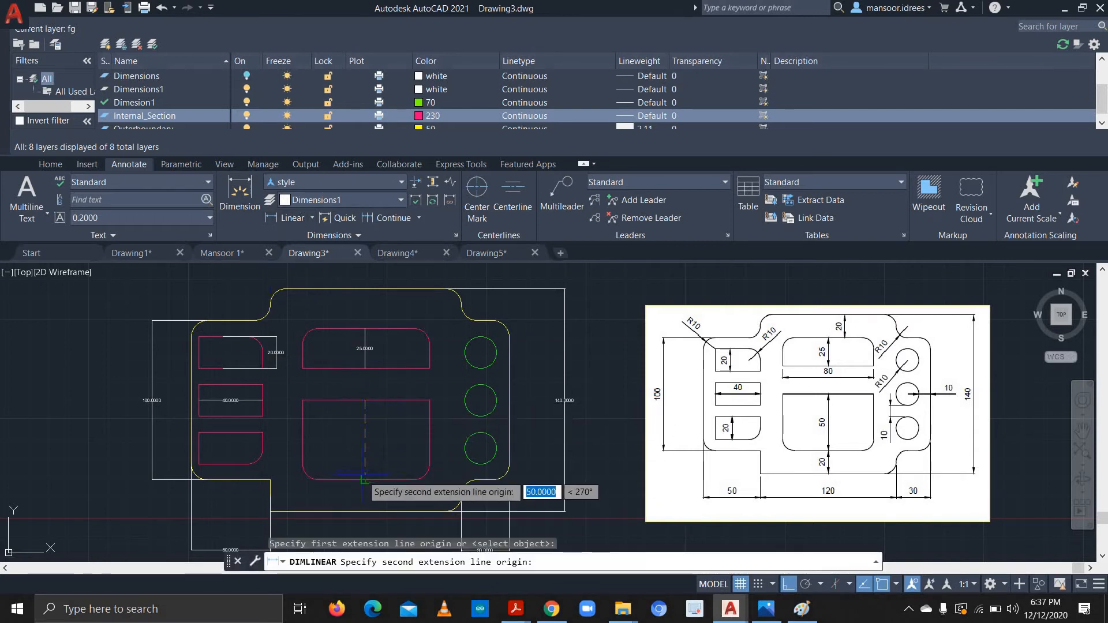
left_click(362, 479)
left_click(360, 479)
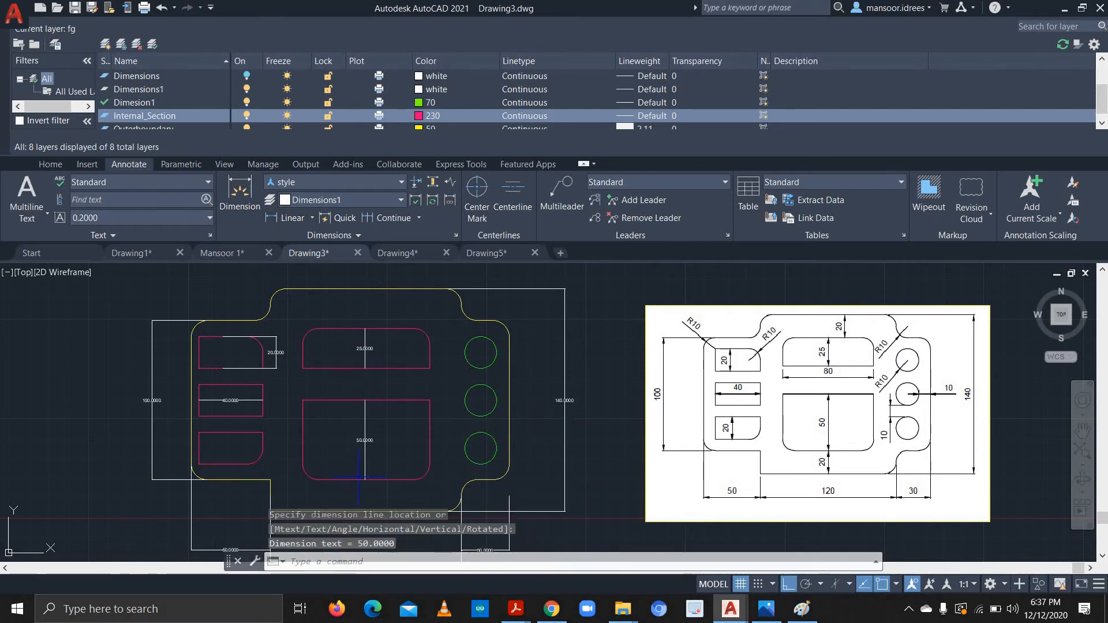
- Add a second vertical linear dimension for the upper central cutout's height, placed just right of the cutout
left_click(276, 222)
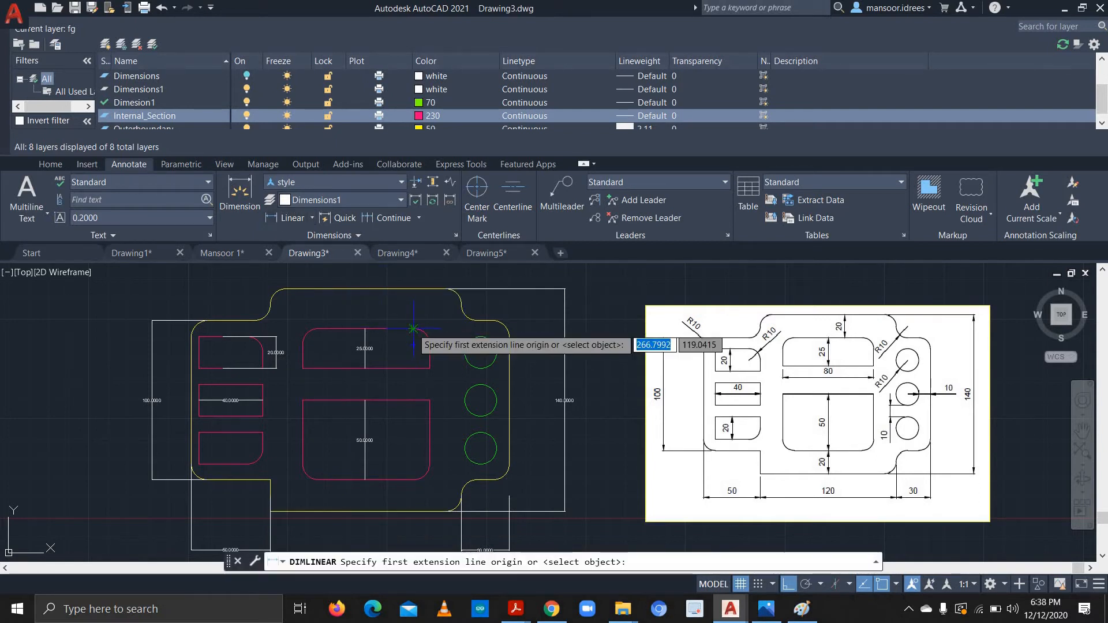
left_click(414, 329)
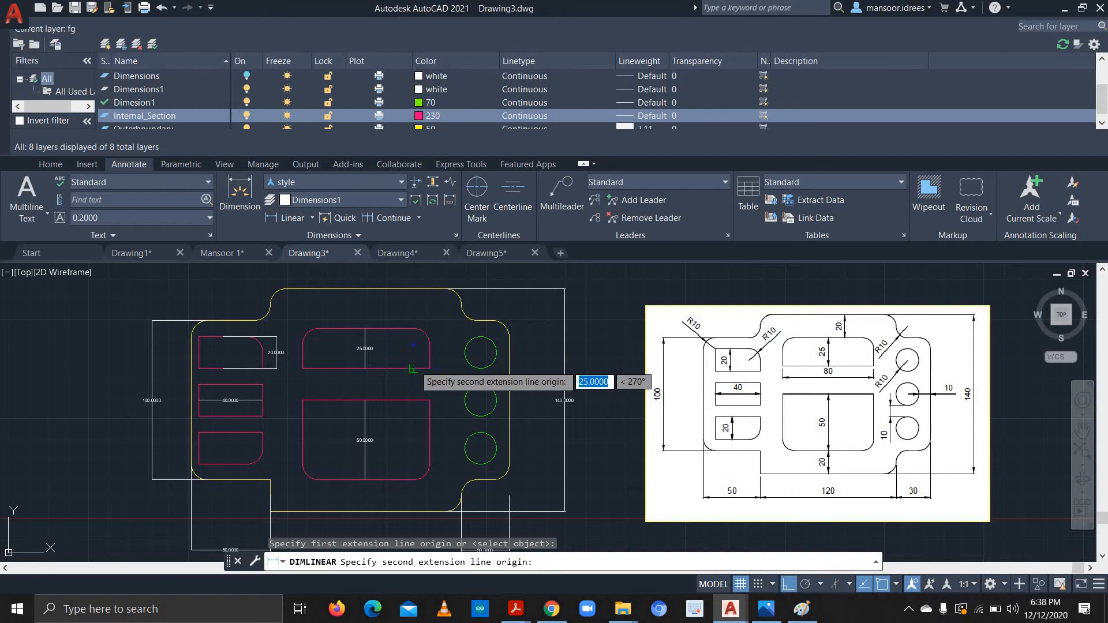
left_click(413, 369)
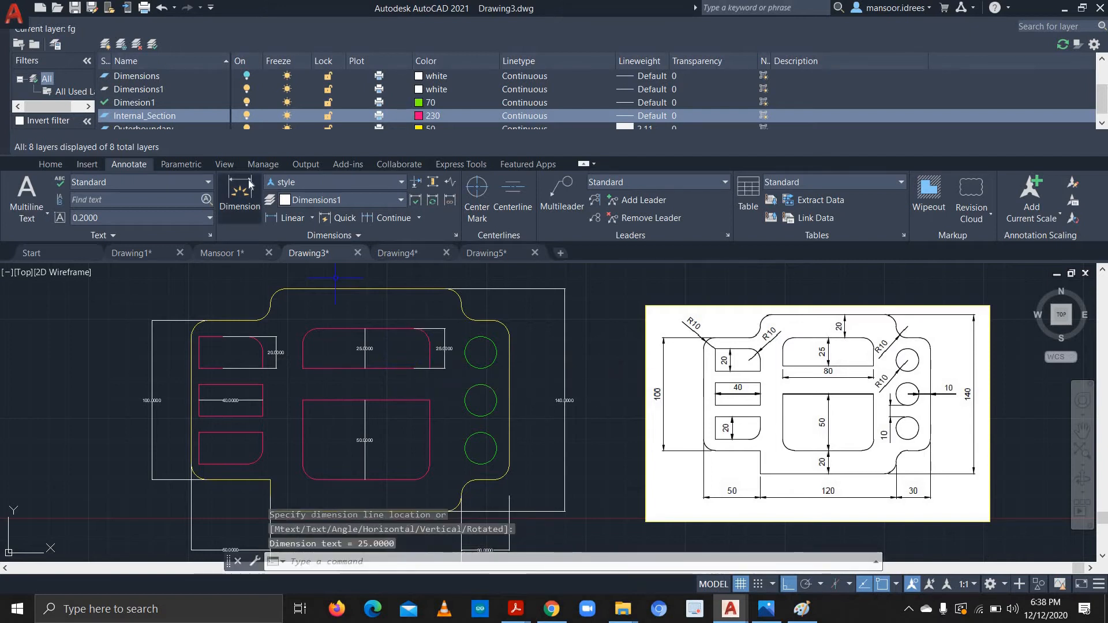
left_click(276, 219)
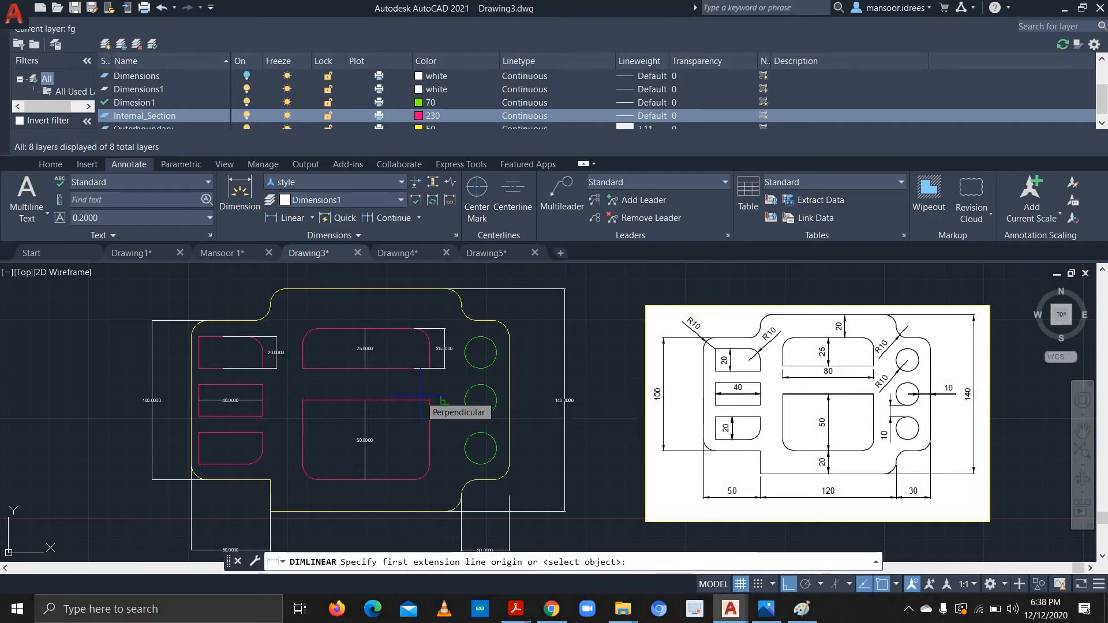
left_click(439, 399)
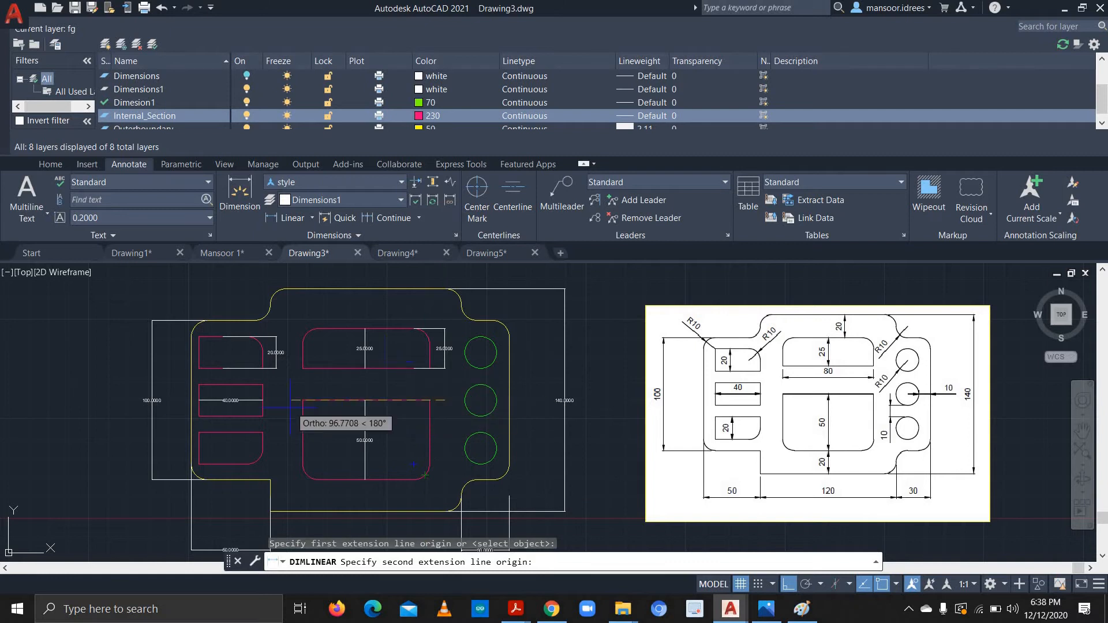
key("Escape")
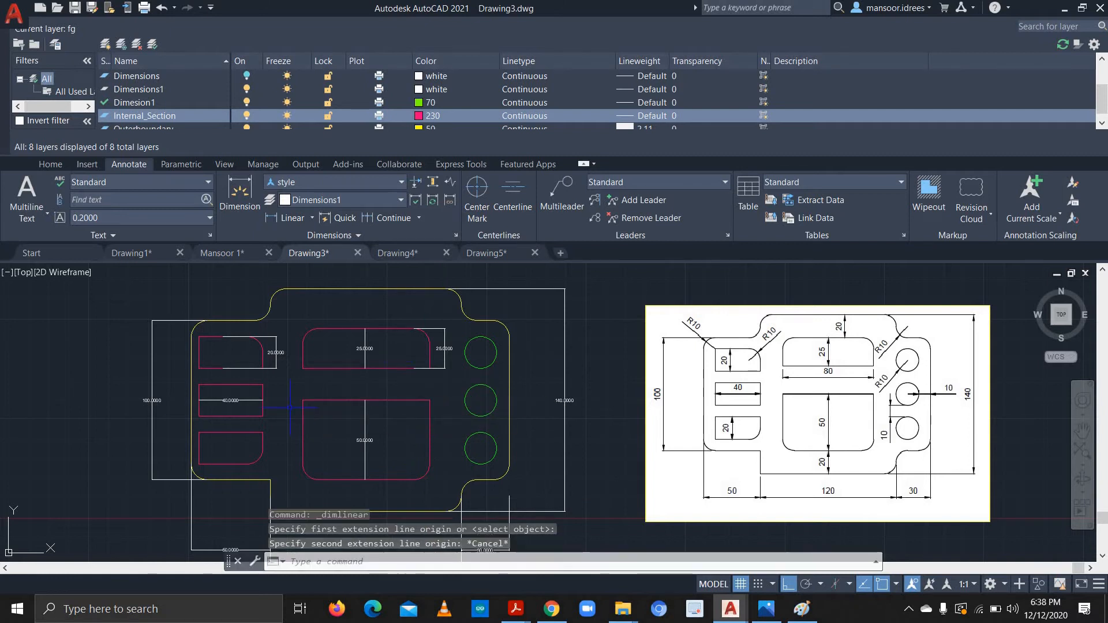
- Erase the duplicate height dimension just right of the upper central cutout
left_click(445, 348)
key("Delete")
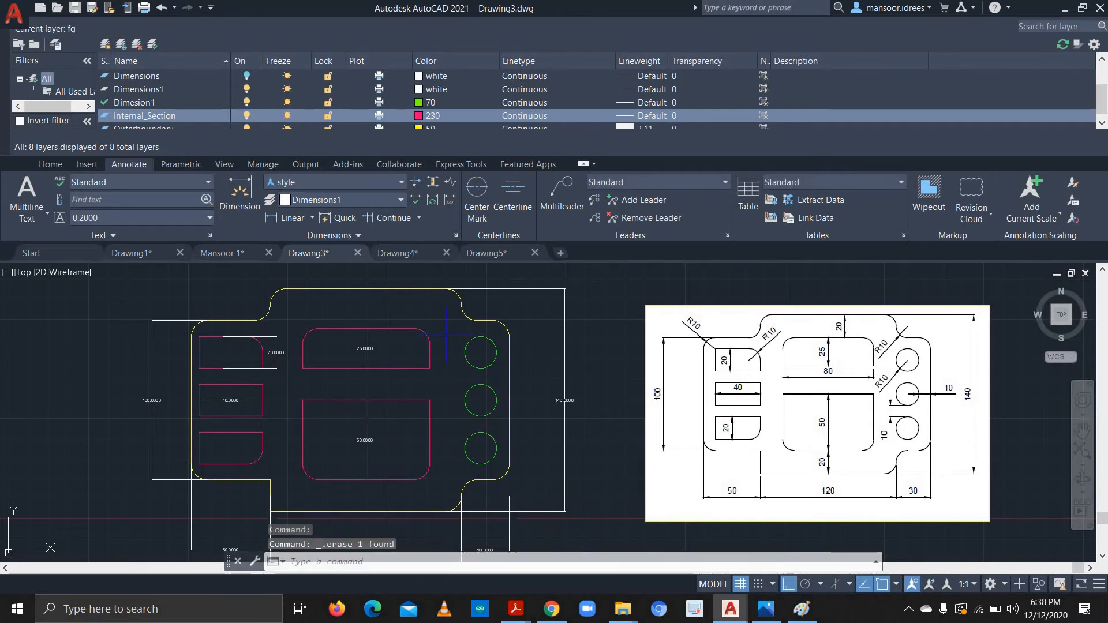
- Dimension the width of the upper central cutout with the DIM command, placing the dimension line just below the cutout
left_click(240, 190)
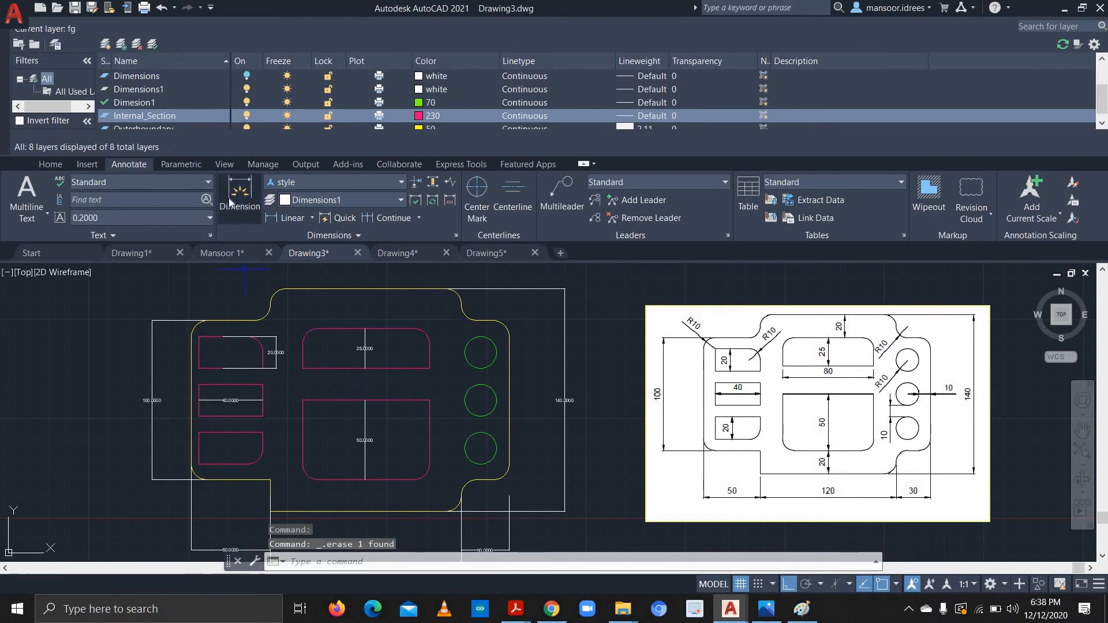
left_click(302, 368)
left_click(429, 368)
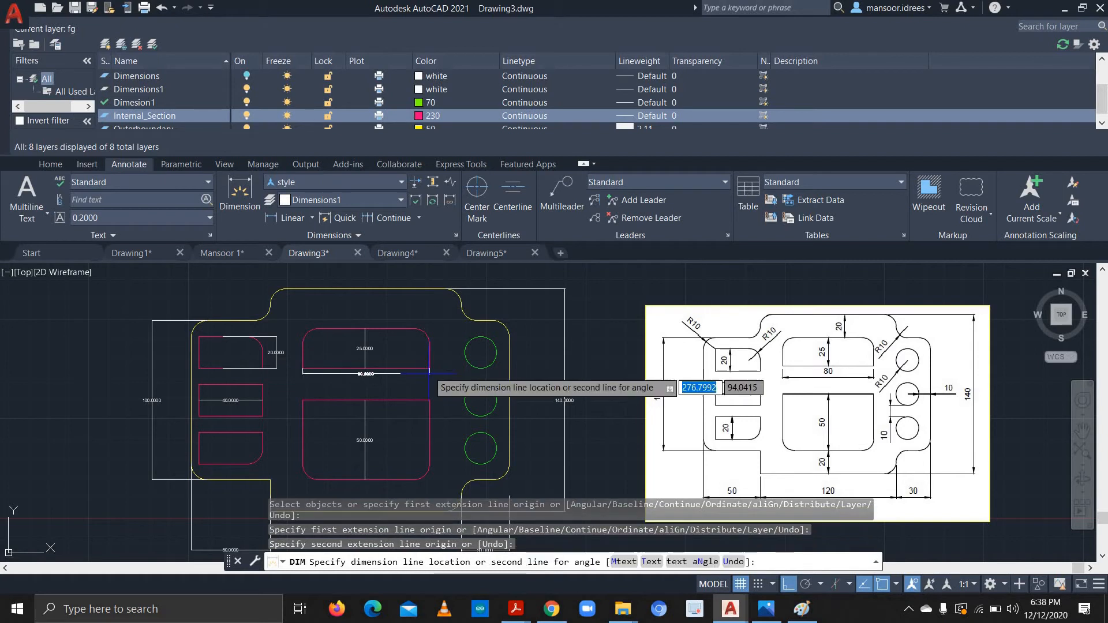
left_click(427, 384)
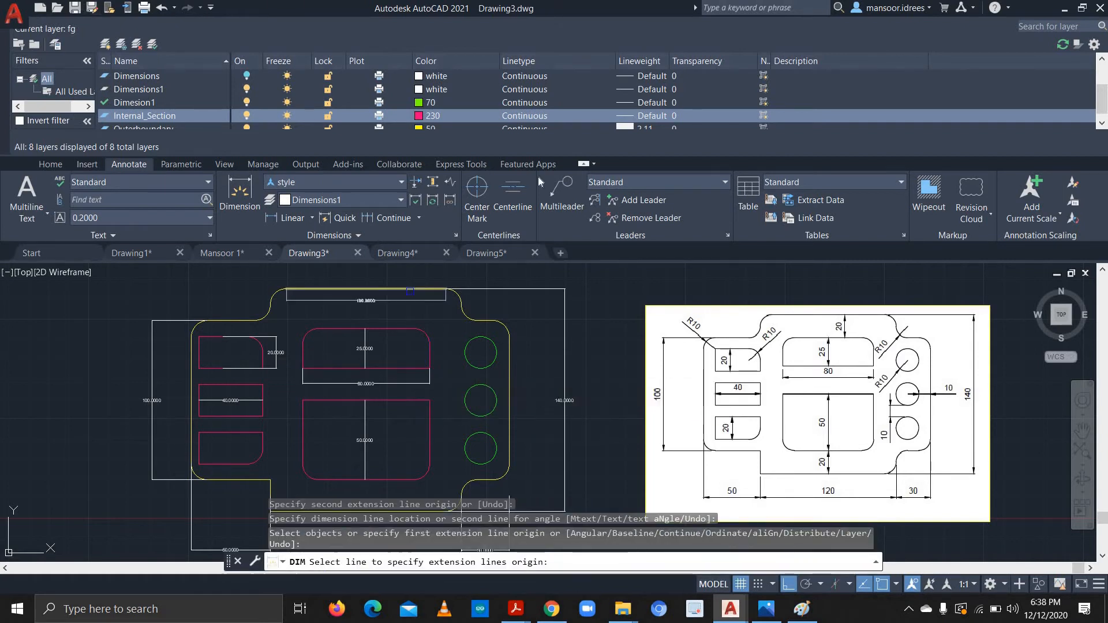
- Add a vertical linear dimension from the outline's top edge to the upper central cutout, placed right of the cutout's centre
left_click(283, 219)
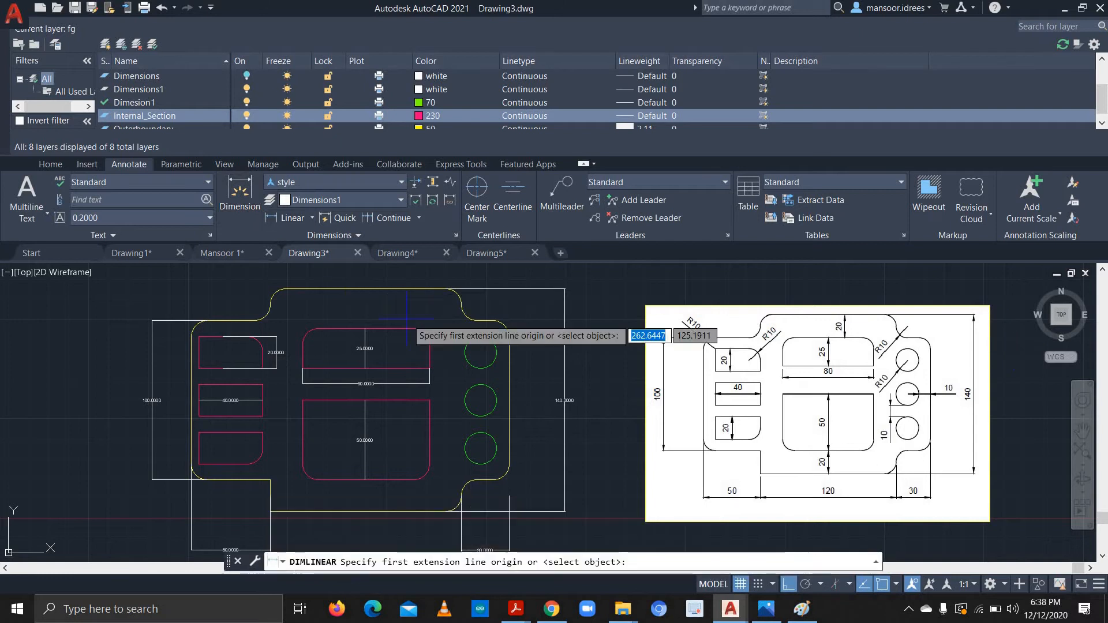
left_click(365, 287)
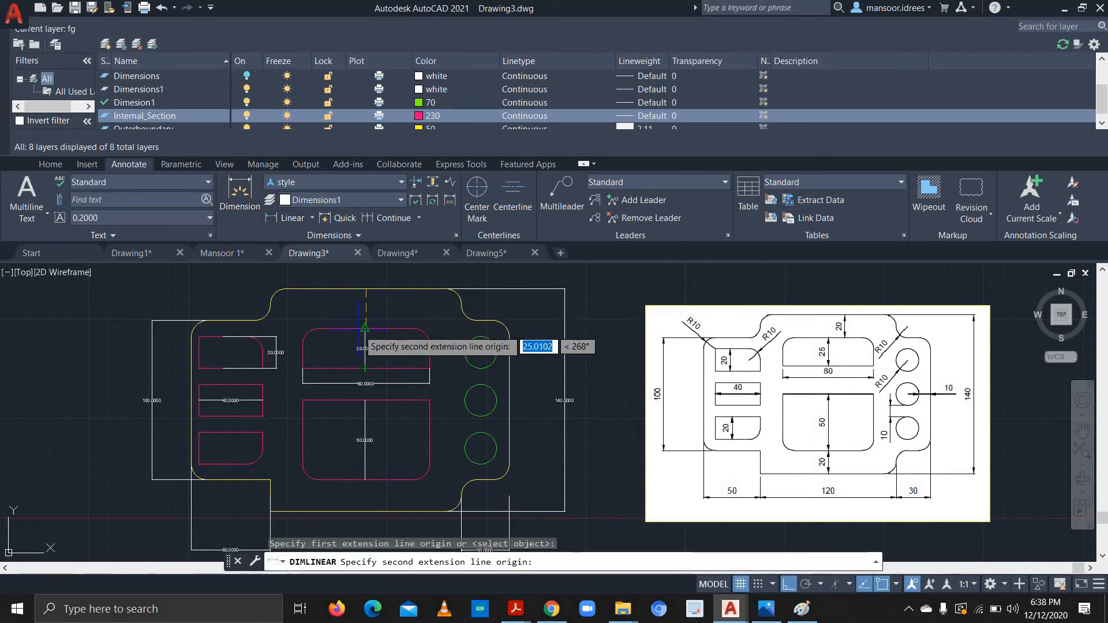
left_click(364, 328)
left_click(390, 318)
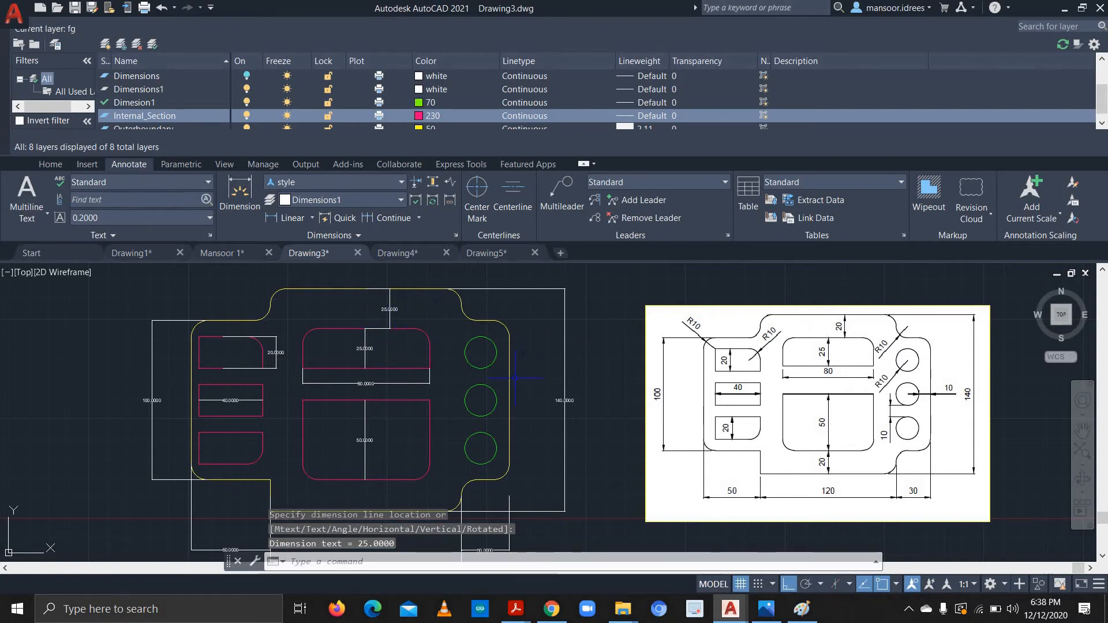
- Add a vertical linear dimension from the lower central cutout's bottom edge to the outline's bottom edge, placed on the cutout's centreline
scroll(514, 378, "up", 2)
middle_click_drag(472, 313, 496, 390)
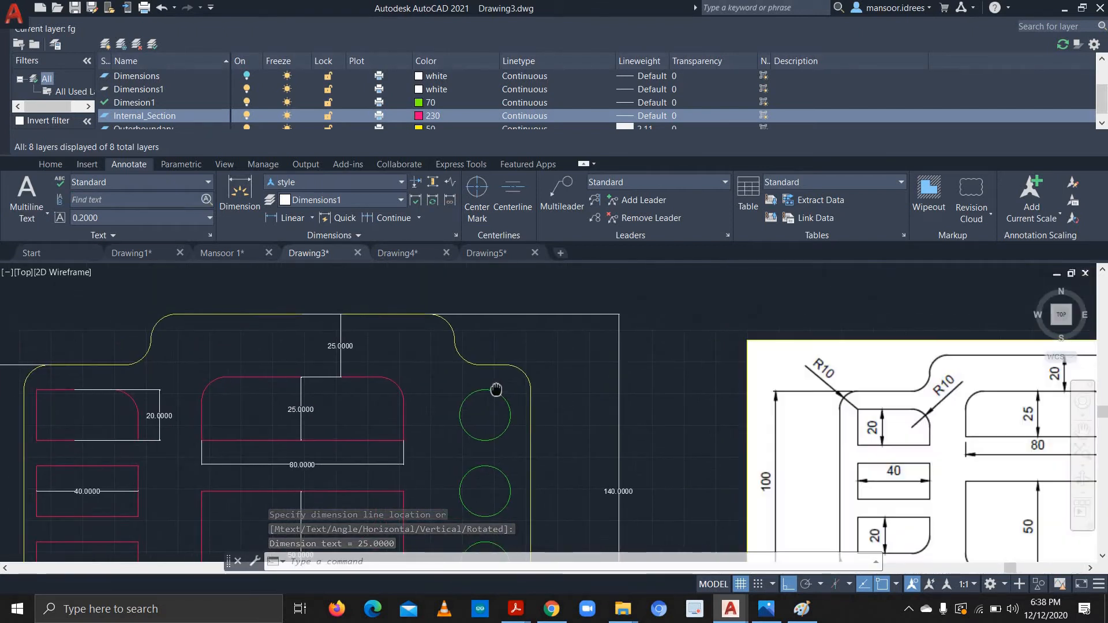
scroll(518, 407, "down", 2)
middle_click_drag(557, 444, 560, 364)
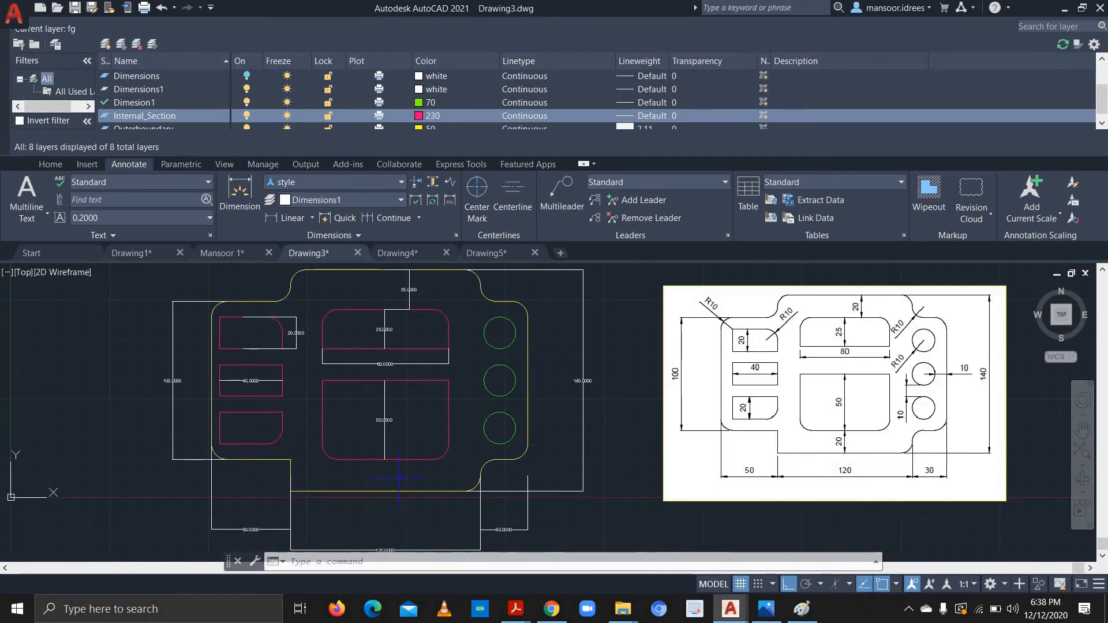
left_click(287, 218)
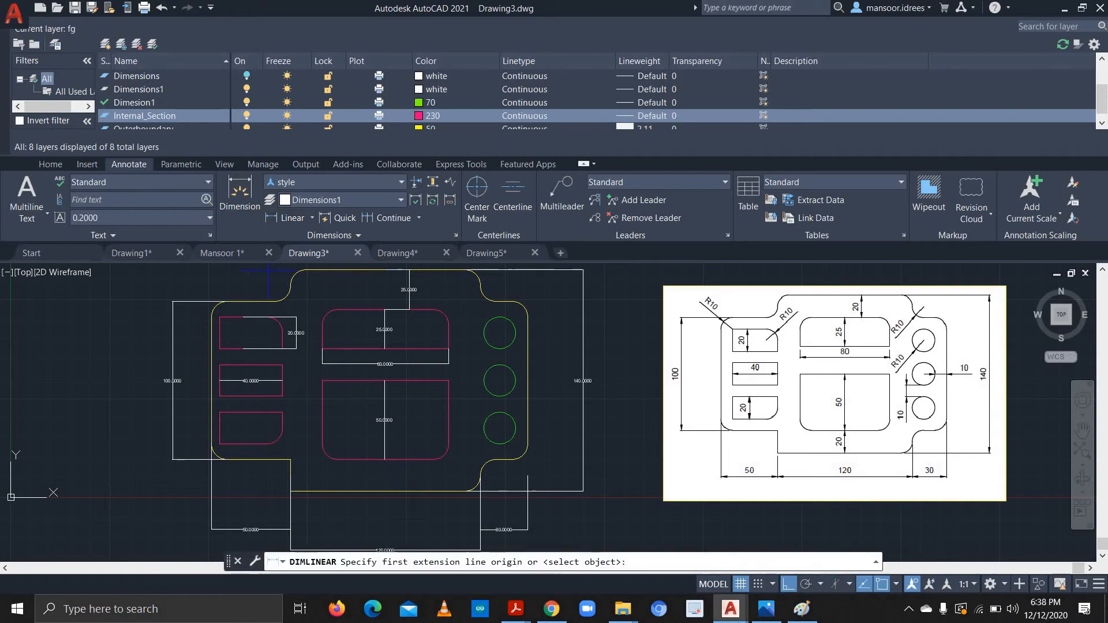
left_click(384, 459)
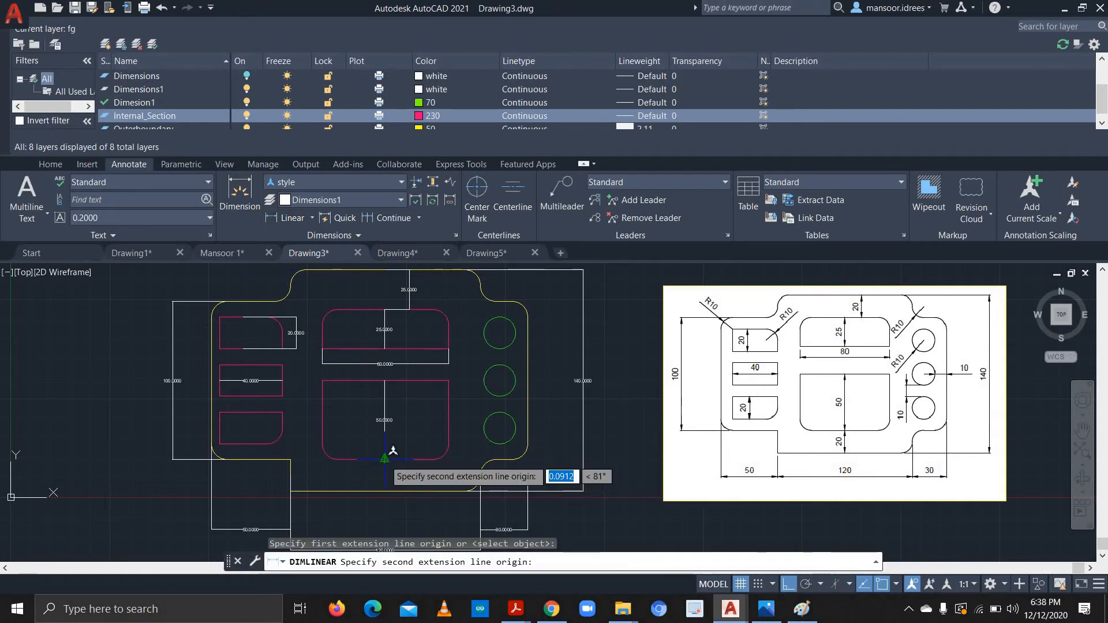
left_click(384, 491)
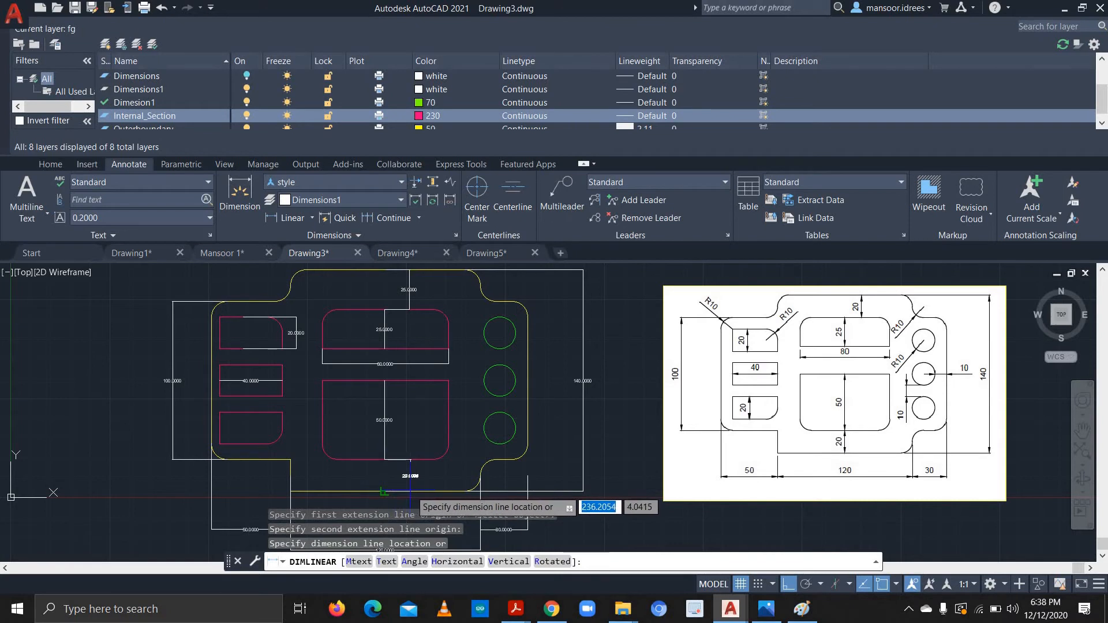
left_click(385, 491)
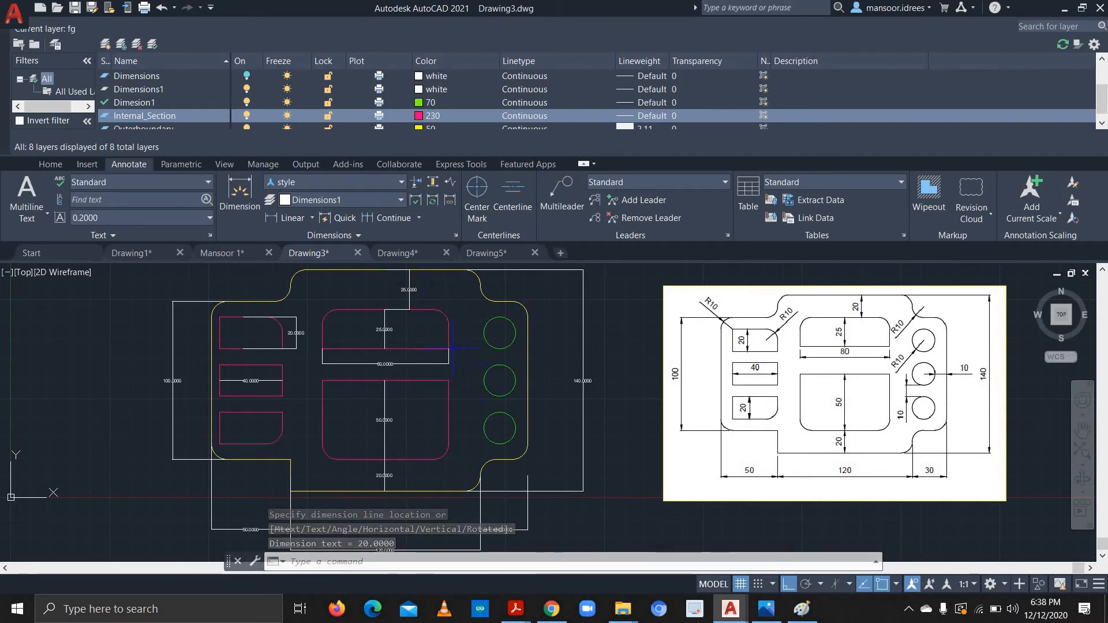
- Replace the off-centre gap dimension above the upper central cutout with a vertical linear dimension placed on the cutout's centreline
left_click(410, 280)
key("Delete")
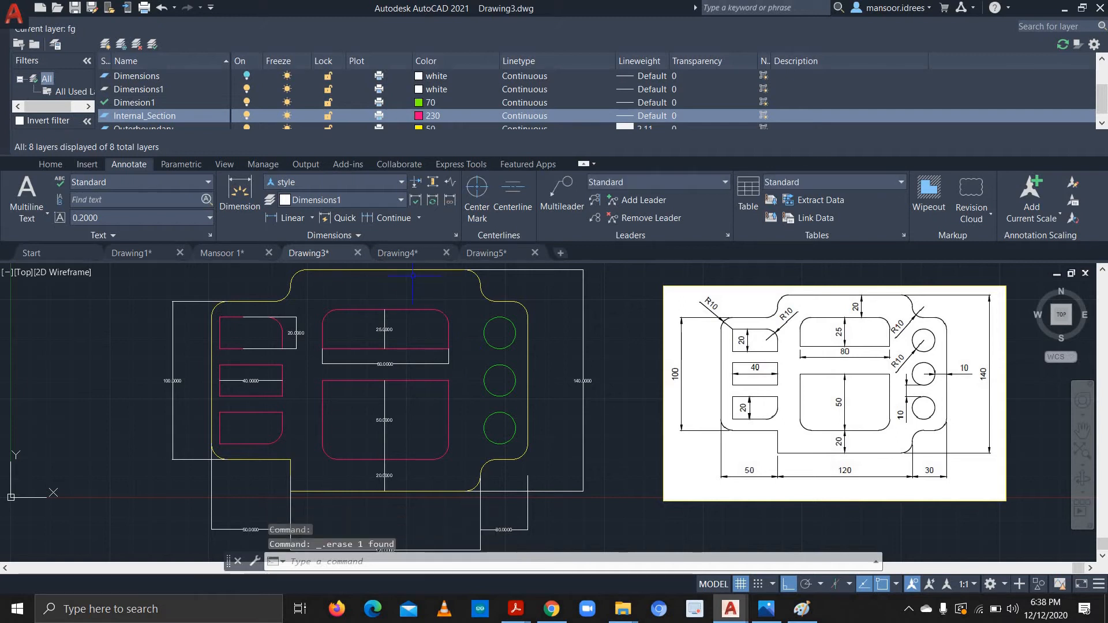
left_click(270, 219)
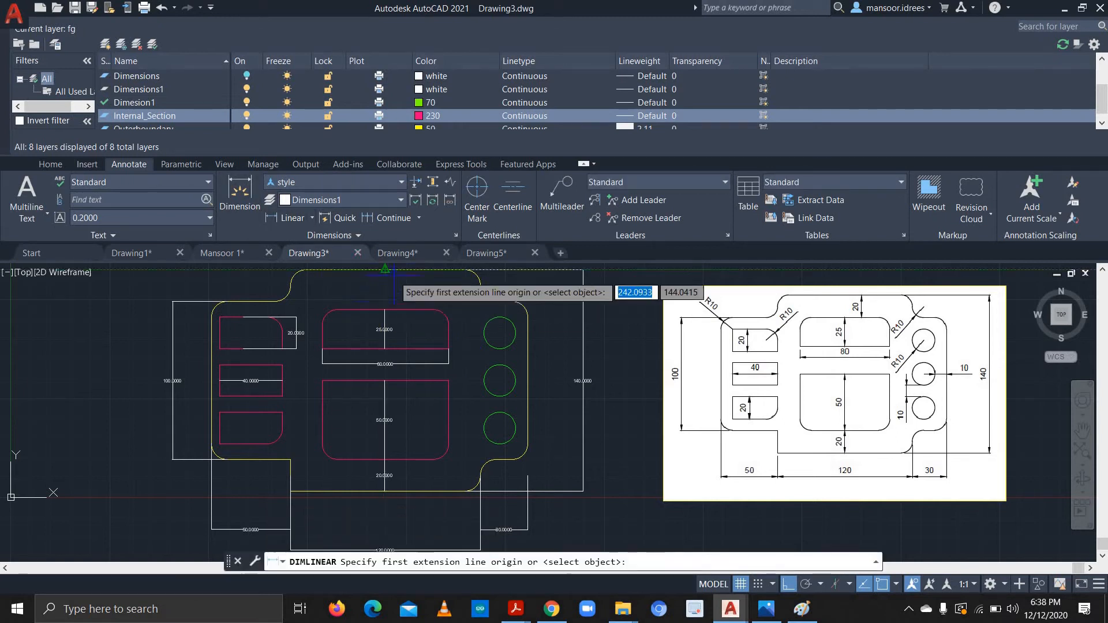
left_click(385, 270)
left_click(386, 311)
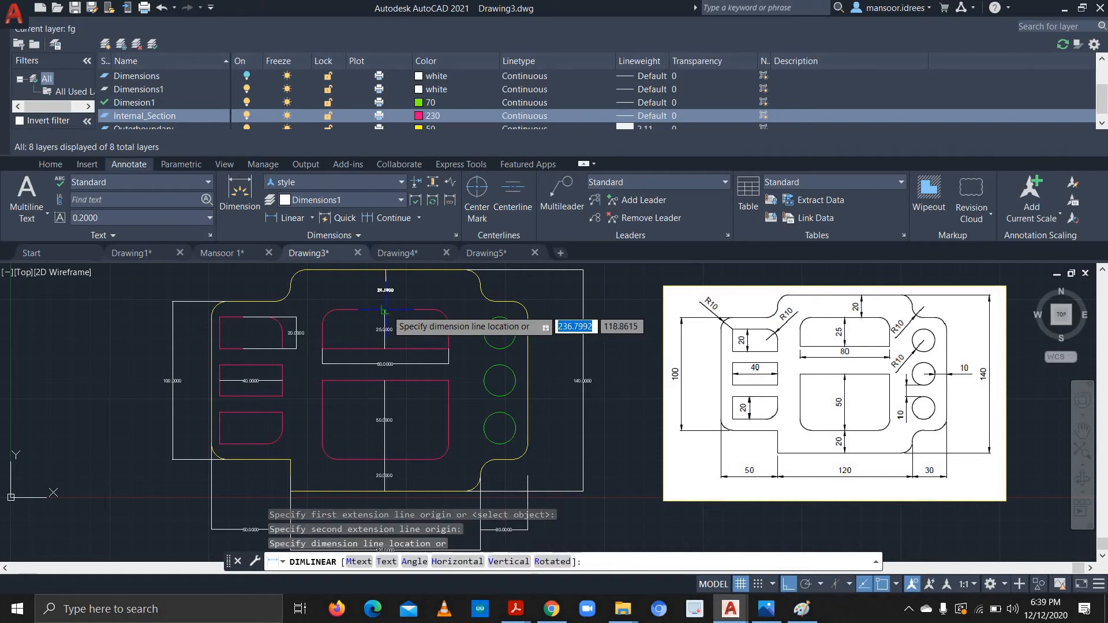
left_click(389, 304)
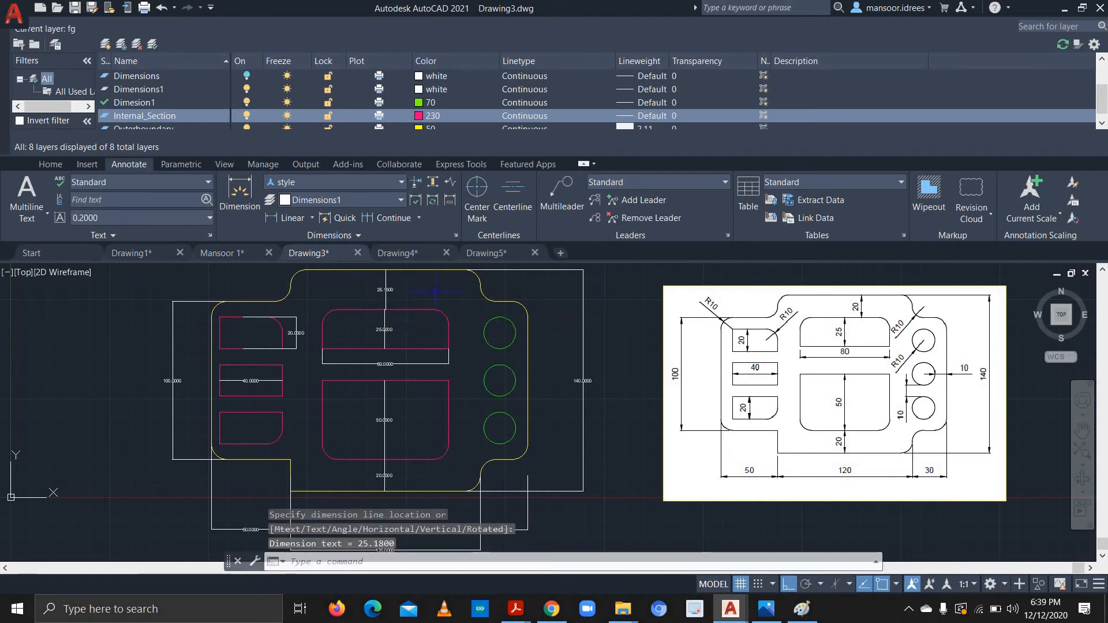
- Erase the vertical gap dimension between the outline's top edge and the upper central cutout
left_click(385, 289)
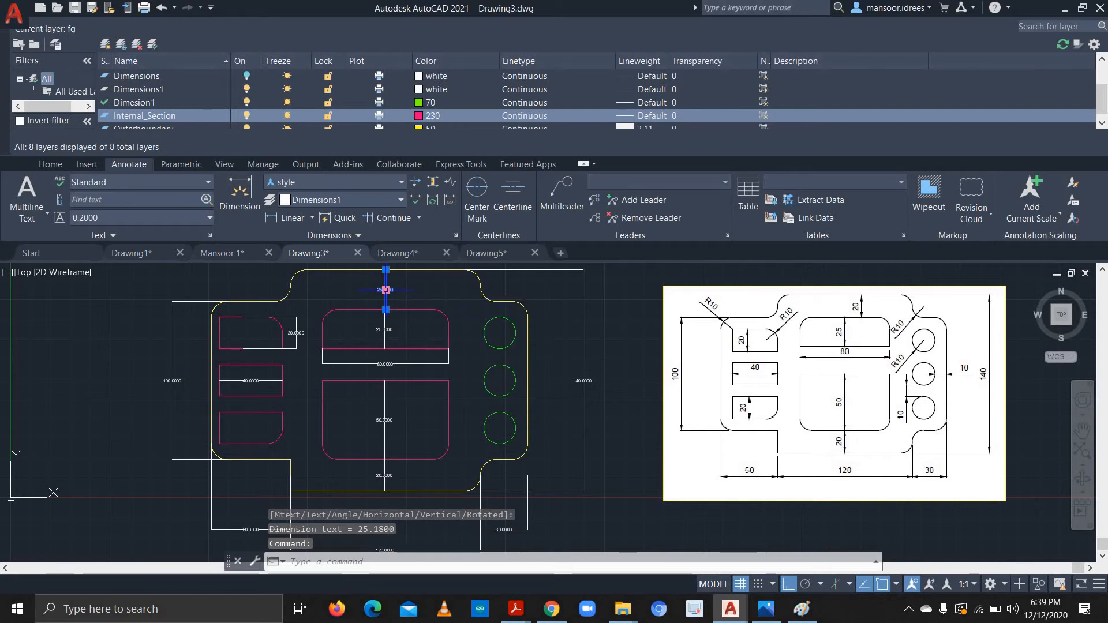
key("Escape")
key("Escape")
left_click(386, 290)
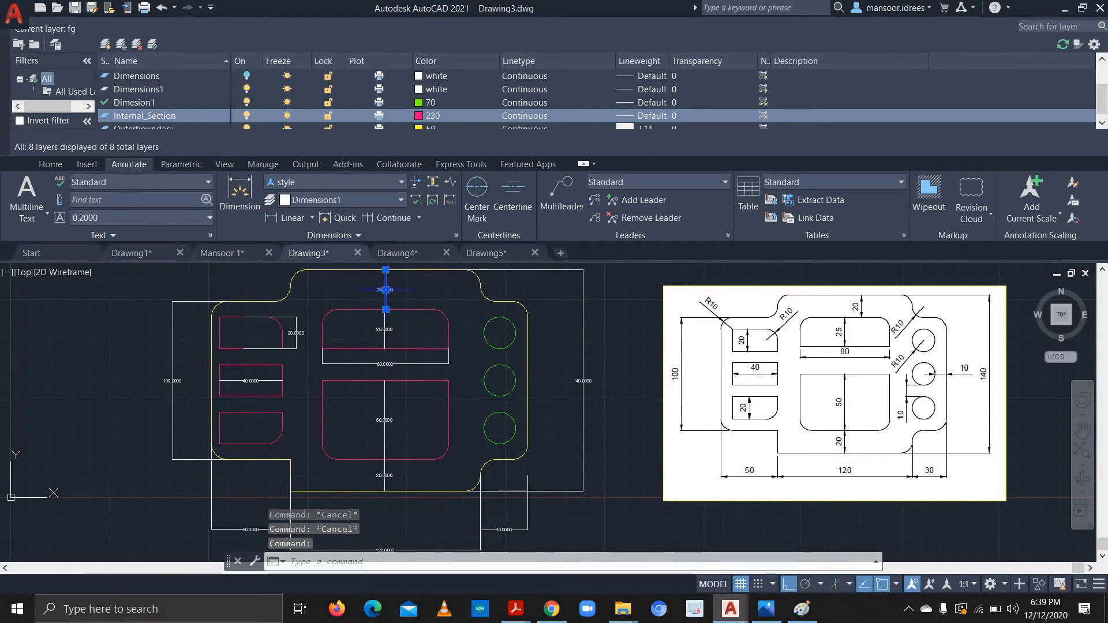
key("Delete")
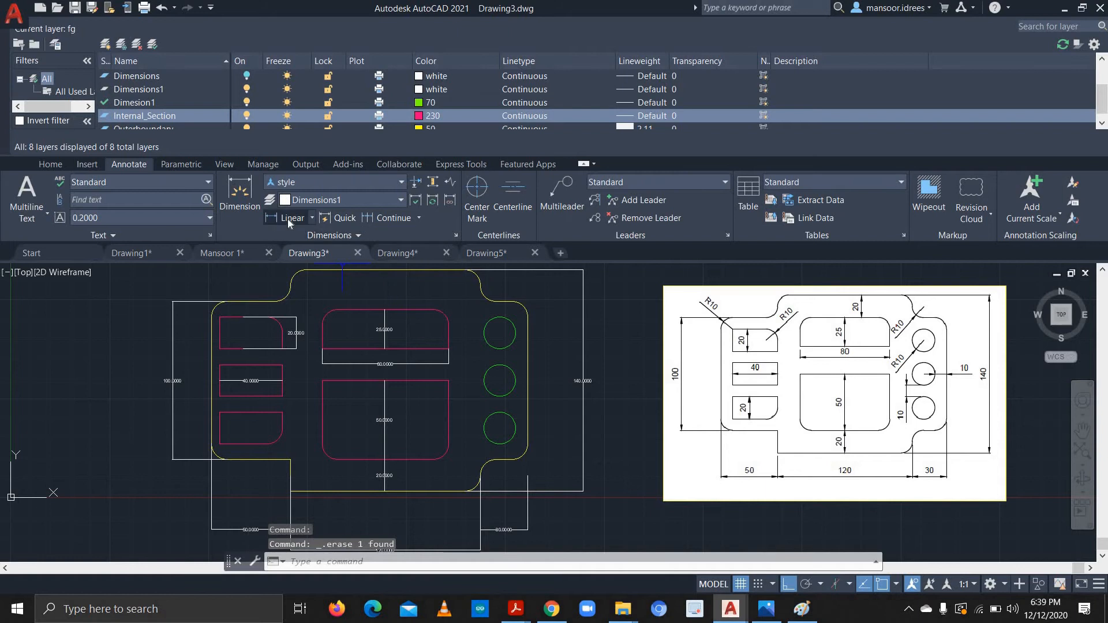
- Dimension the vertical gap from the midpoint of the outline's top edge to the upper central cutout's top edge, placed on the centreline
left_click(288, 218)
left_click(384, 269)
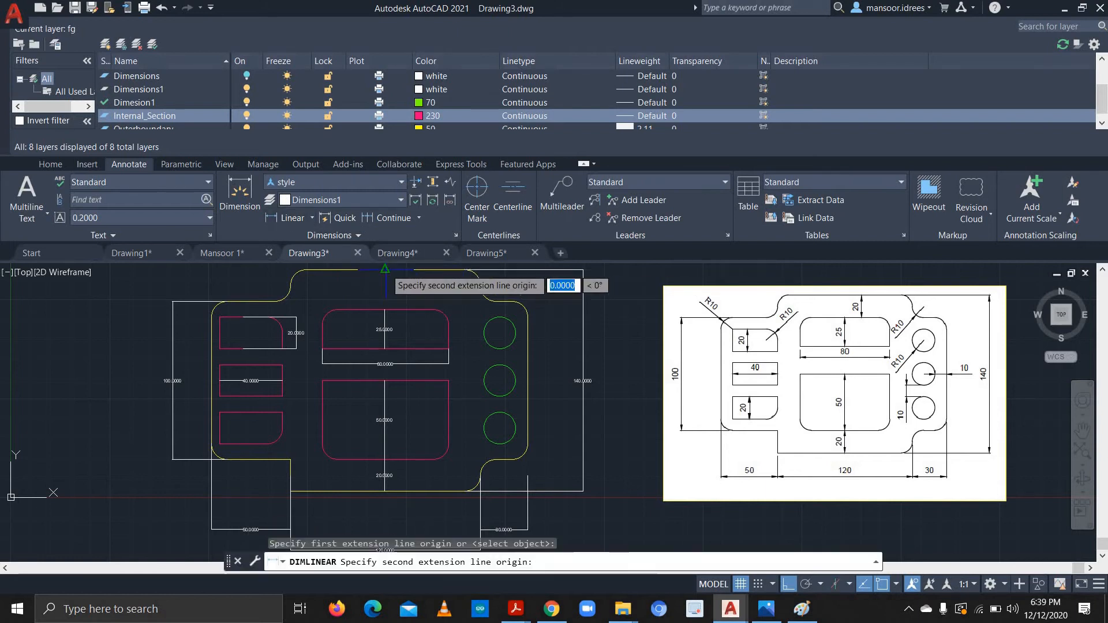
left_click(385, 310)
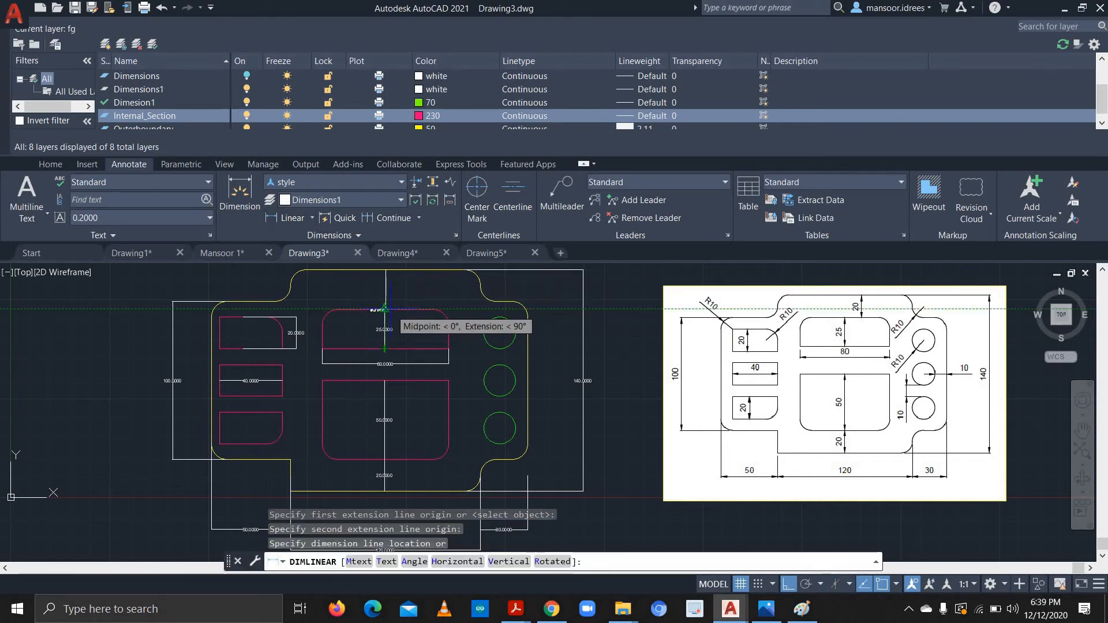
left_click(381, 306)
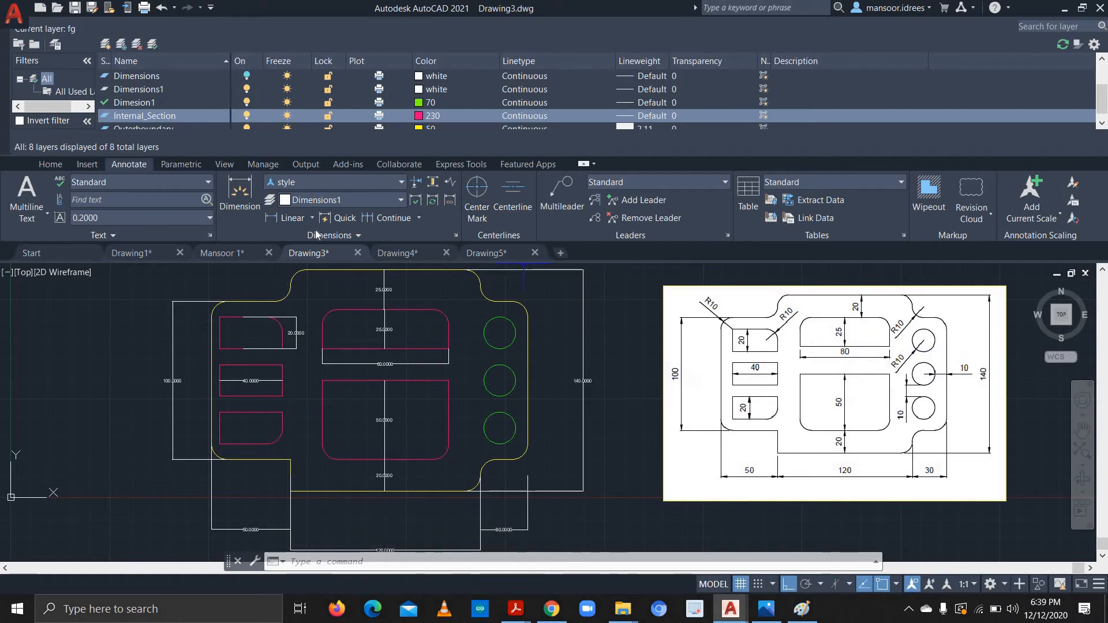
- Add a vertical linear dimension for the gap between the top and middle circles, placed just outside the outline's right edge
left_click(291, 219)
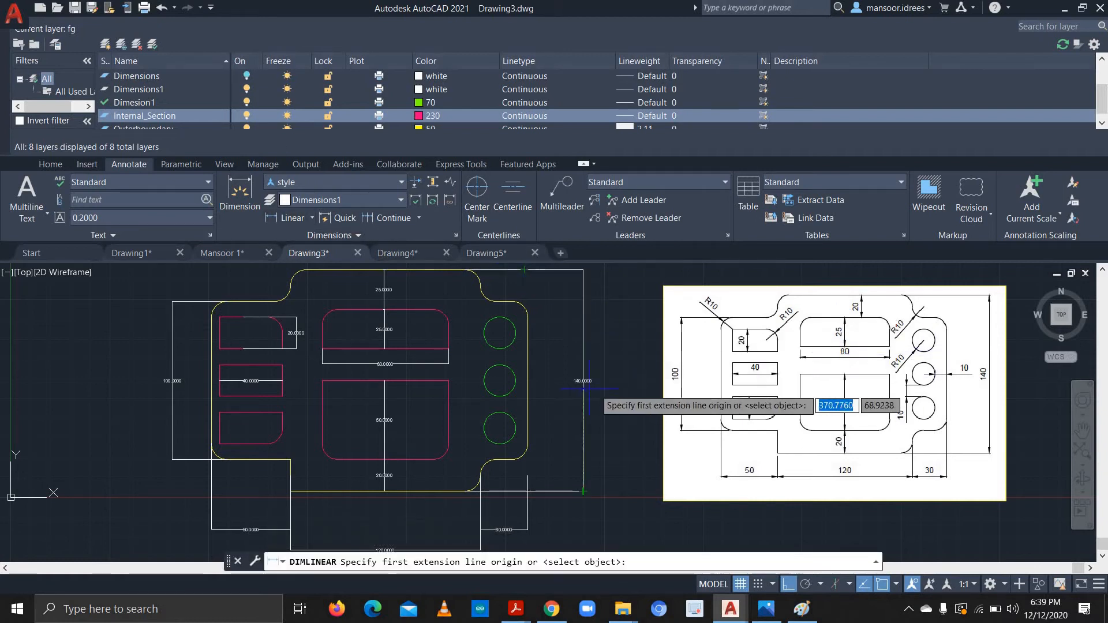
left_click(495, 349)
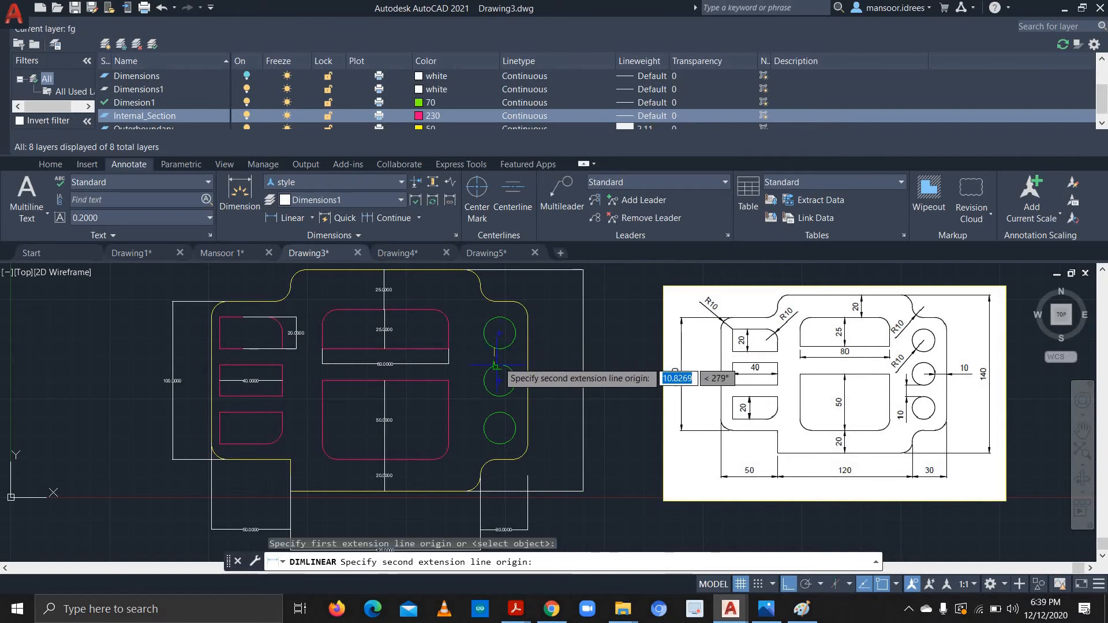
left_click(496, 366)
left_click(545, 363)
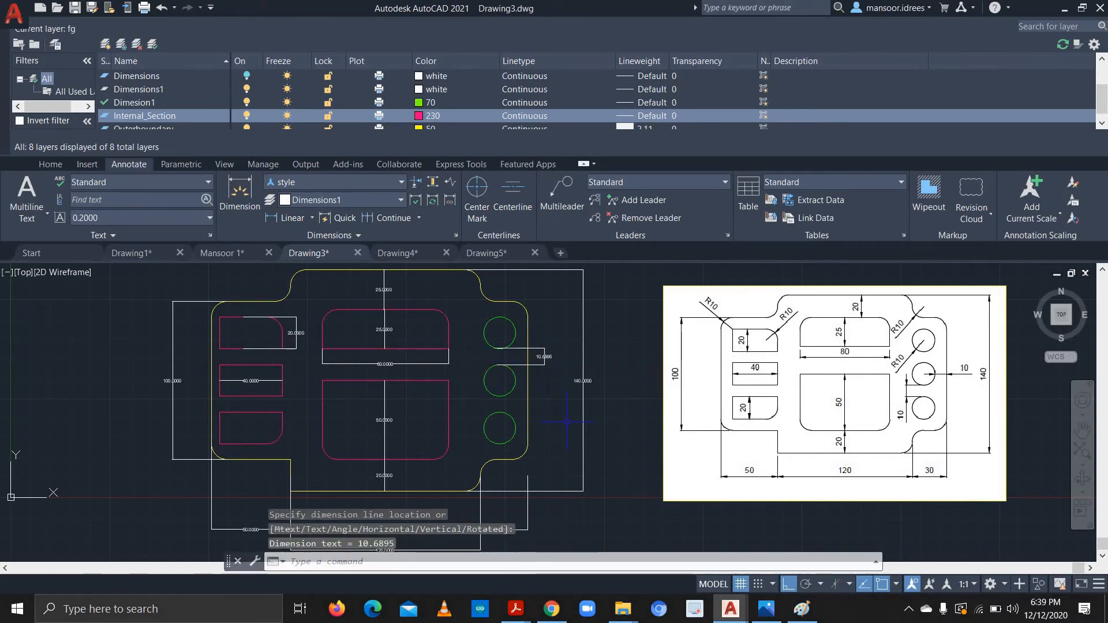
- Erase the misaligned vertical dimension for the gap between the top and middle circles
scroll(568, 392, "up", 4)
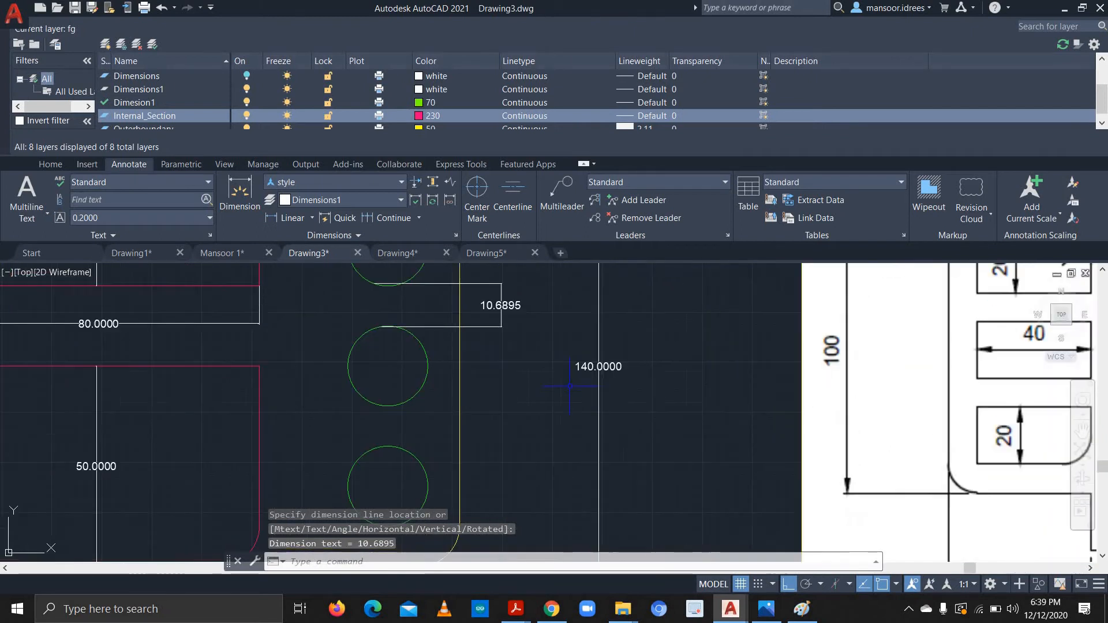
left_click(506, 306)
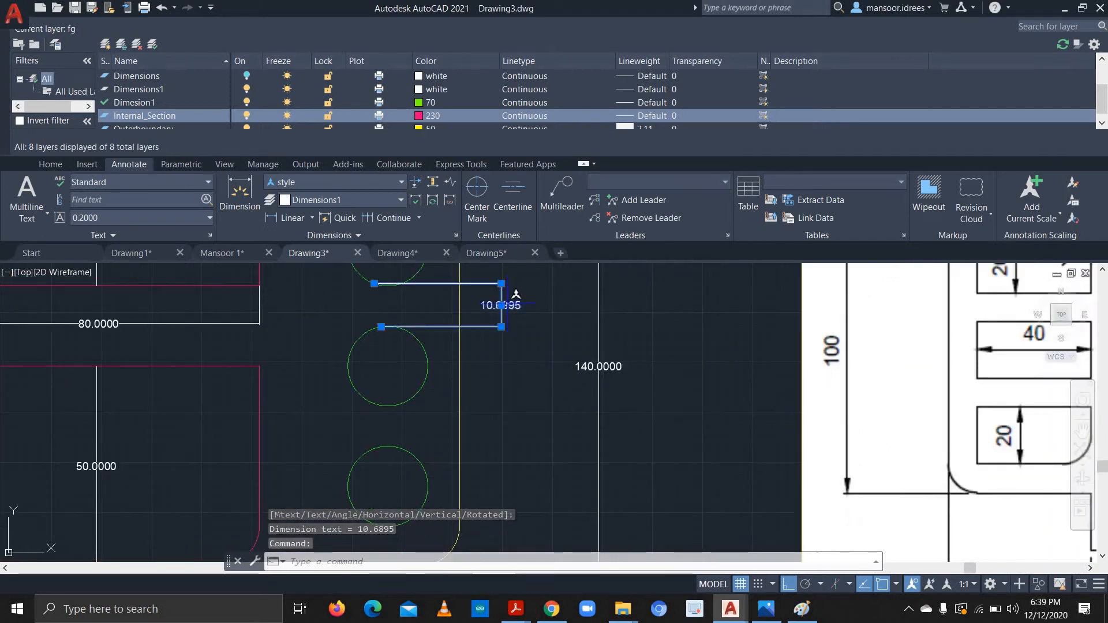
key("Delete")
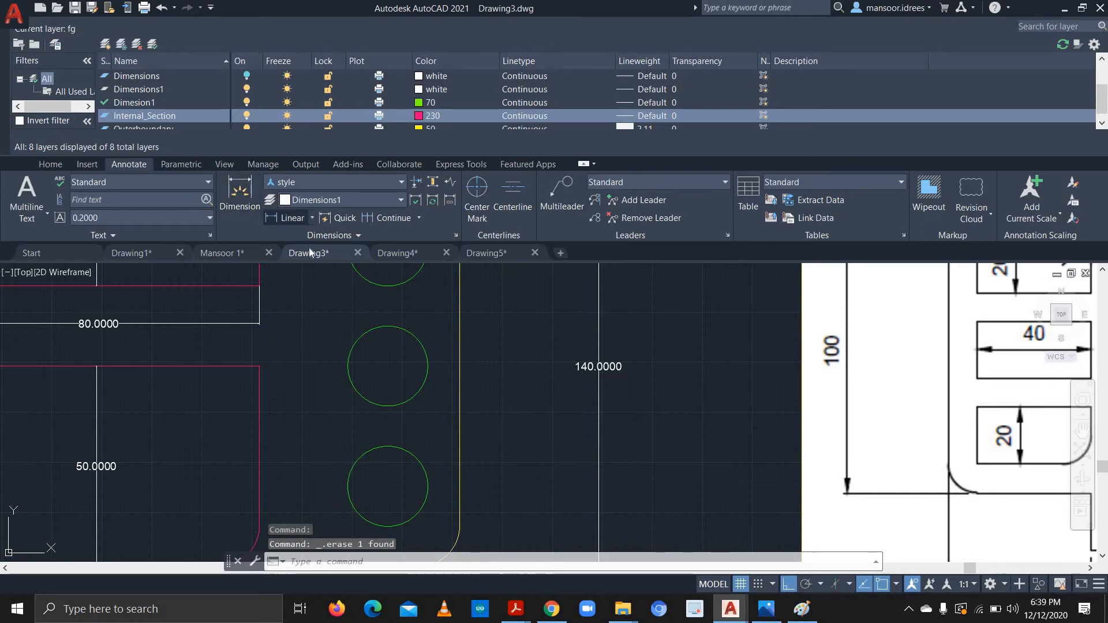
- Dimension the vertical gap from the top circle's lowest point to the middle circle's highest point, placed just outside the outline's right edge
left_click(286, 217)
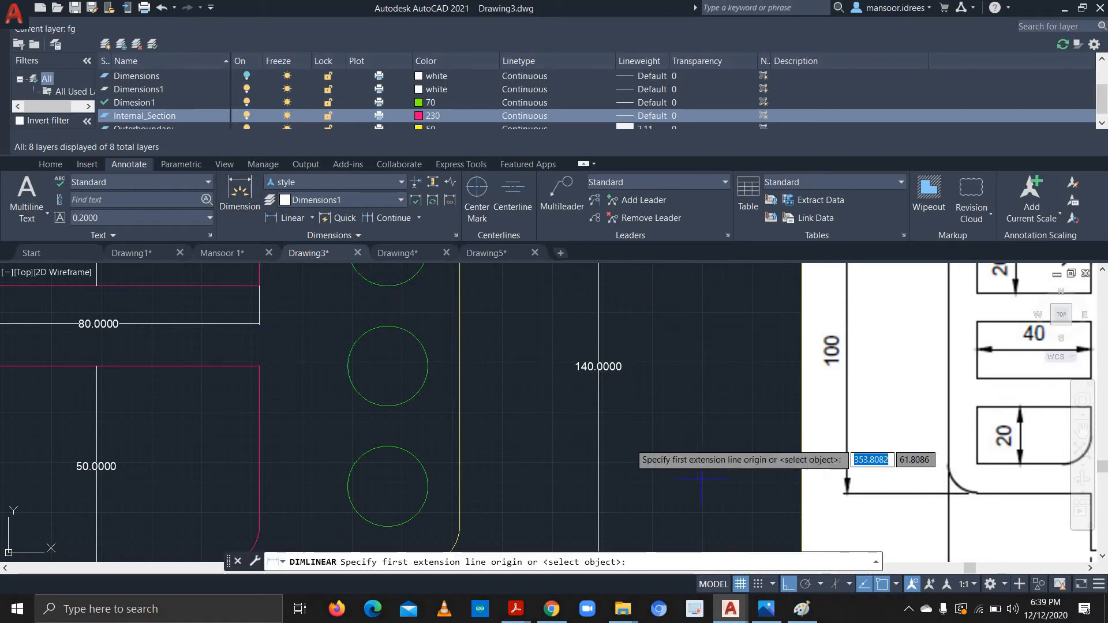
left_click(387, 286)
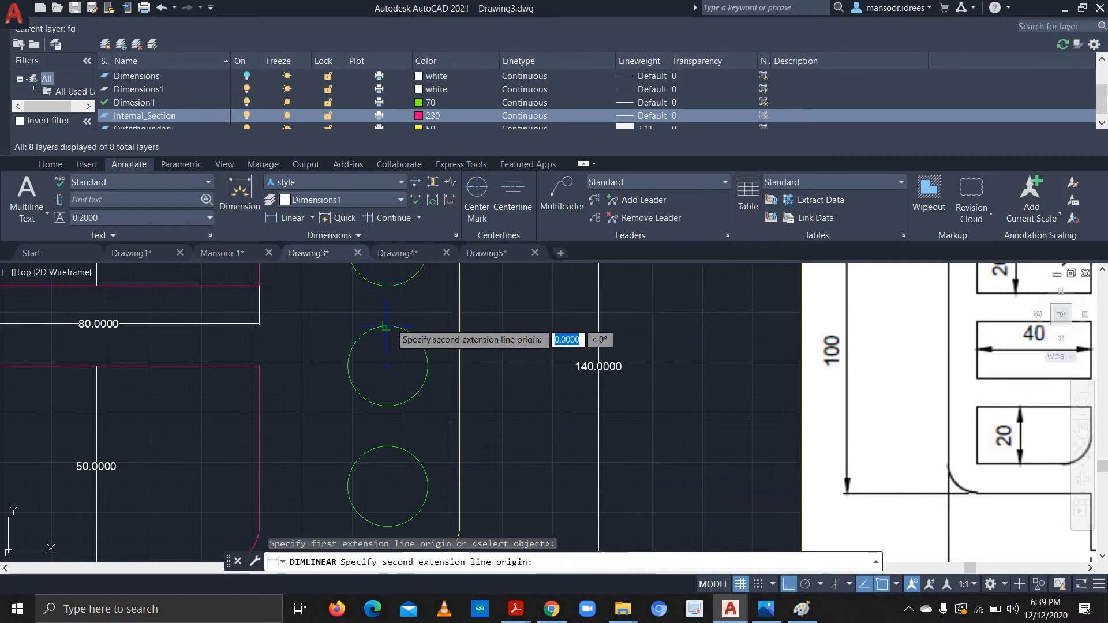
left_click(387, 286)
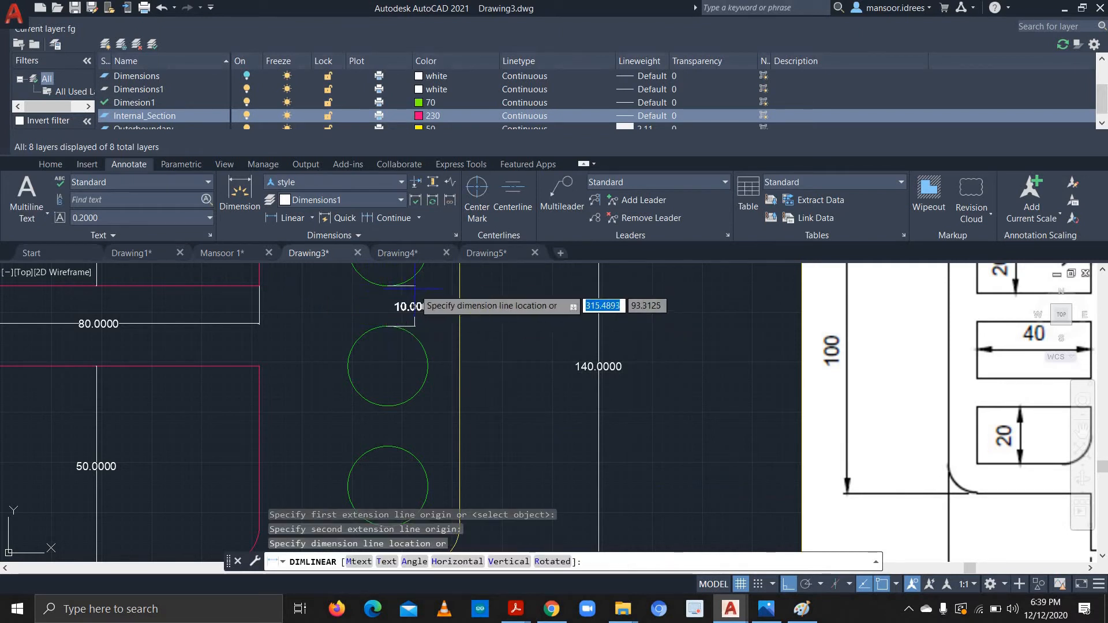
left_click(489, 297)
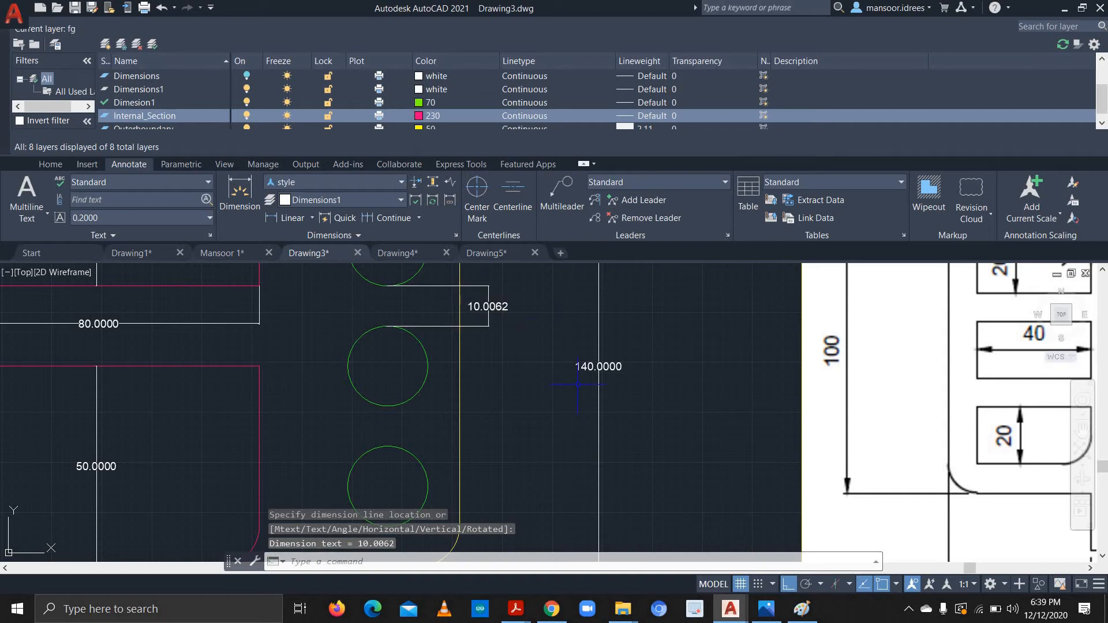
- Add a radius dimension to the outline's concave arc at the upper-right shoulder, with its text outside the plate
scroll(466, 319, "up", 5)
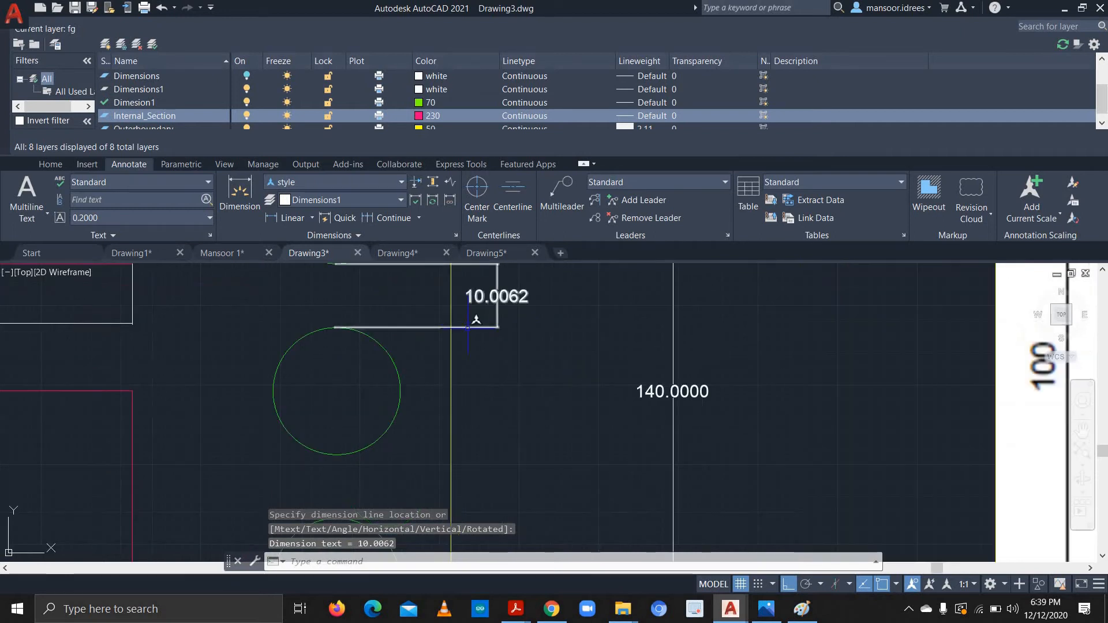
middle_click_drag(520, 326, 572, 430)
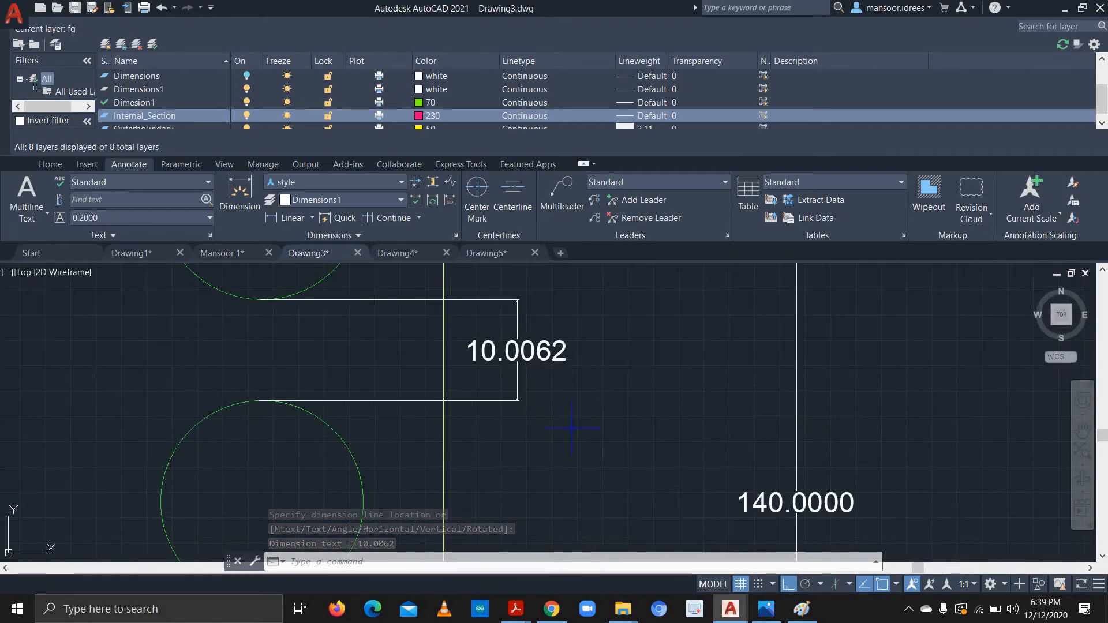
scroll(572, 429, "down", 10)
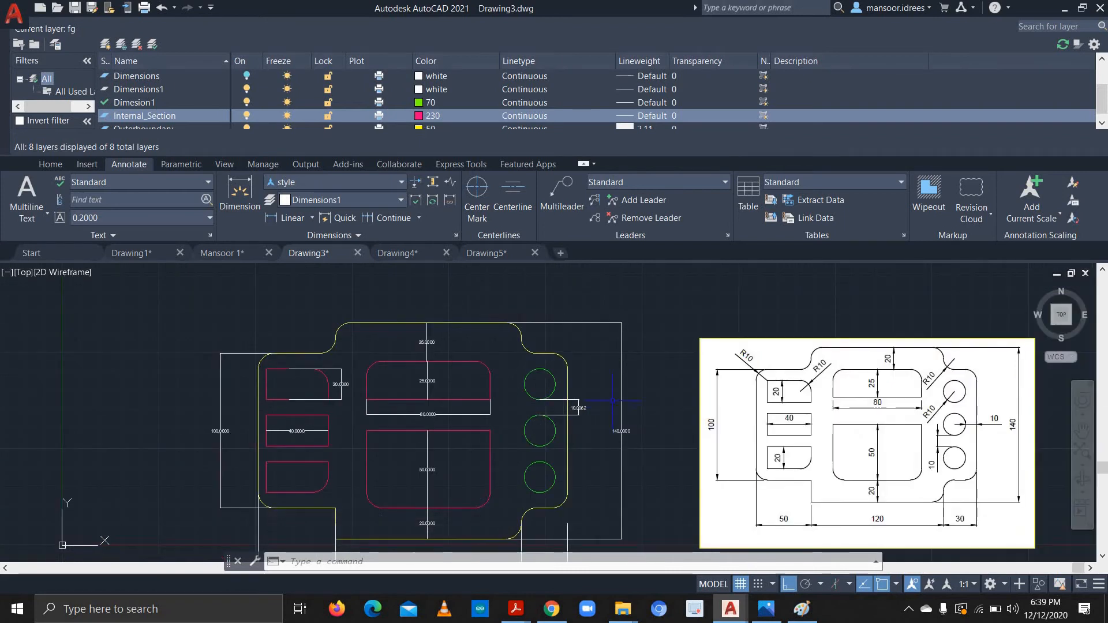
mouse_move(495, 463)
middle_mouse_down()
mouse_move(517, 413)
mouse_move(446, 403)
middle_mouse_up()
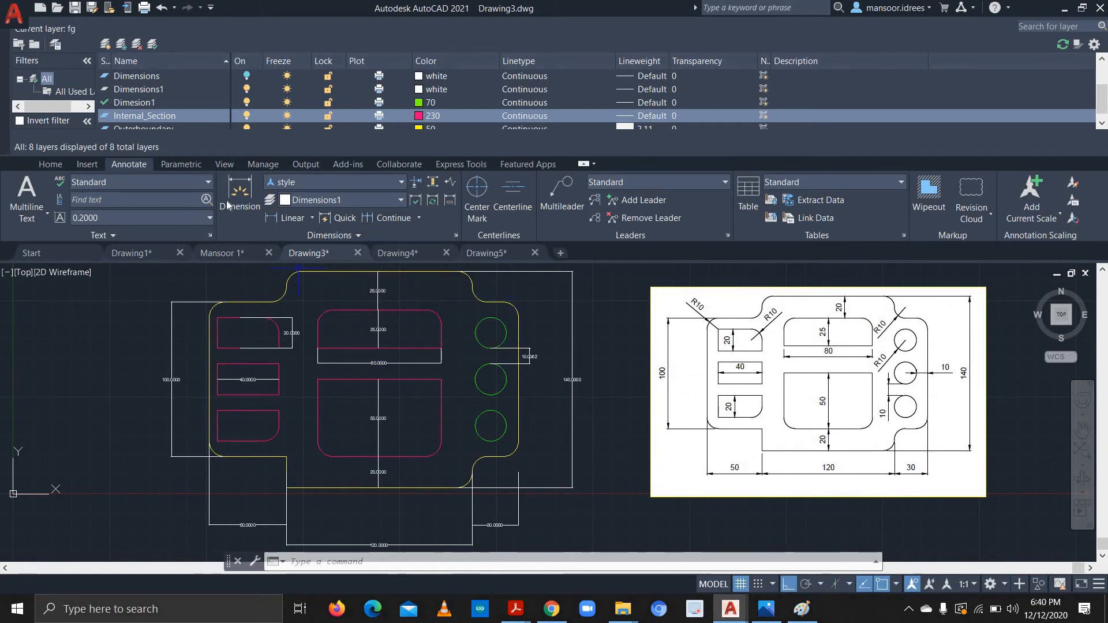
left_click(312, 218)
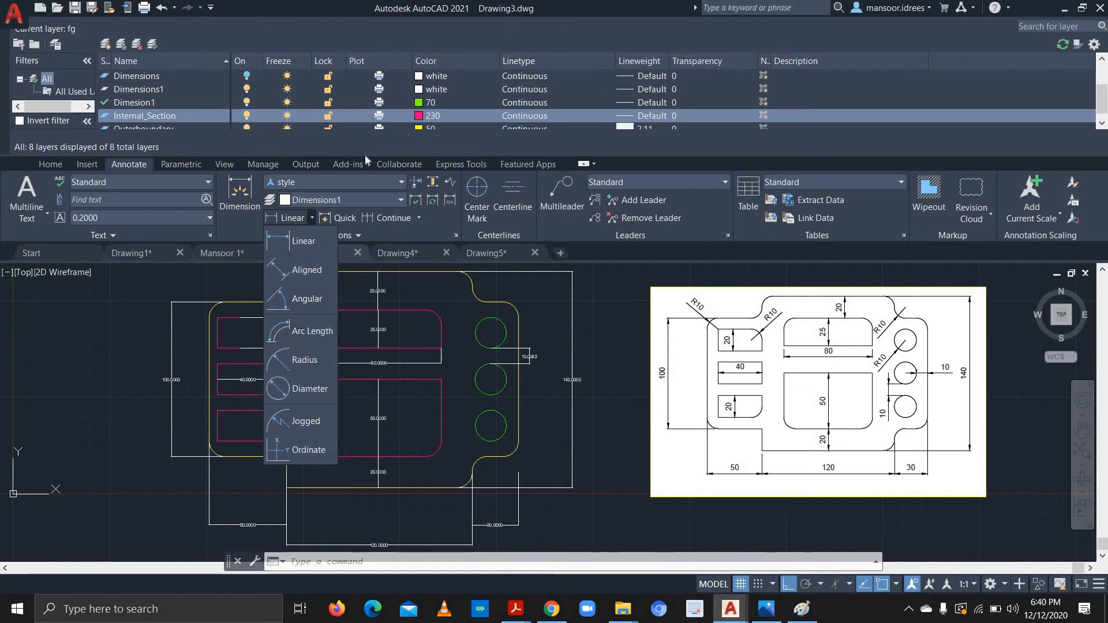
left_click(331, 358)
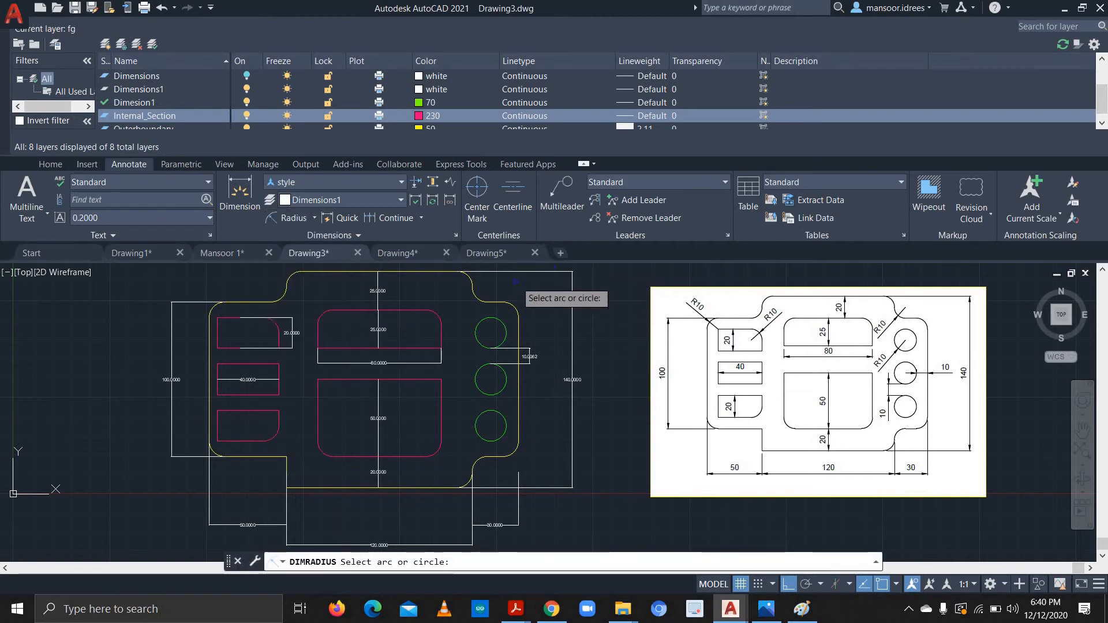
left_click(482, 300)
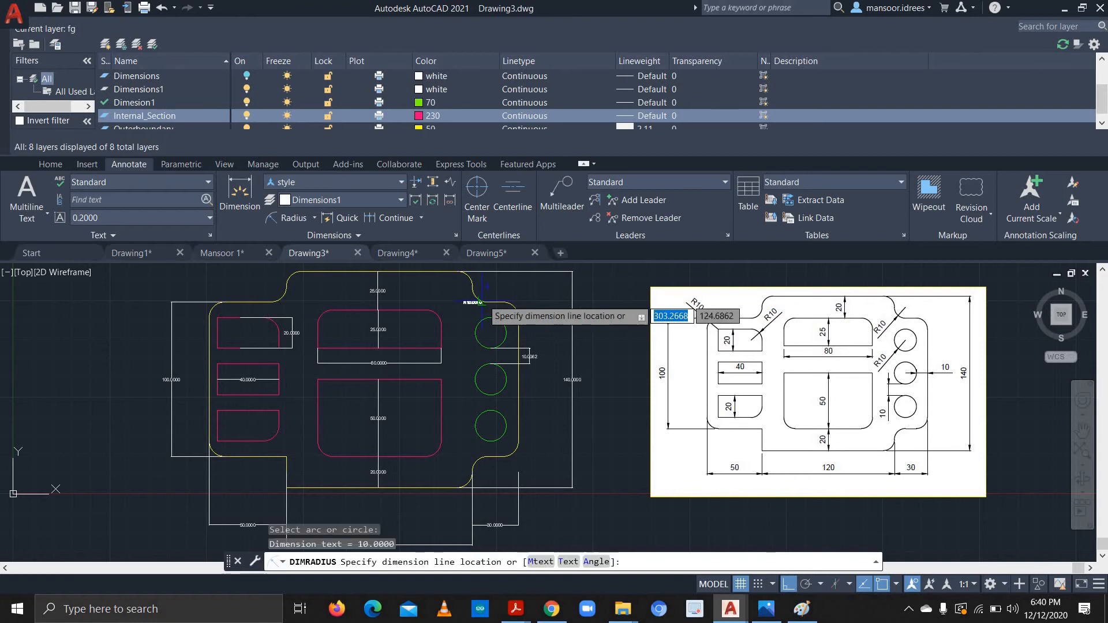
left_click(523, 287)
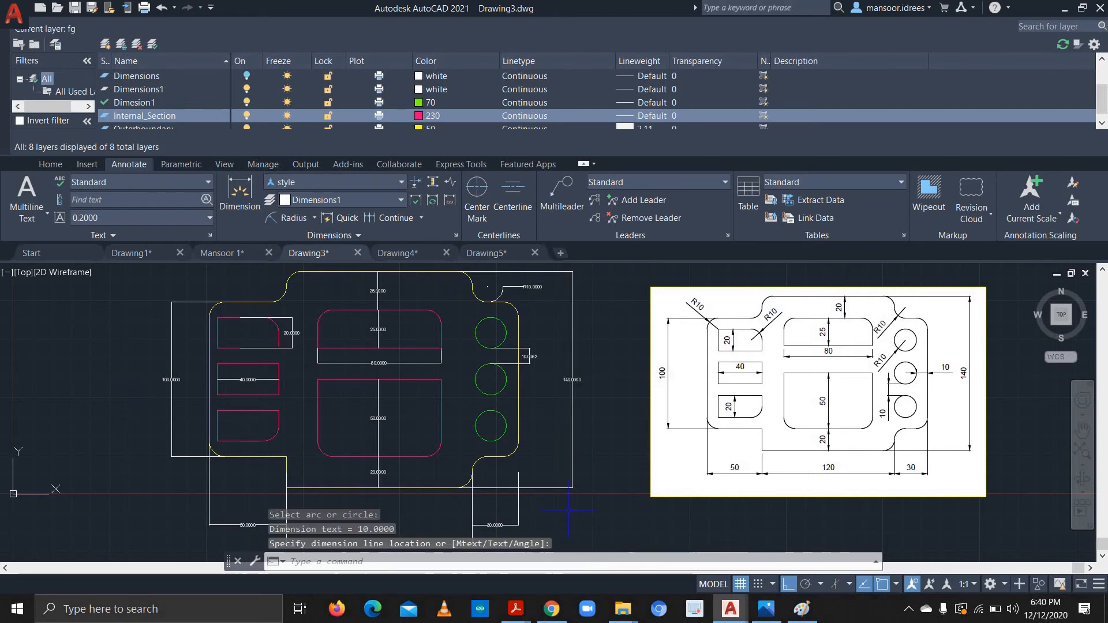
- Add a radius dimension to the outline's upper-left rounded corner, with its text outside the plate
left_click(293, 218)
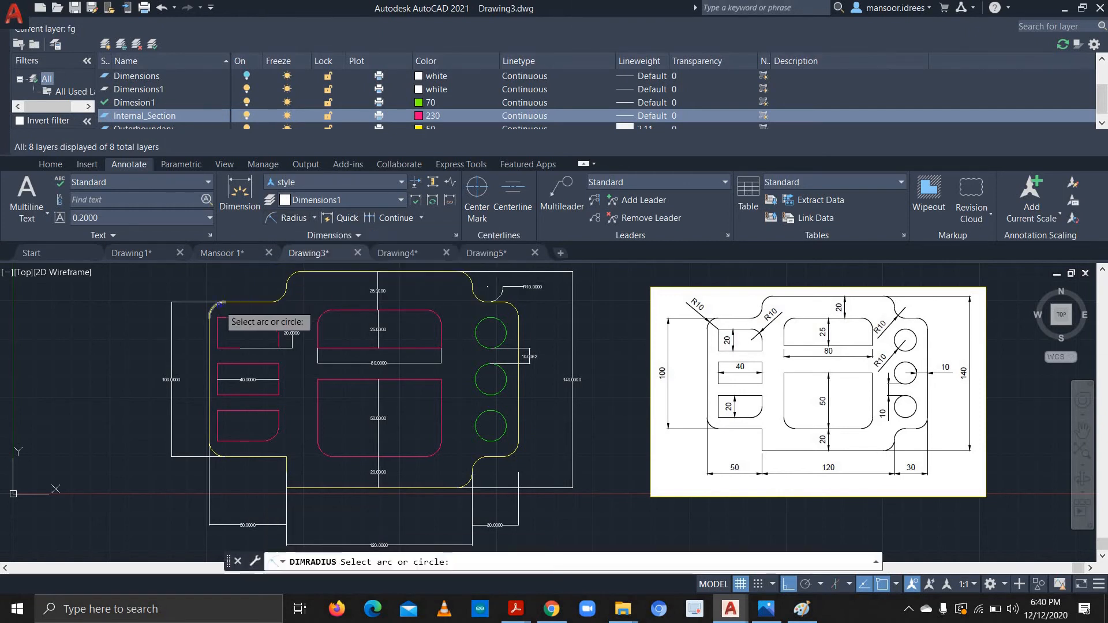
left_click(214, 306)
left_click(190, 284)
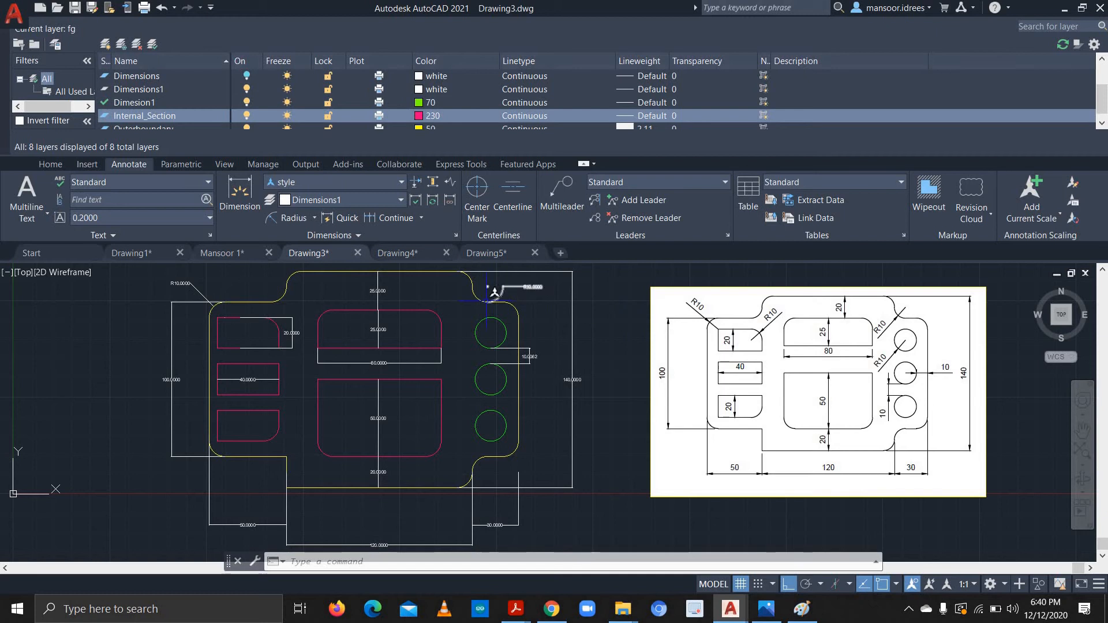
- Add a radius dimension to the top circle, with its text outside the outline's right edge
left_click(289, 219)
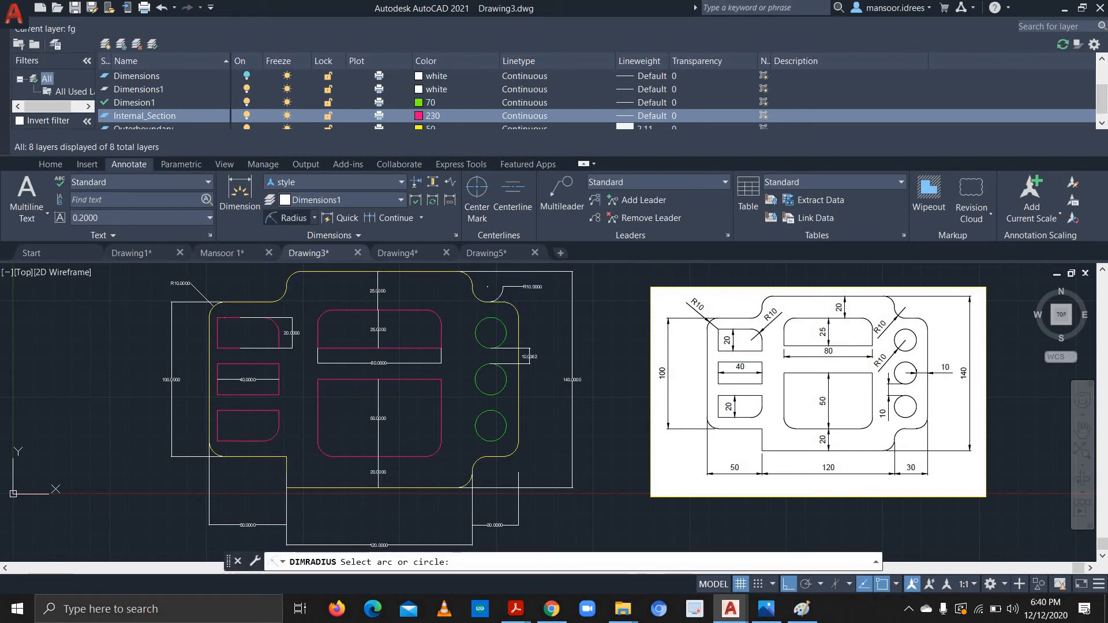
left_click(506, 329)
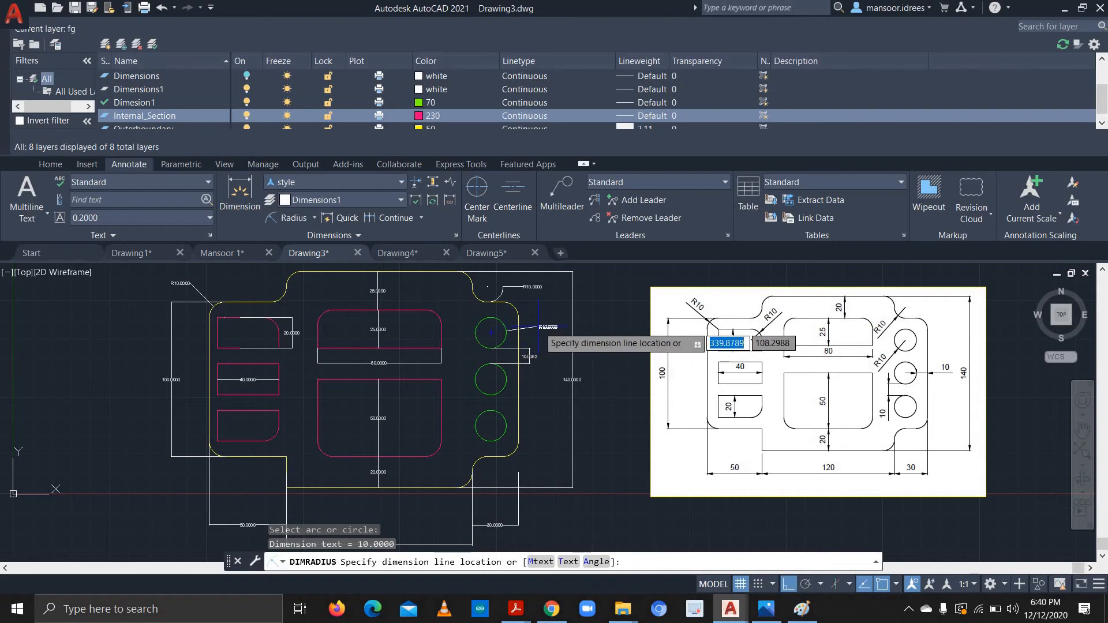
left_click(538, 327)
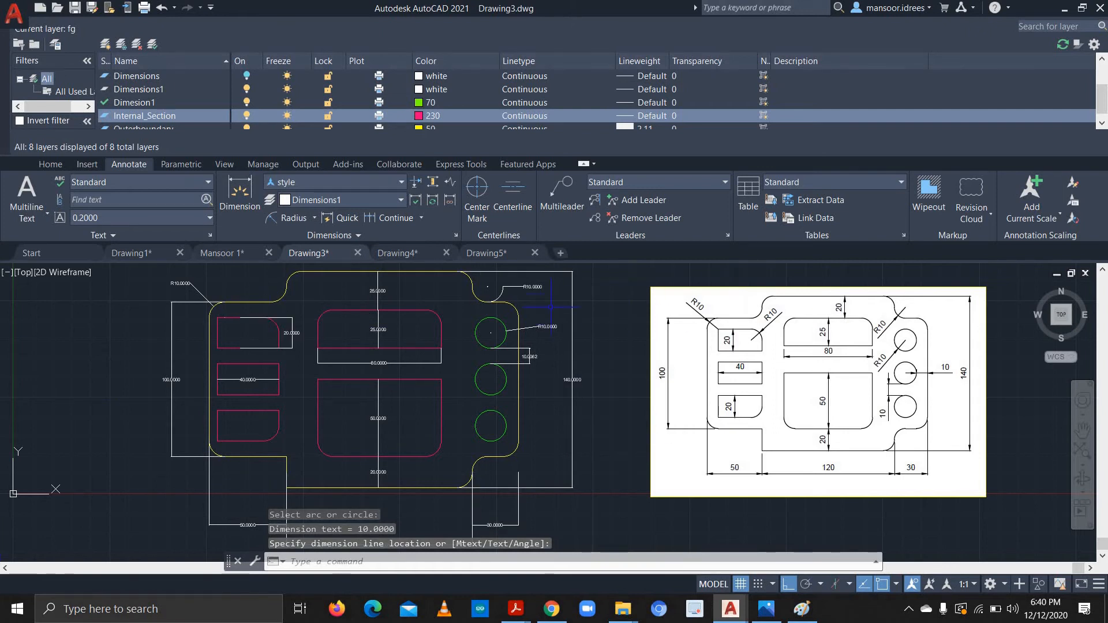
- Try to set the overall dimension scale, DIMSCALE, to 20
scroll(570, 368, "down", 2)
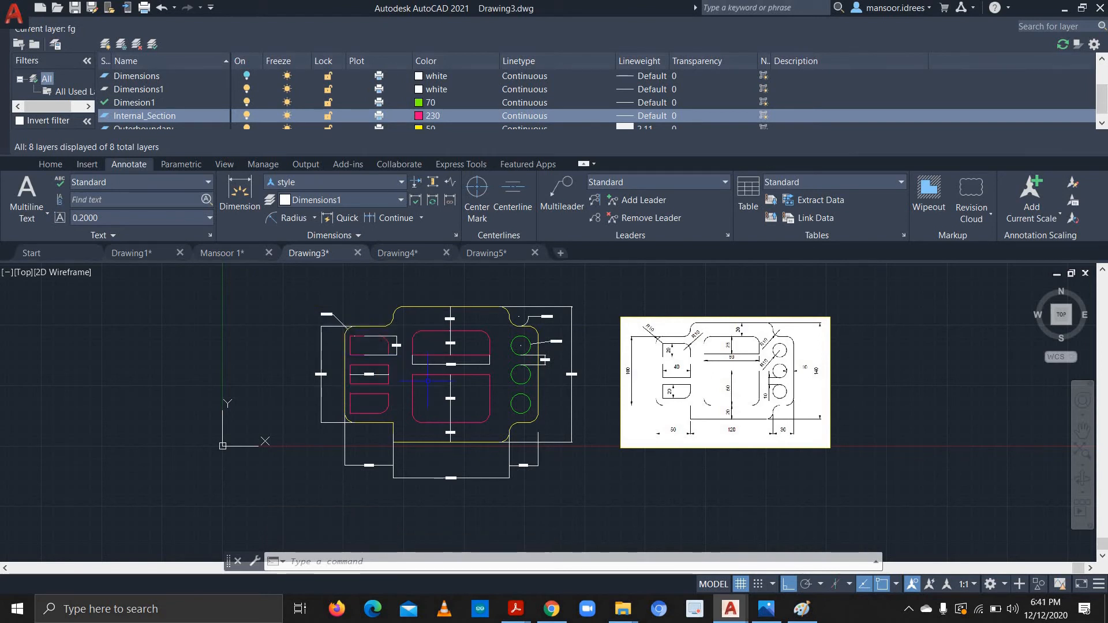
type("dim")
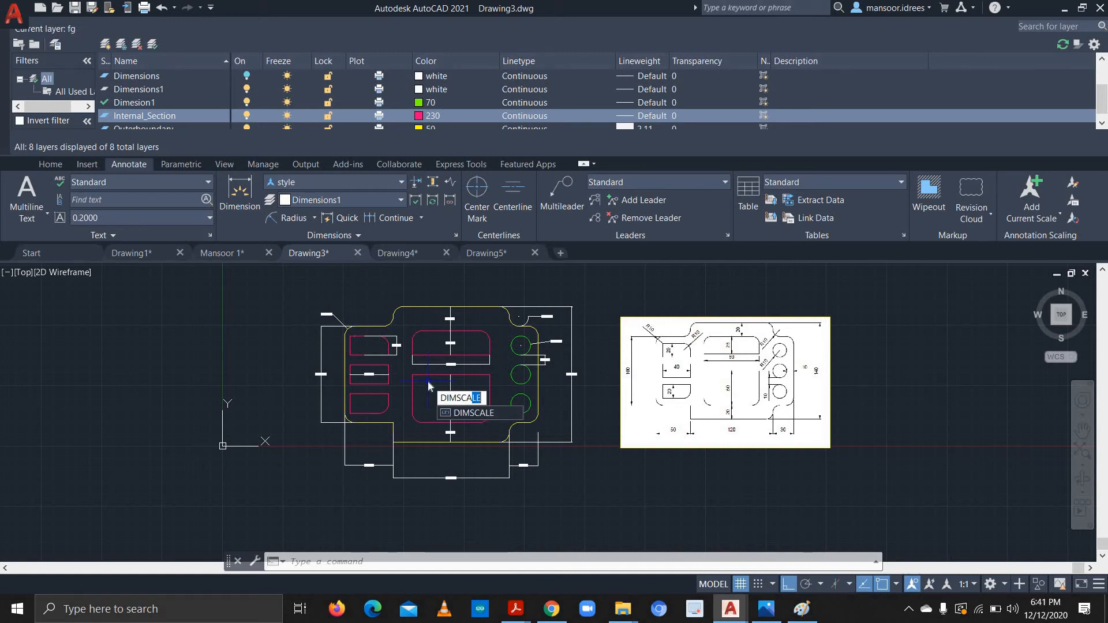
left_click(474, 413)
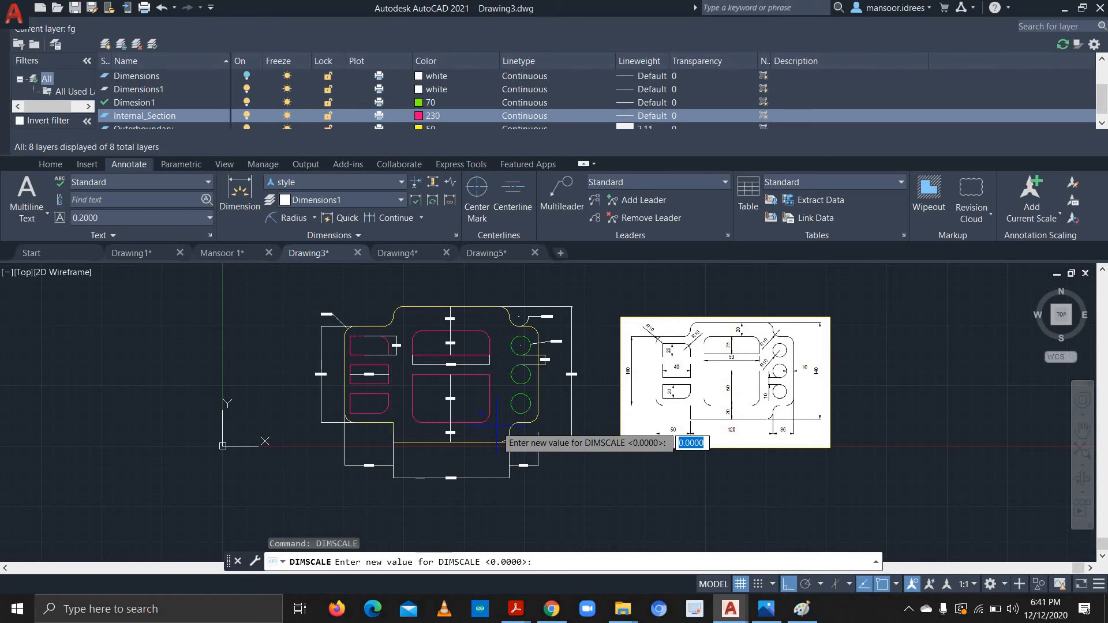
type("20")
key("Return")
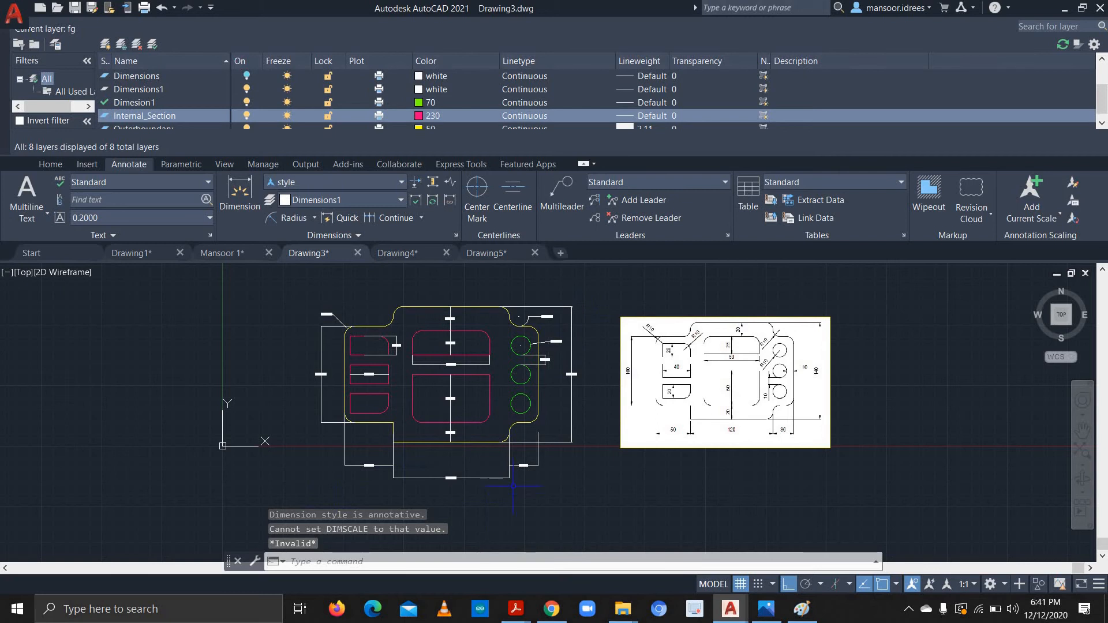
left_click(359, 235)
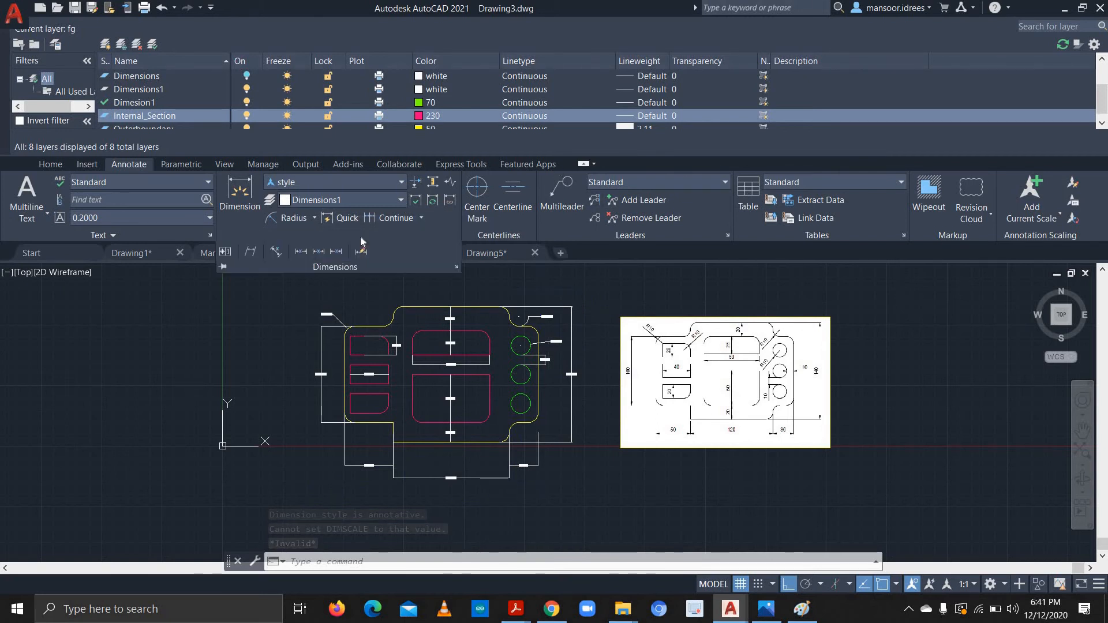
left_click(455, 269)
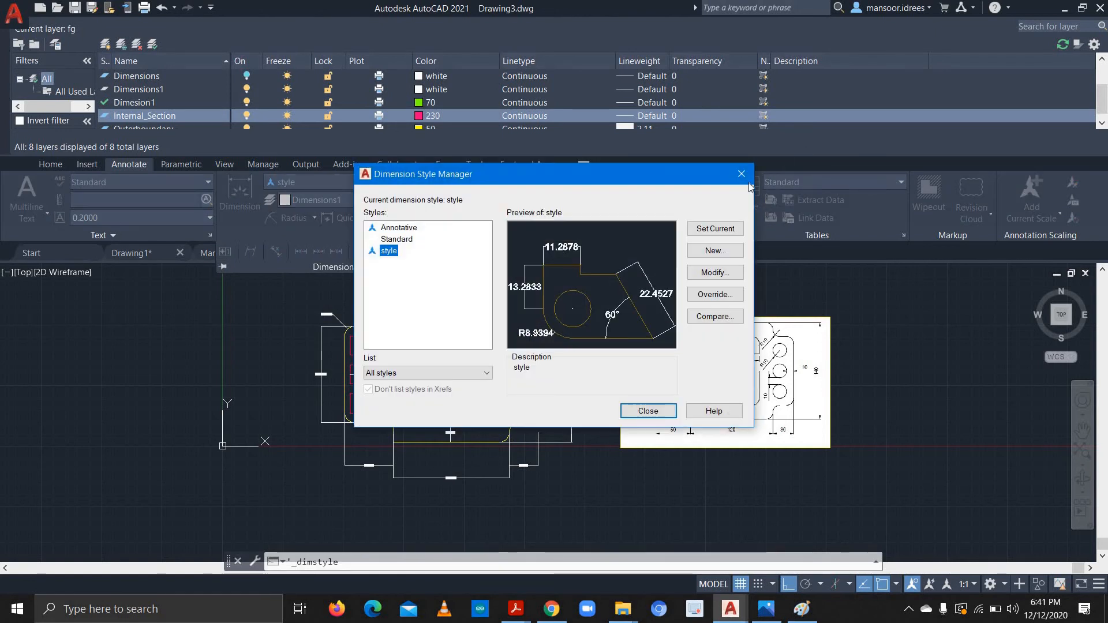
left_click(748, 175)
- Create a non-annotative dimension style named Dimensions, based on Standard and used for all dimensions
type("di")
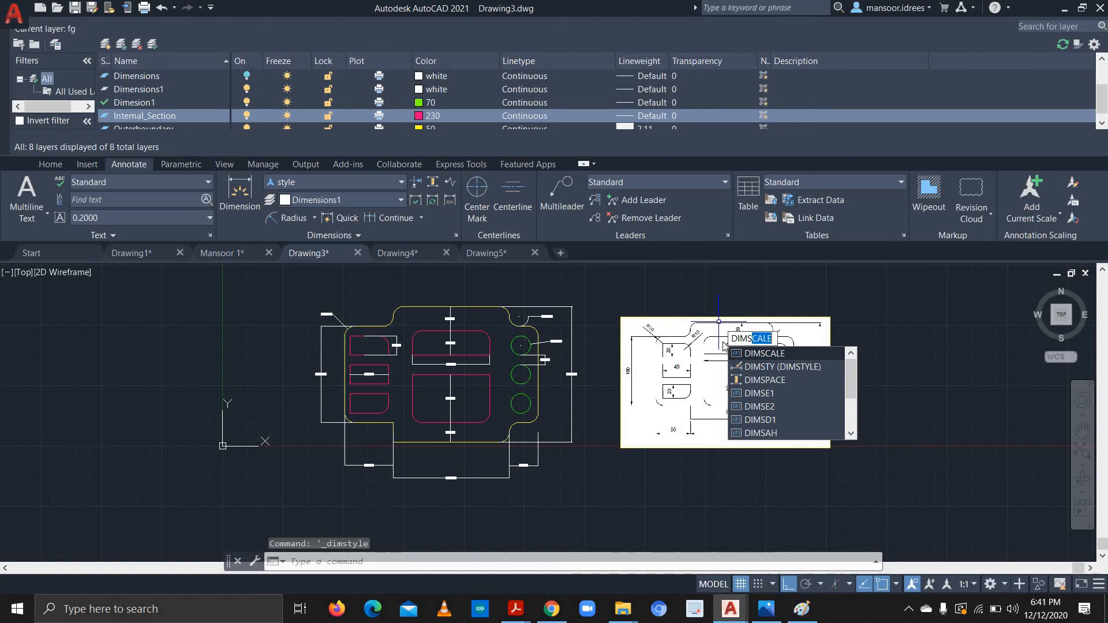
left_click(773, 367)
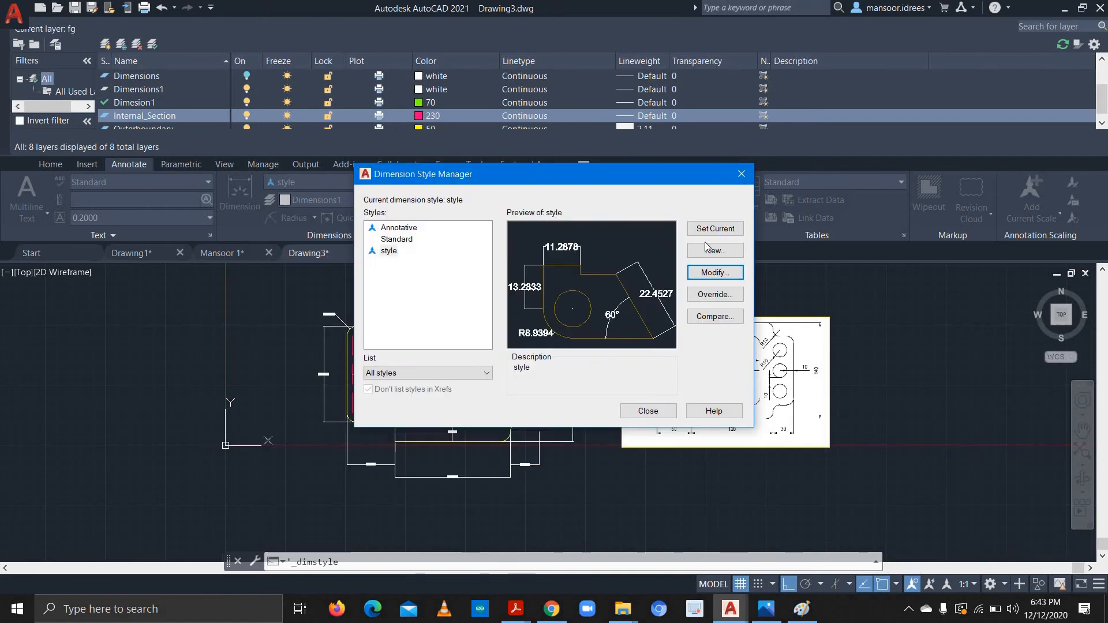
left_click(714, 250)
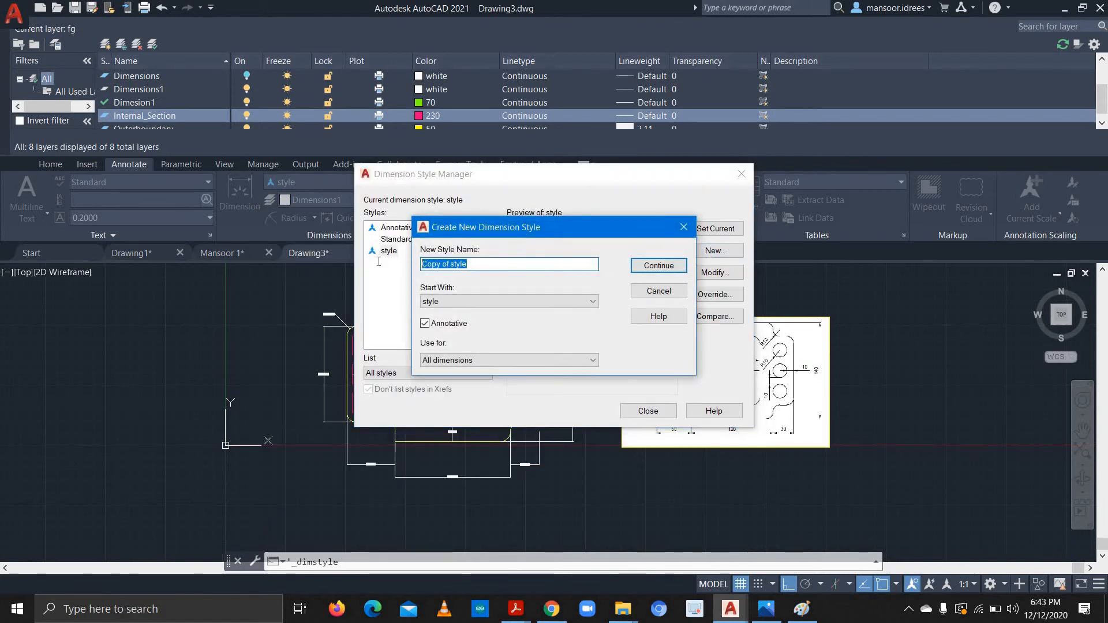
type("Dime")
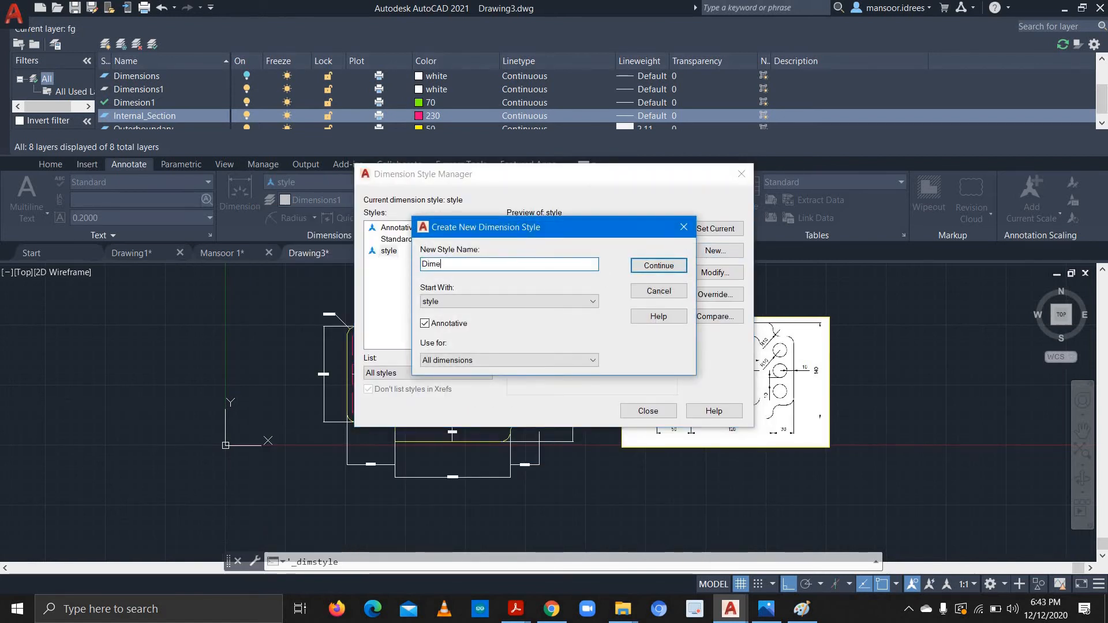
type("nsions")
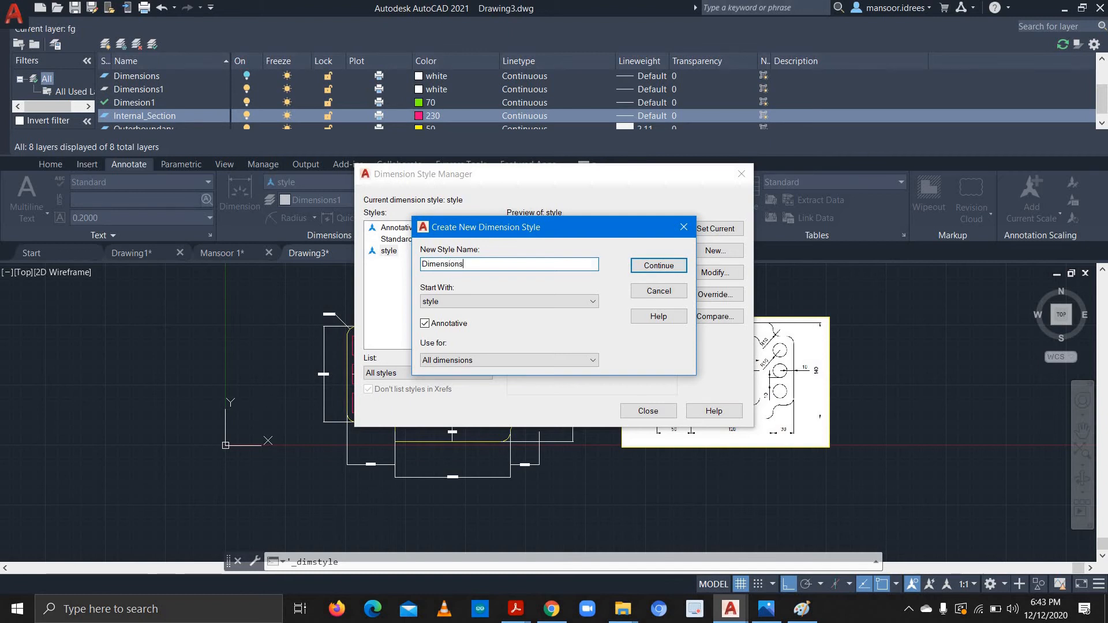
left_click(559, 301)
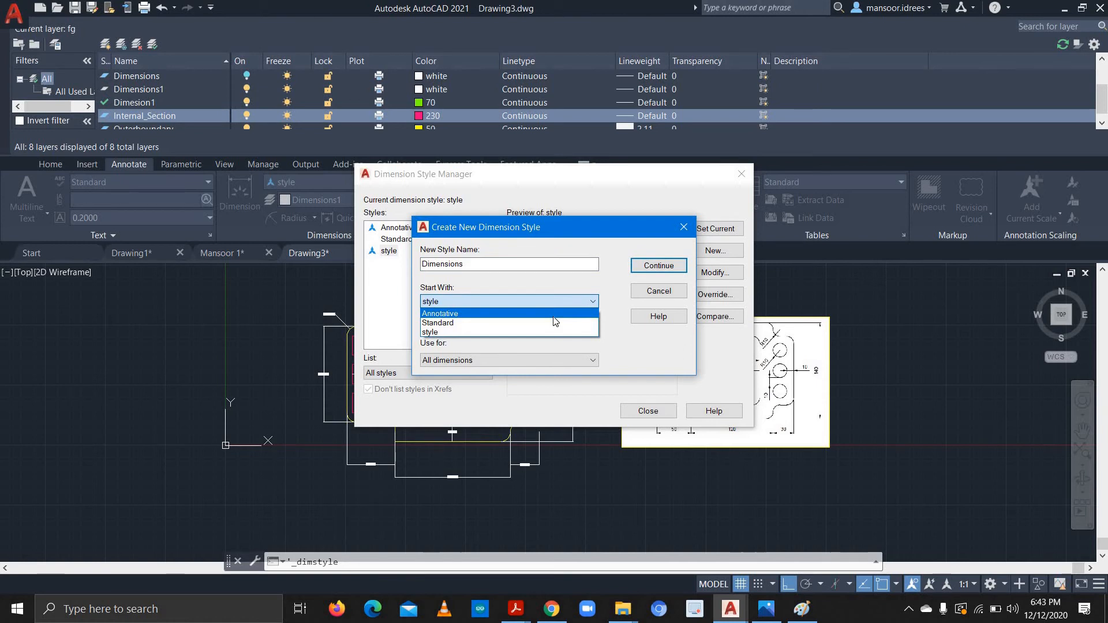
left_click(554, 322)
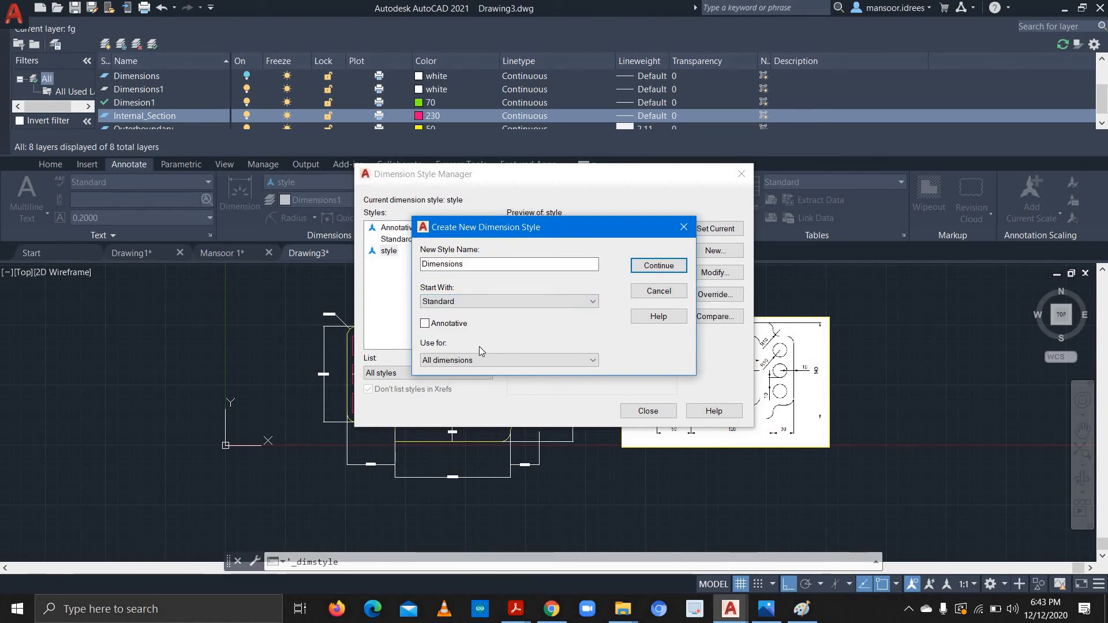
left_click(658, 265)
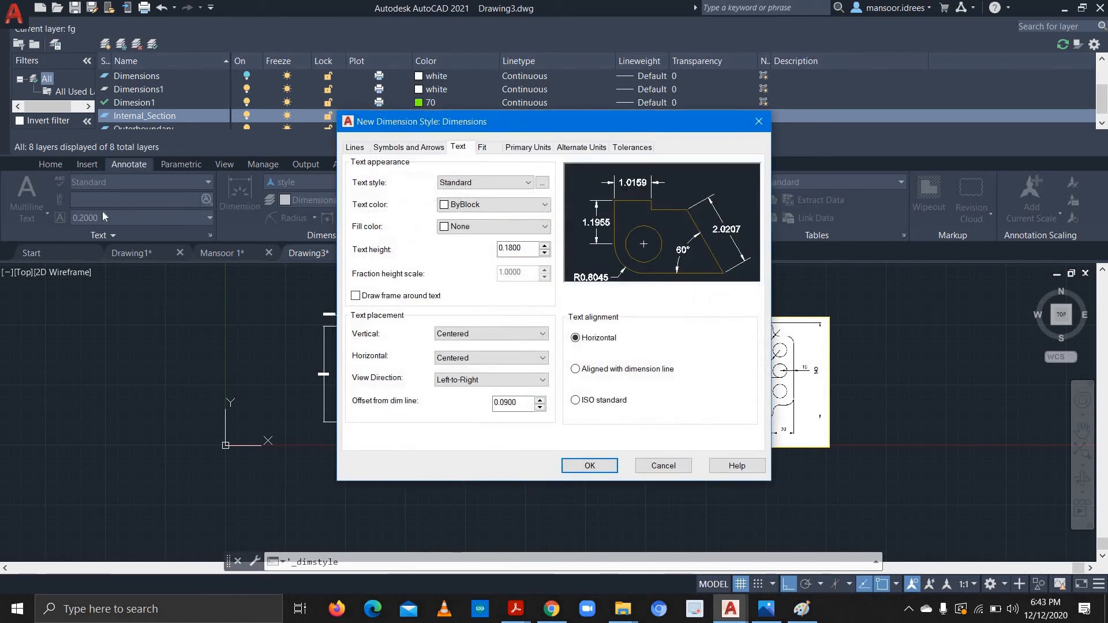
- Try the ByLayer color for the style's dimension lines and return it to ByBlock
left_click(408, 149)
left_click(356, 148)
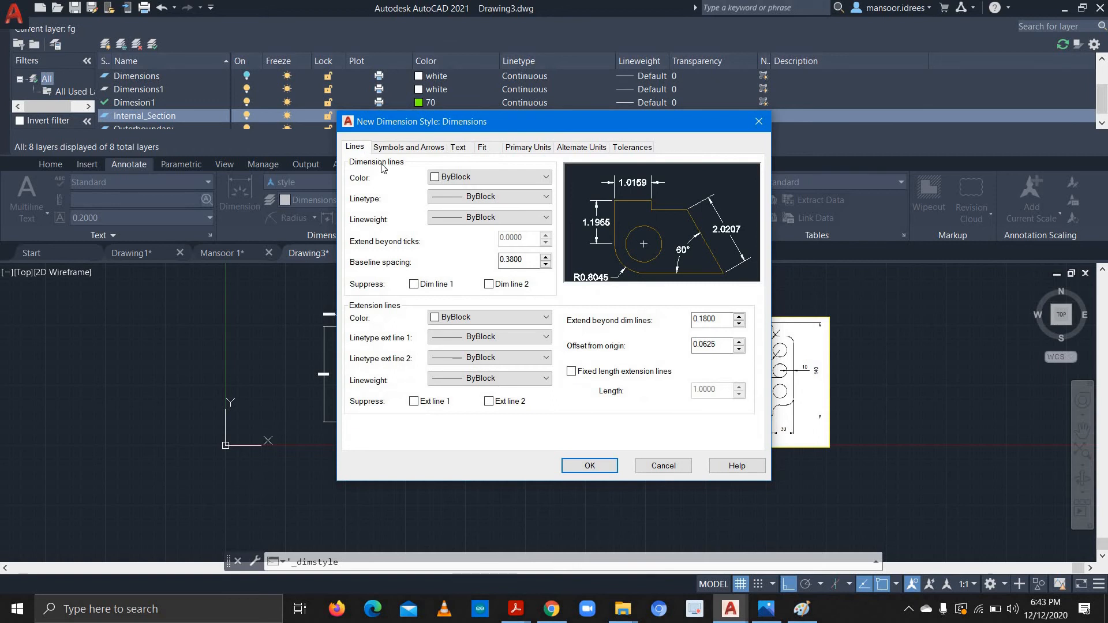
left_click(468, 178)
left_click(462, 197)
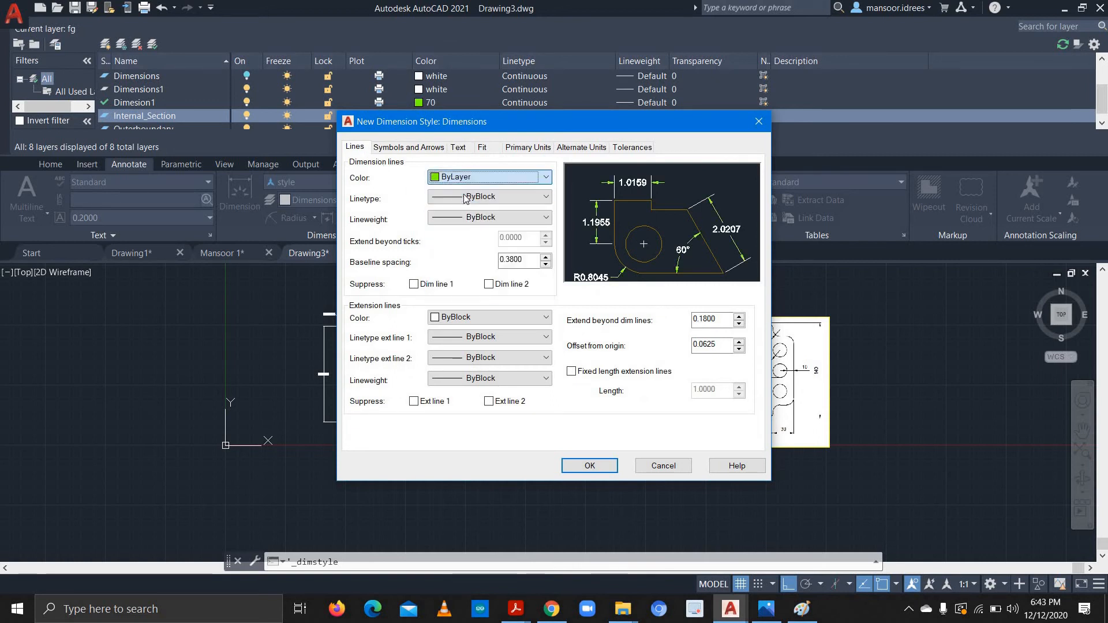
left_click(471, 179)
left_click(464, 195)
left_click(396, 152)
left_click(363, 149)
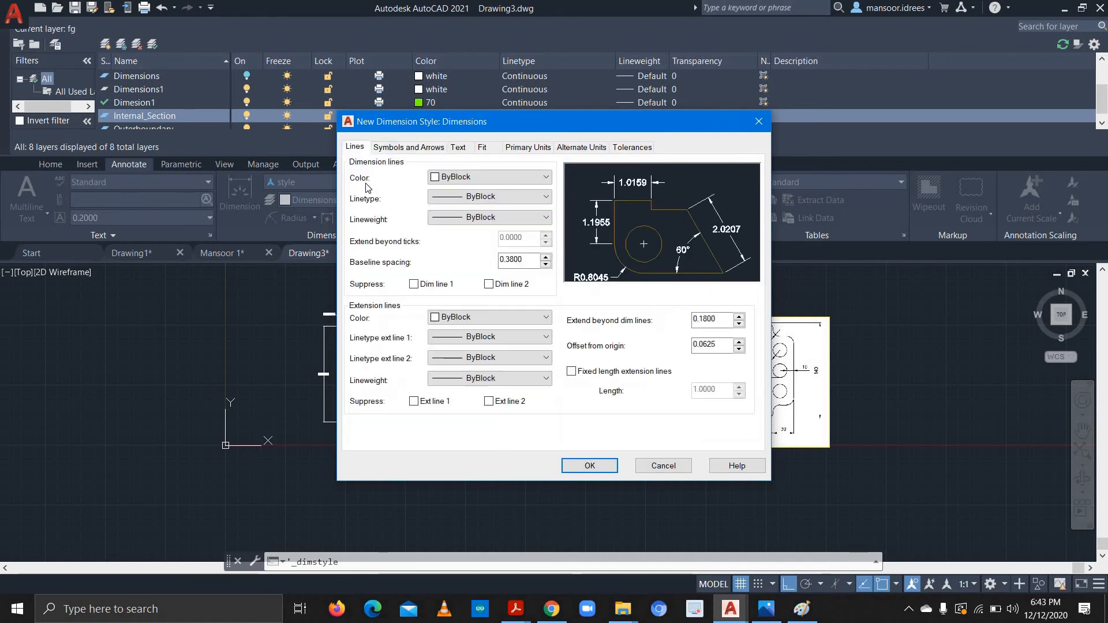
- Try arrow sizes of 20, 5 and 1 for the Dimensions style and settle on 0.4
left_click(423, 147)
double_click(381, 289)
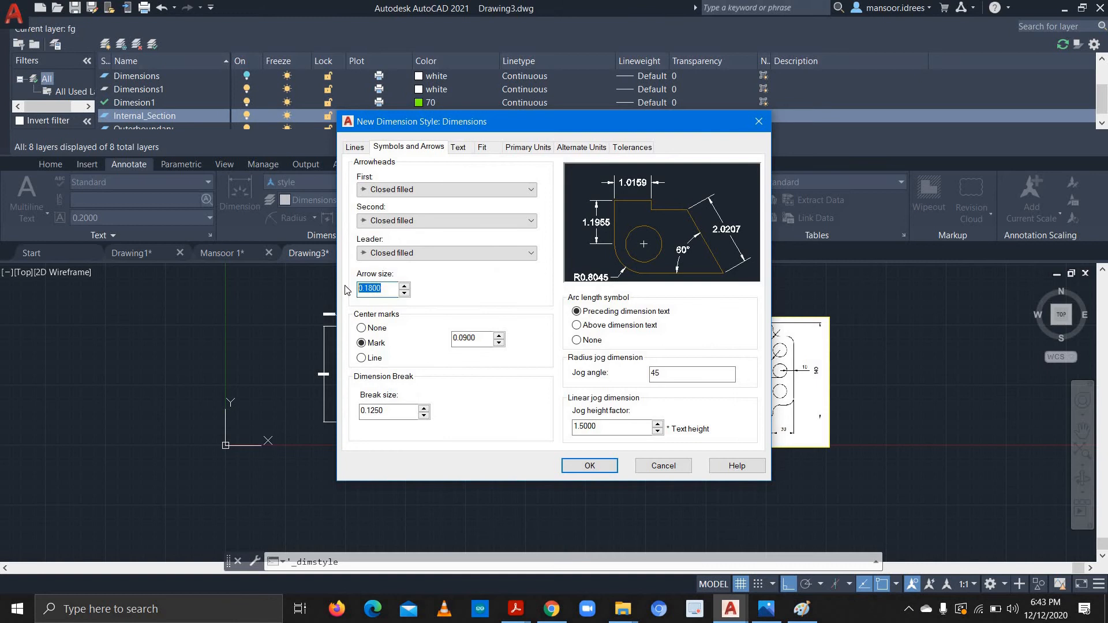
type("20")
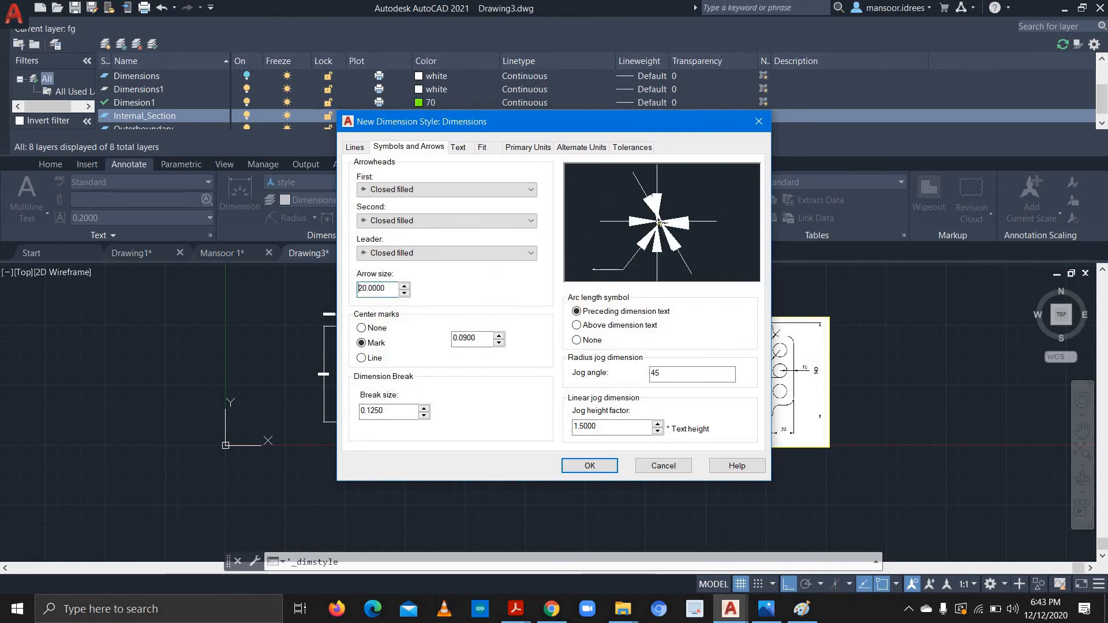
double_click(372, 288)
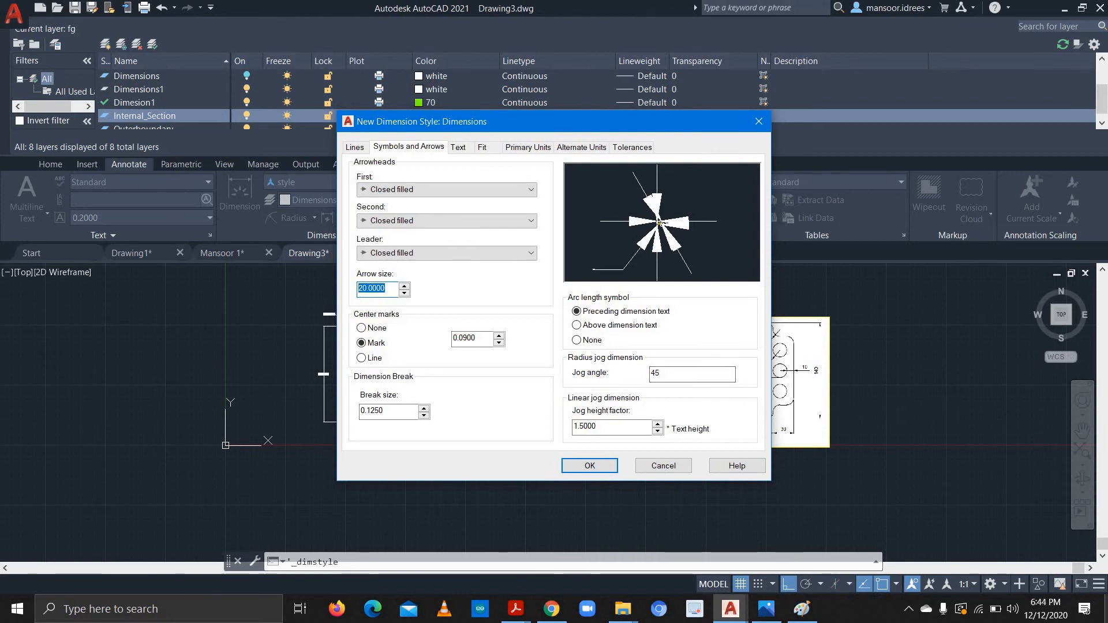
type("5")
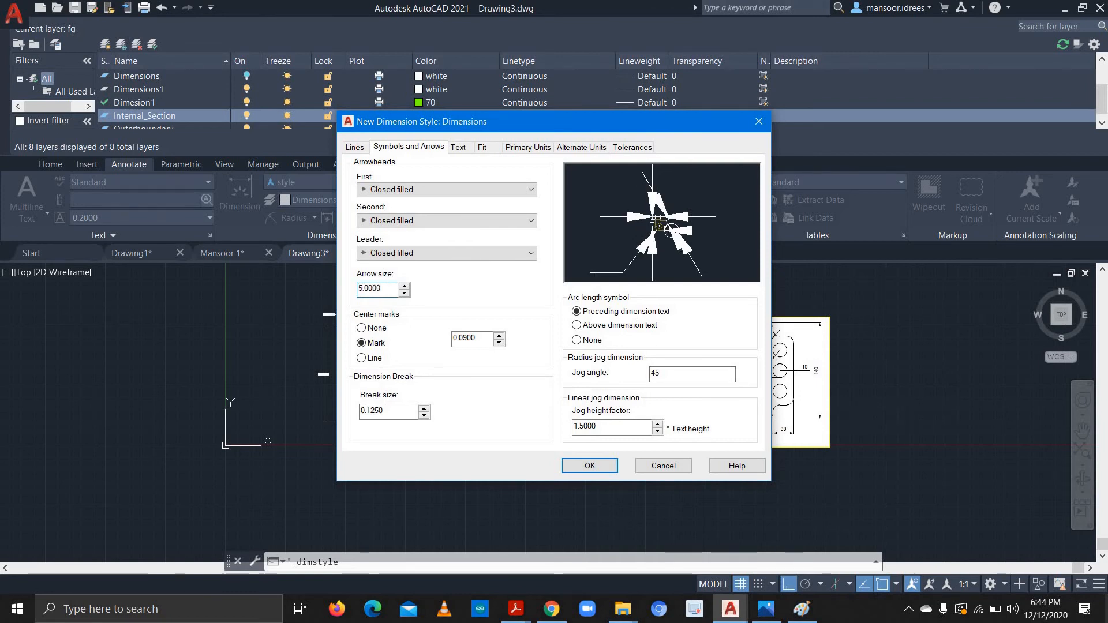
double_click(357, 288)
type("1")
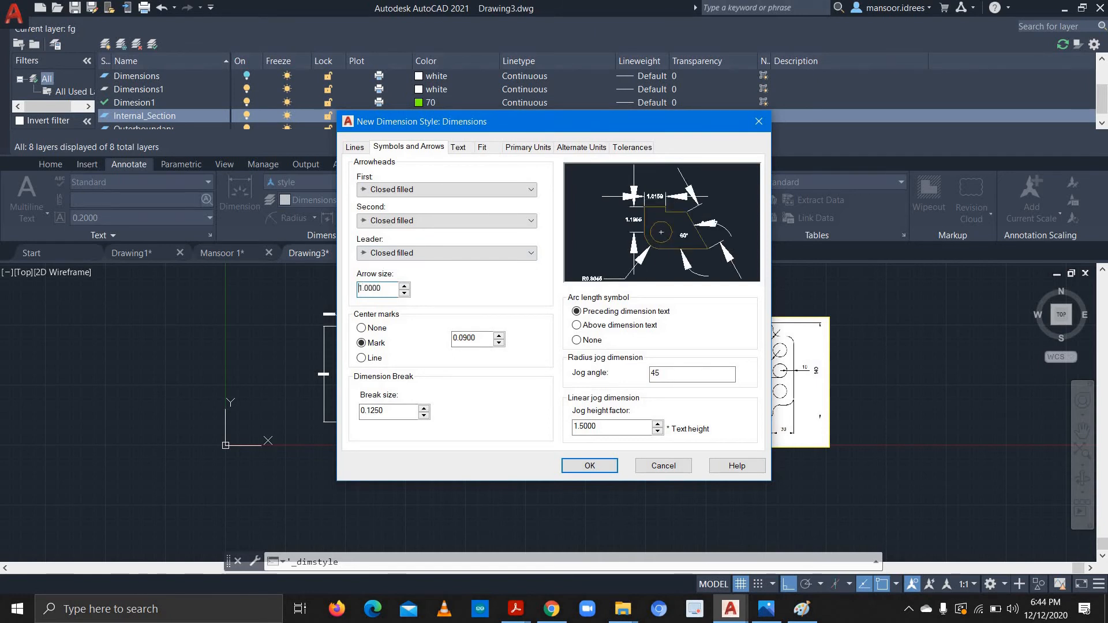
double_click(353, 287)
type("0.4")
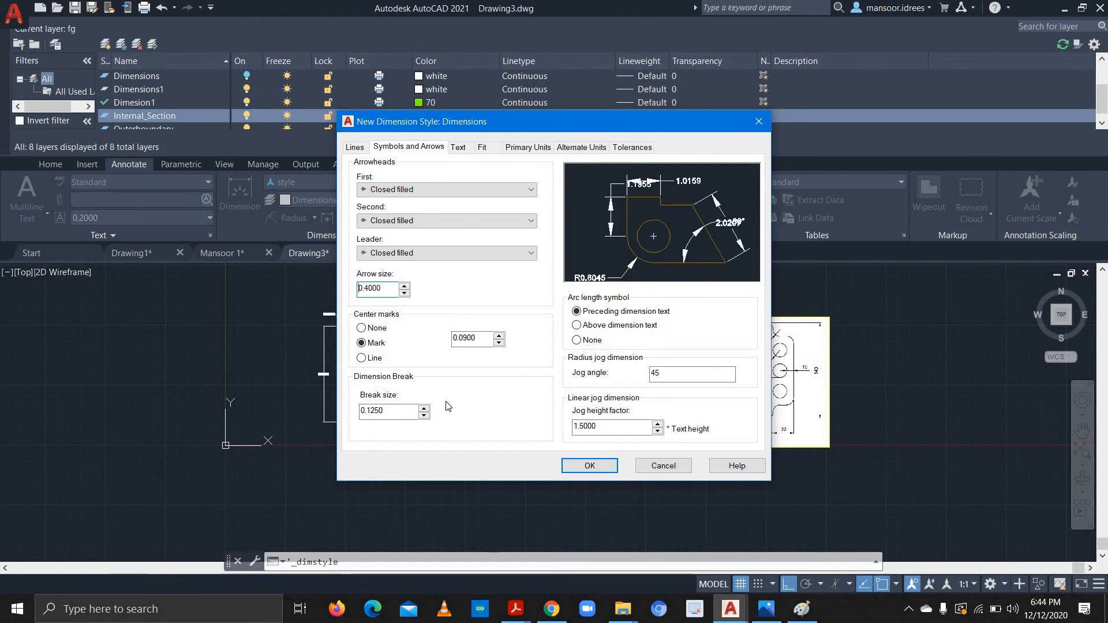
- Try a dimension text height of 5 and settle on 3 for the Dimensions style
left_click(458, 147)
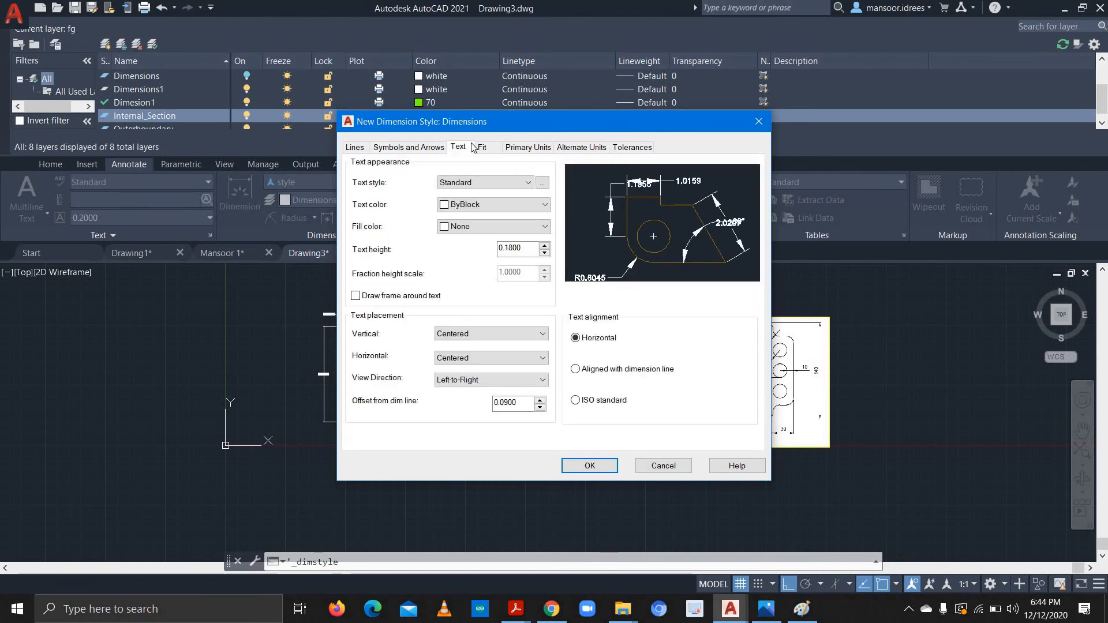
left_click(547, 247)
left_click(546, 247)
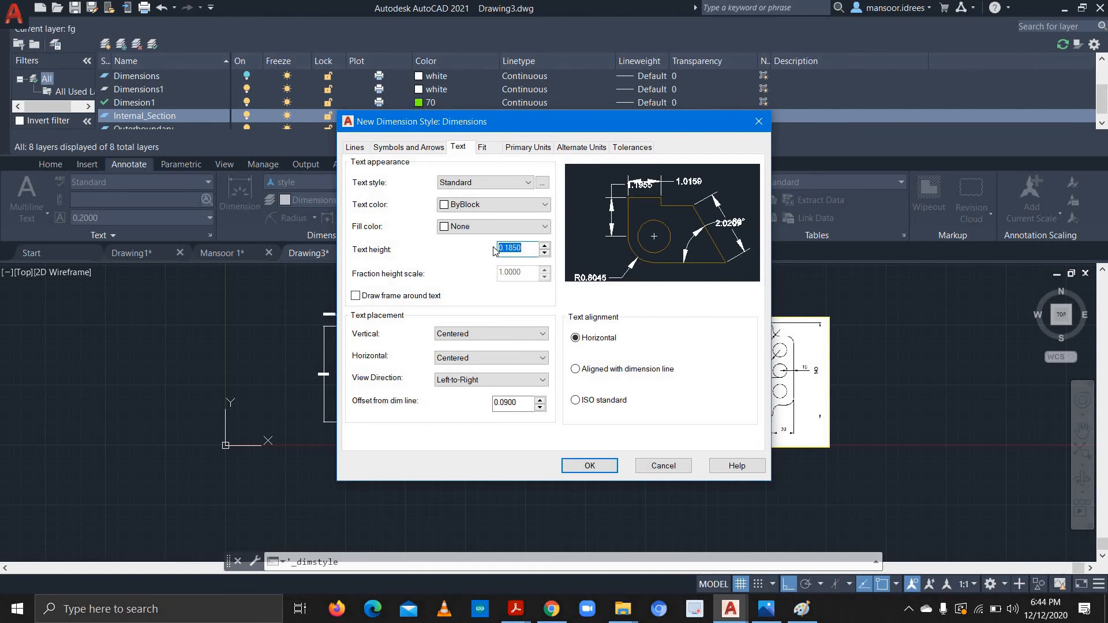
type("5")
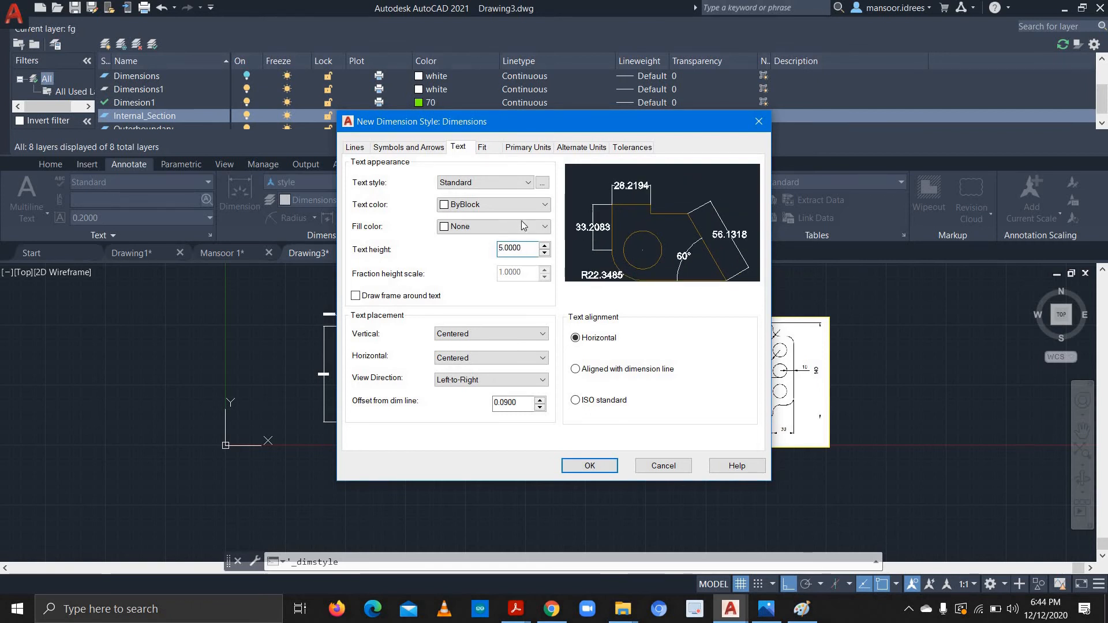
left_click_drag(527, 249, 499, 246)
type("3.0000")
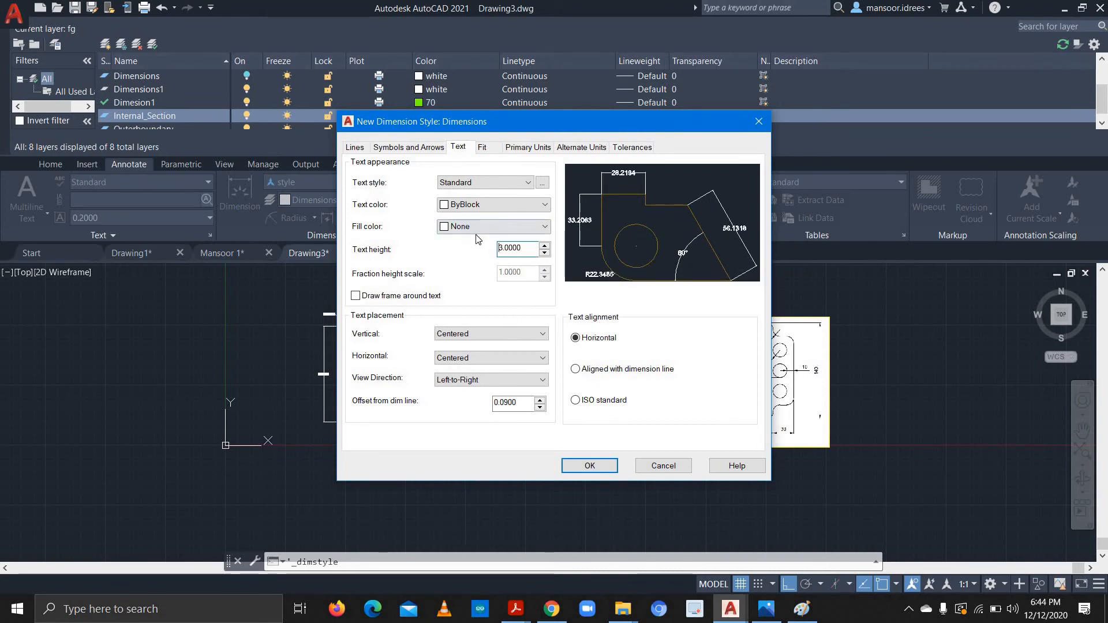
- Review the style's vertical text placement, fit, unit and tolerance settings, and save the new Dimensions style
left_click(485, 332)
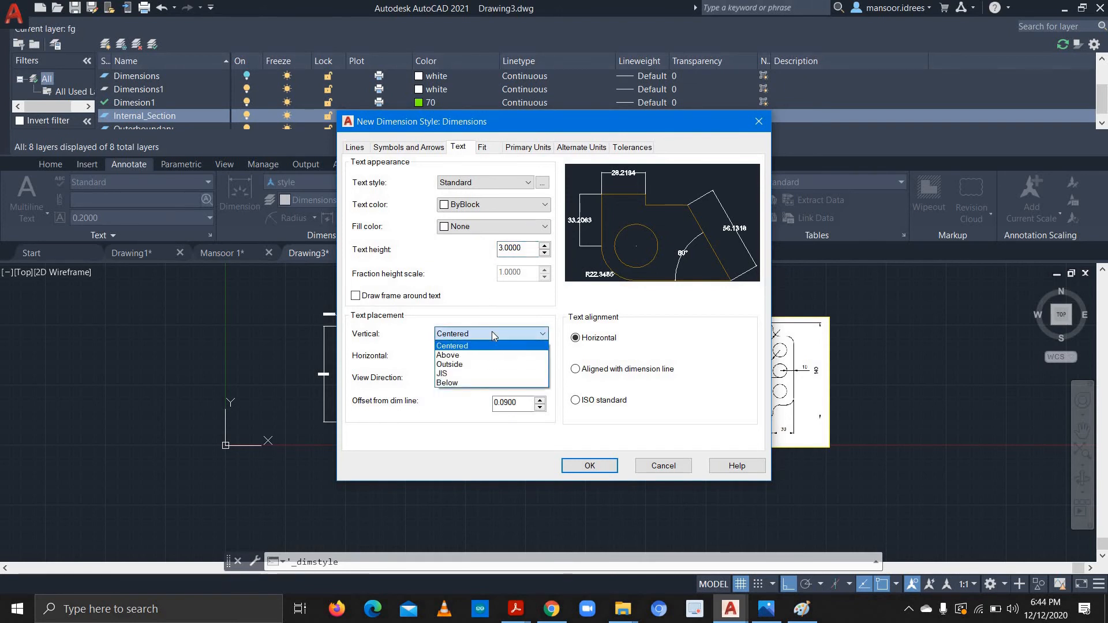
left_click(491, 333)
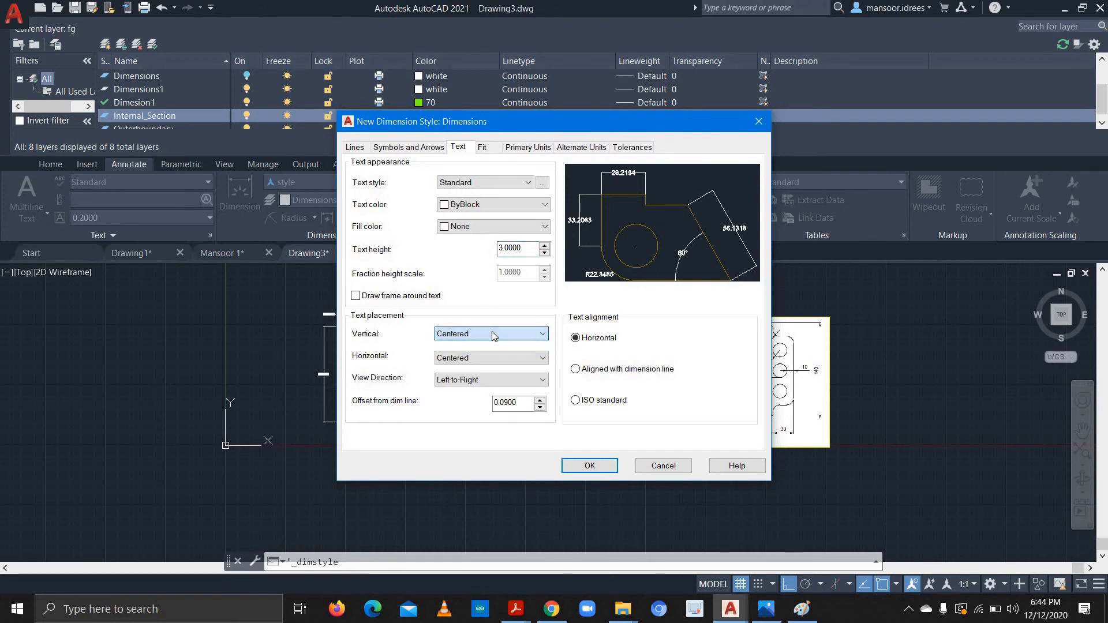
left_click(483, 149)
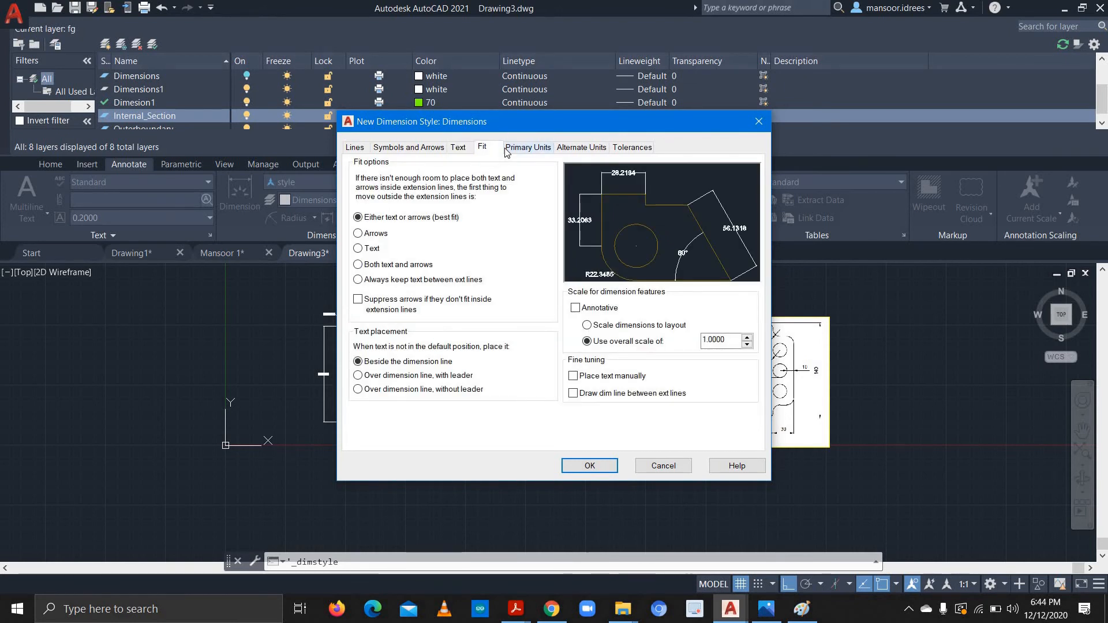
left_click(537, 149)
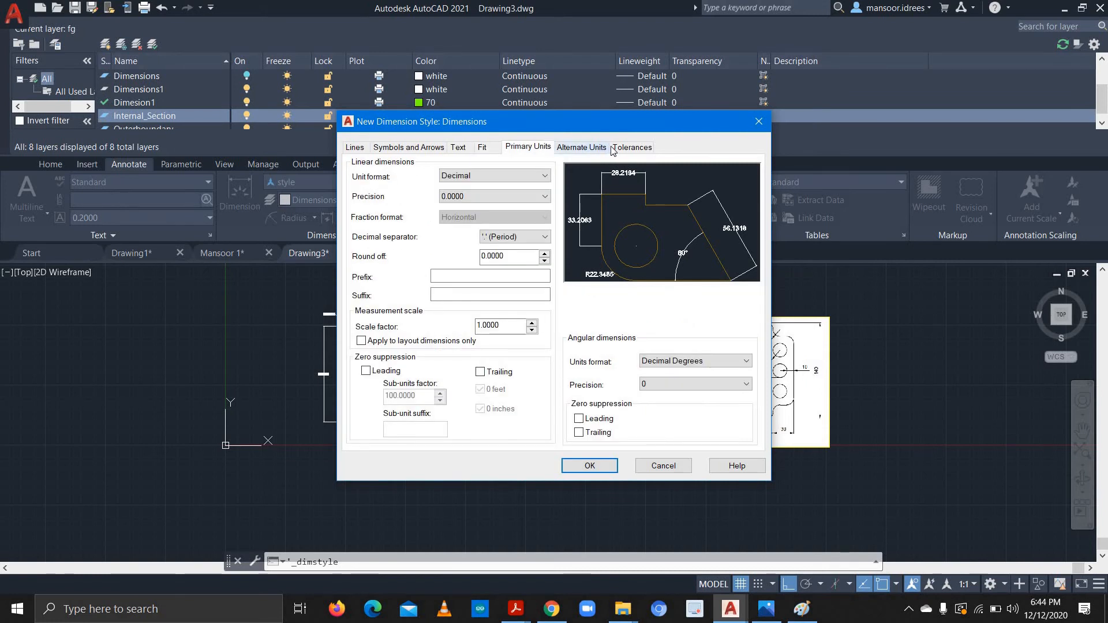
left_click(604, 149)
left_click(629, 148)
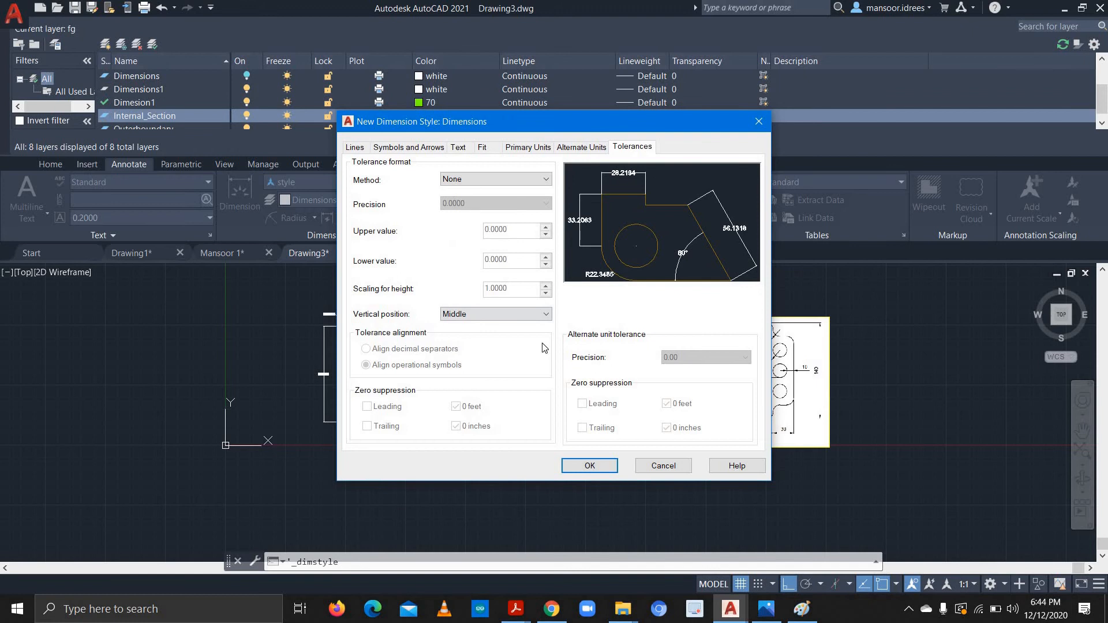
left_click(591, 465)
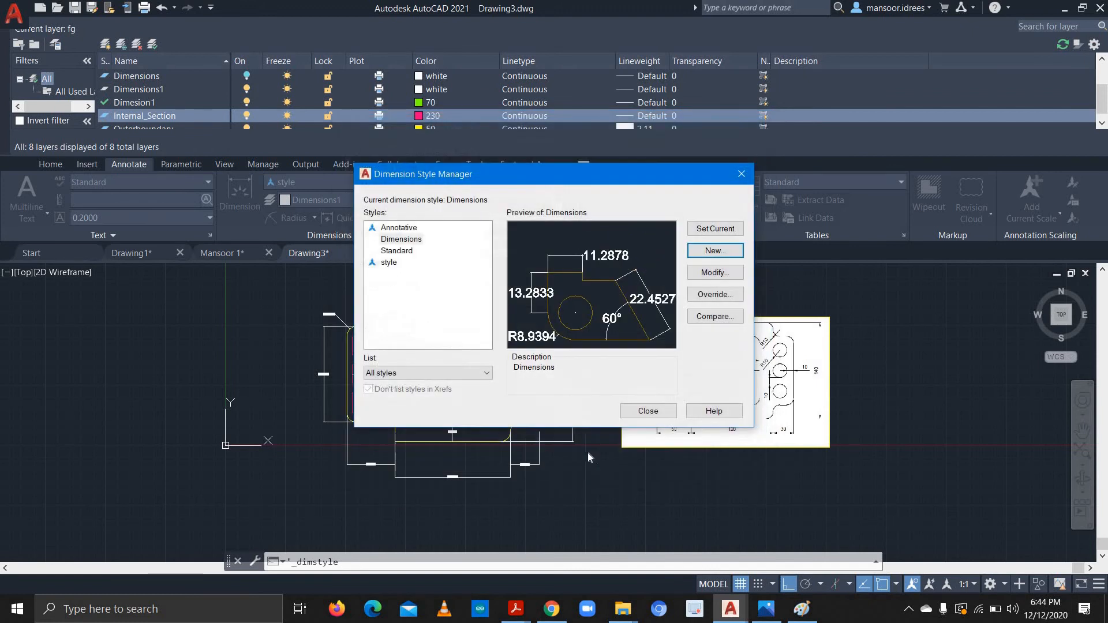
- Accept the Dimensions style's override settings without editing them and close the Dimension Style Manager
left_click(400, 244)
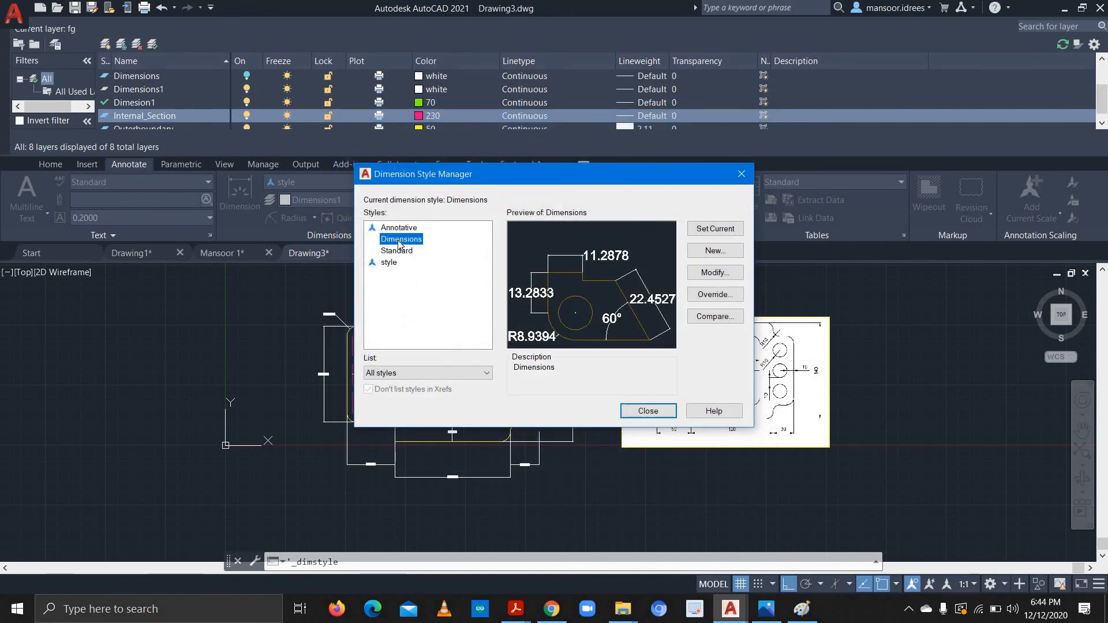
left_click(714, 296)
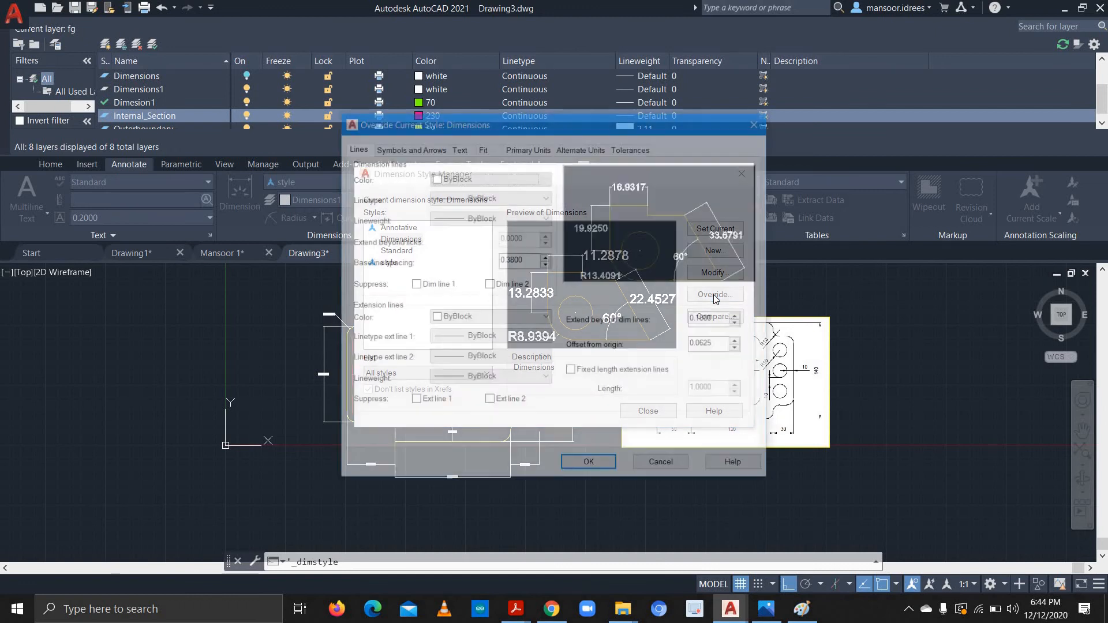
left_click(589, 466)
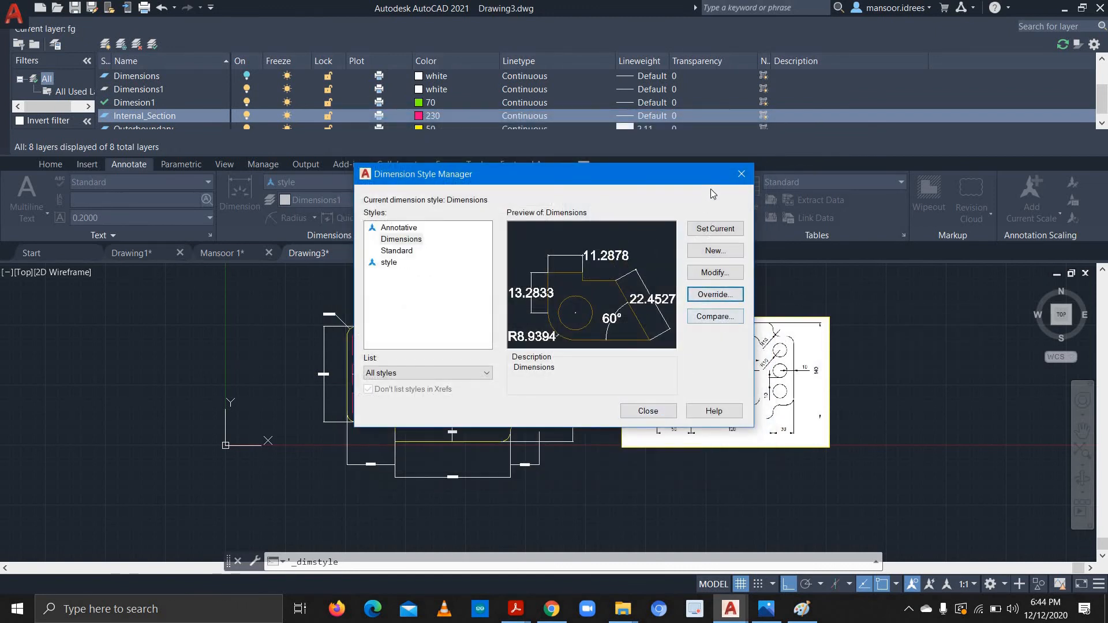
left_click(649, 411)
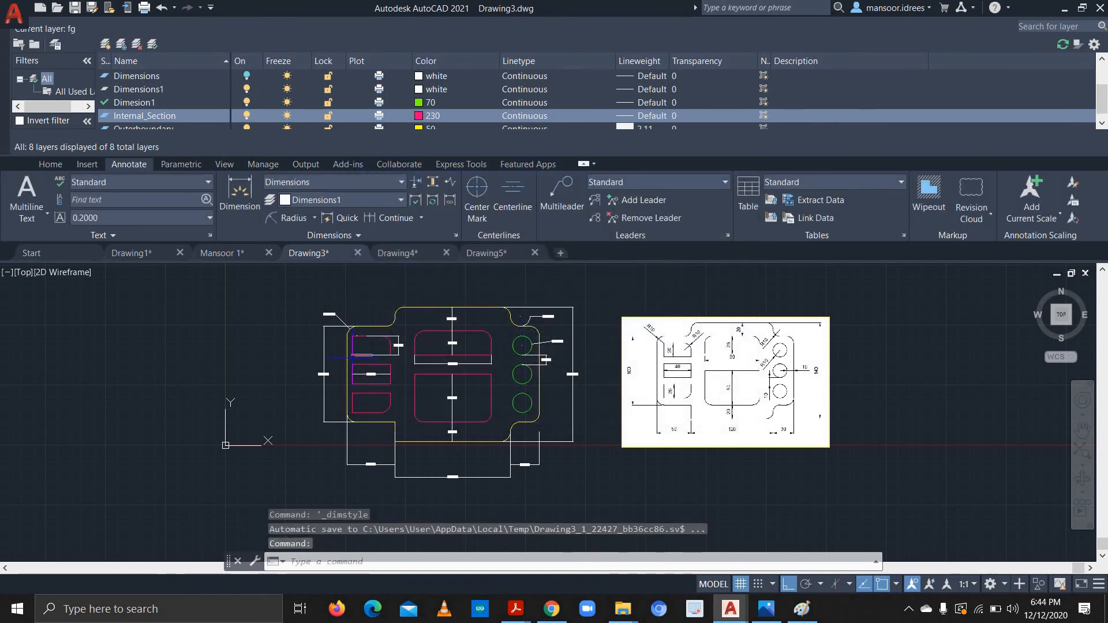
double_click(337, 312)
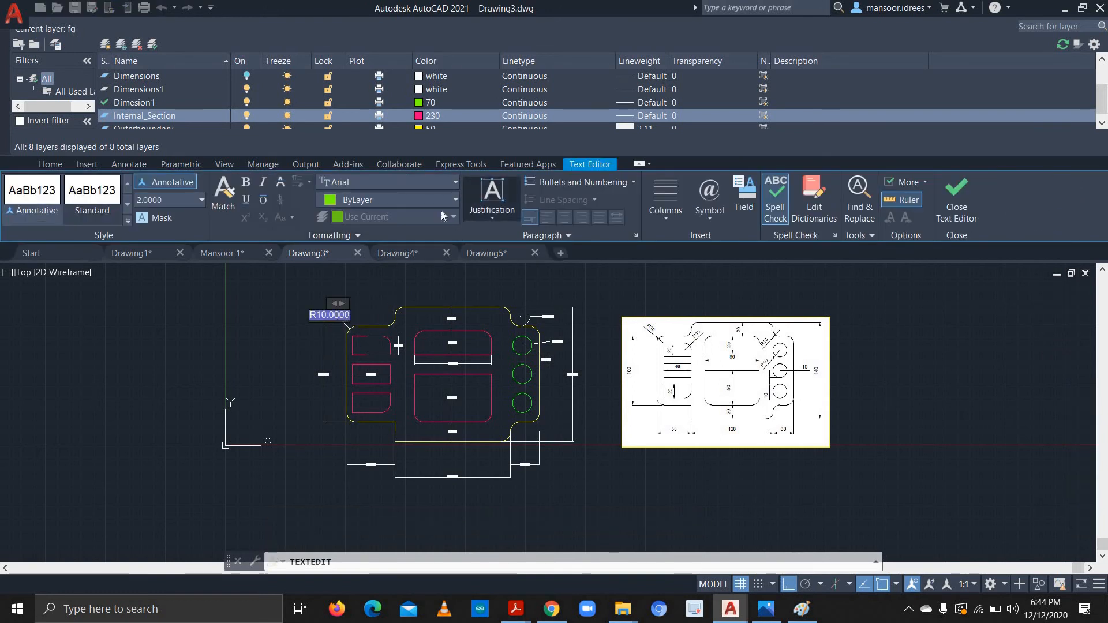
key("Escape")
key("Escape")
key("Escape")
key("Escape")
key("Escape")
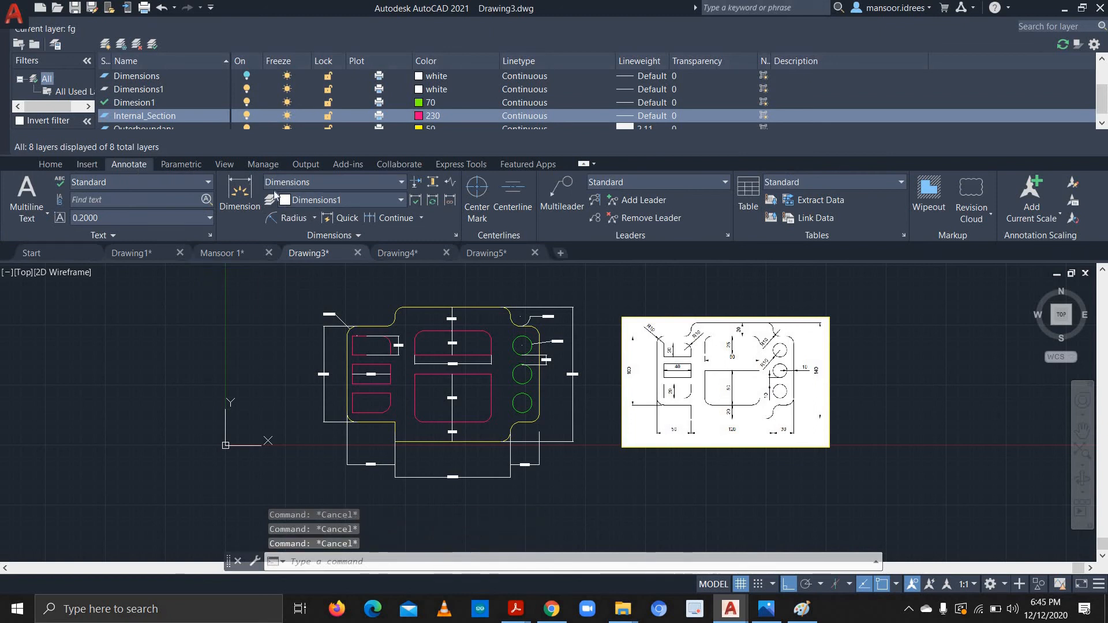
- Apply the Dimensions style to the radius dimension at the plate's upper-left corner
left_click(432, 200)
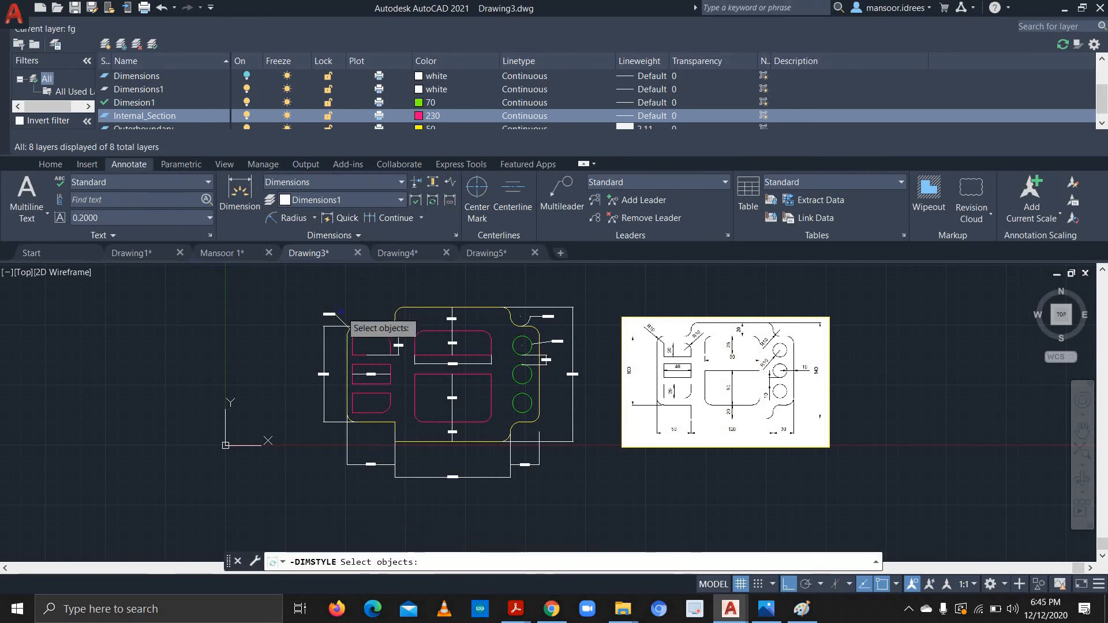
left_click(351, 327)
key("Return")
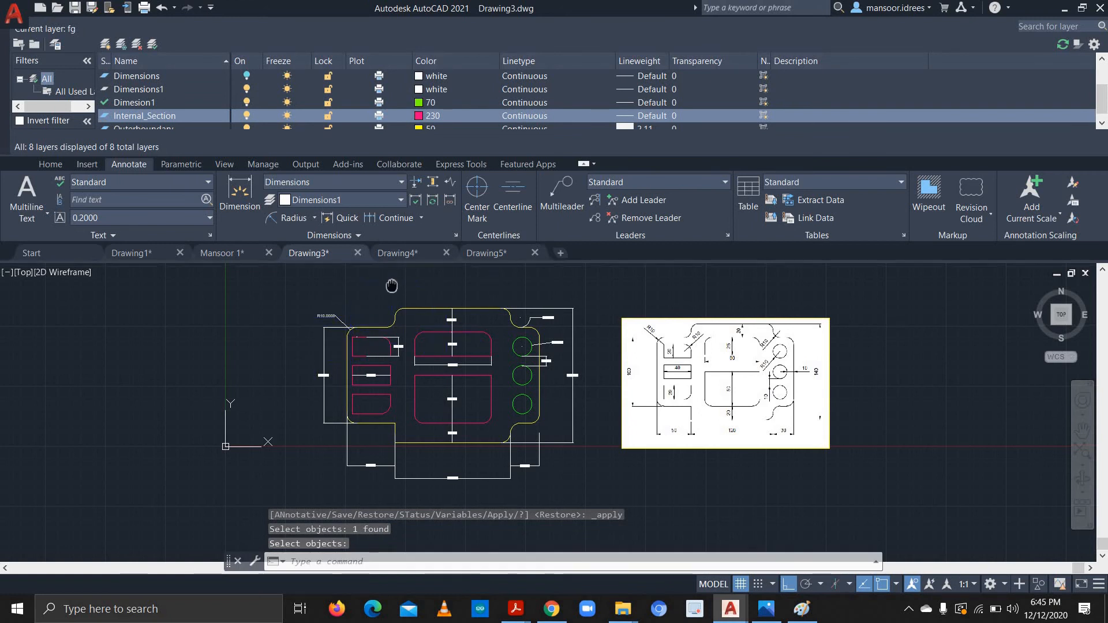
- Apply the Dimensions style to the vertical dimension along the plate's left side
middle_click_drag(376, 298, 374, 319)
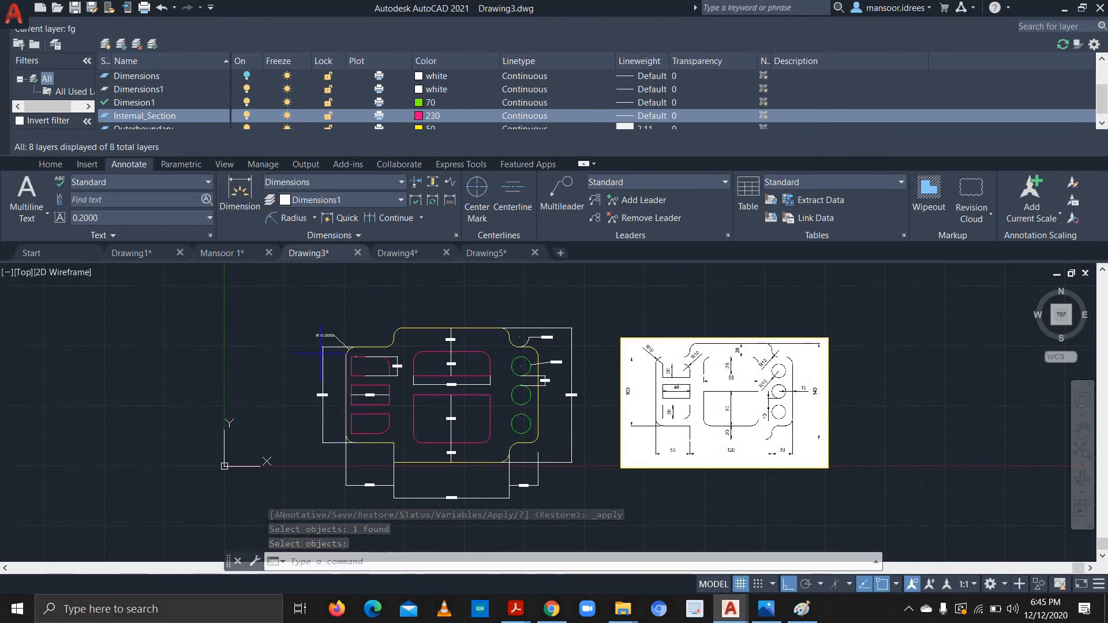
left_click(326, 345)
left_click(330, 347)
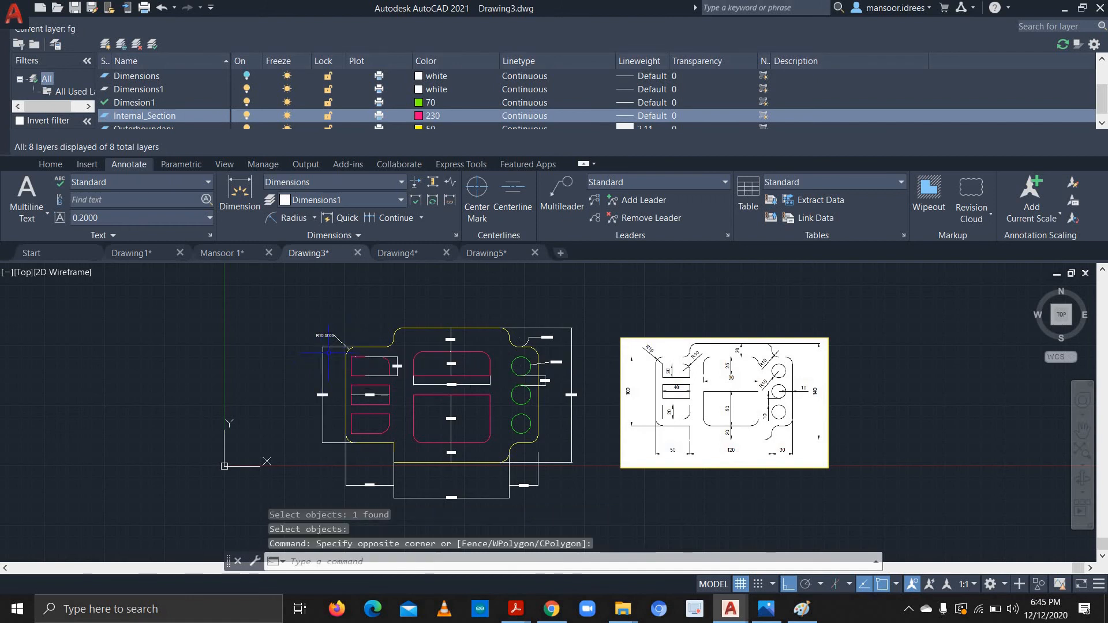
left_click(432, 201)
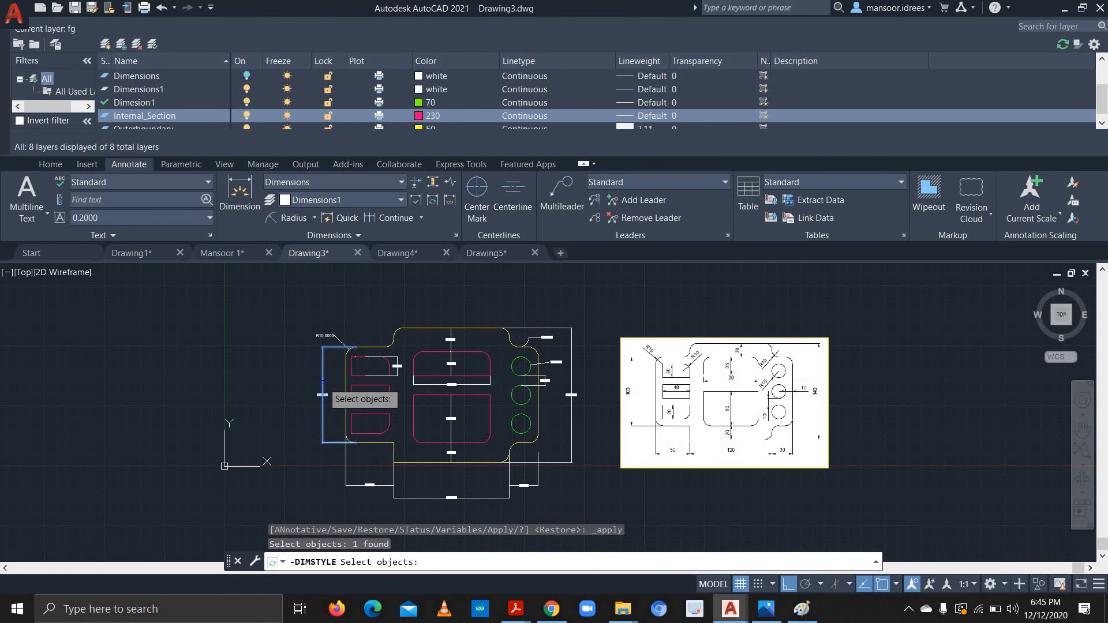
key("Return")
- Apply the Dimensions style to all the remaining dimensions by selecting the whole plate, and inspect the updated dimensions near the circles
mouse_move(410, 304)
left_mouse_down()
mouse_move(333, 521)
mouse_move(502, 502)
mouse_move(600, 288)
mouse_move(439, 276)
left_mouse_up()
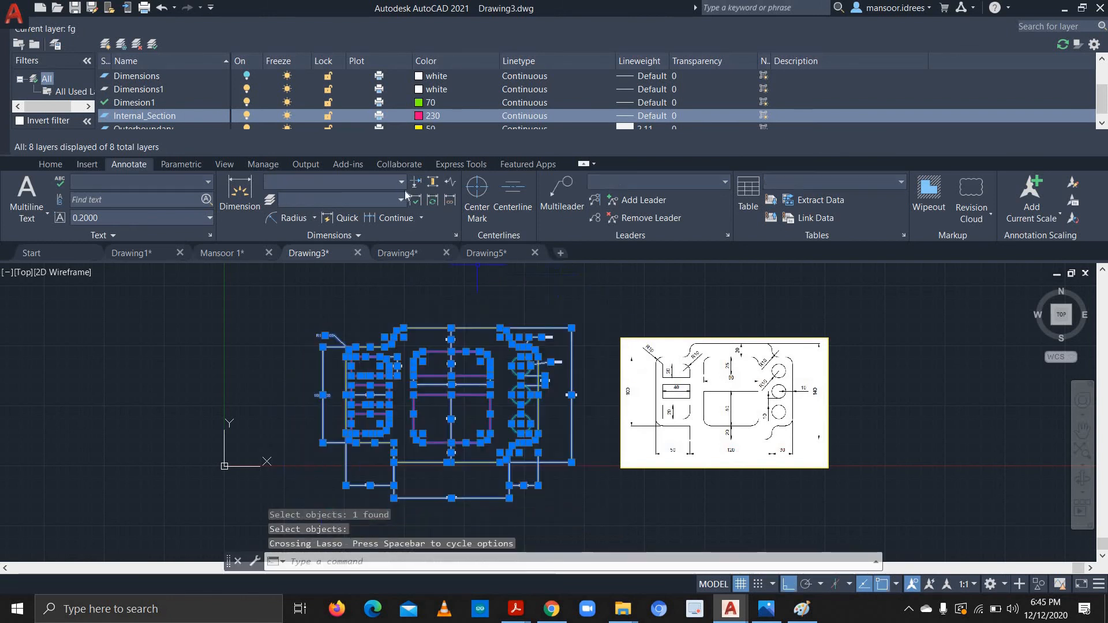
left_click(436, 197)
mouse_move(472, 298)
left_mouse_down()
mouse_move(260, 329)
mouse_move(539, 462)
mouse_move(551, 271)
mouse_move(543, 276)
left_mouse_up()
key("Return")
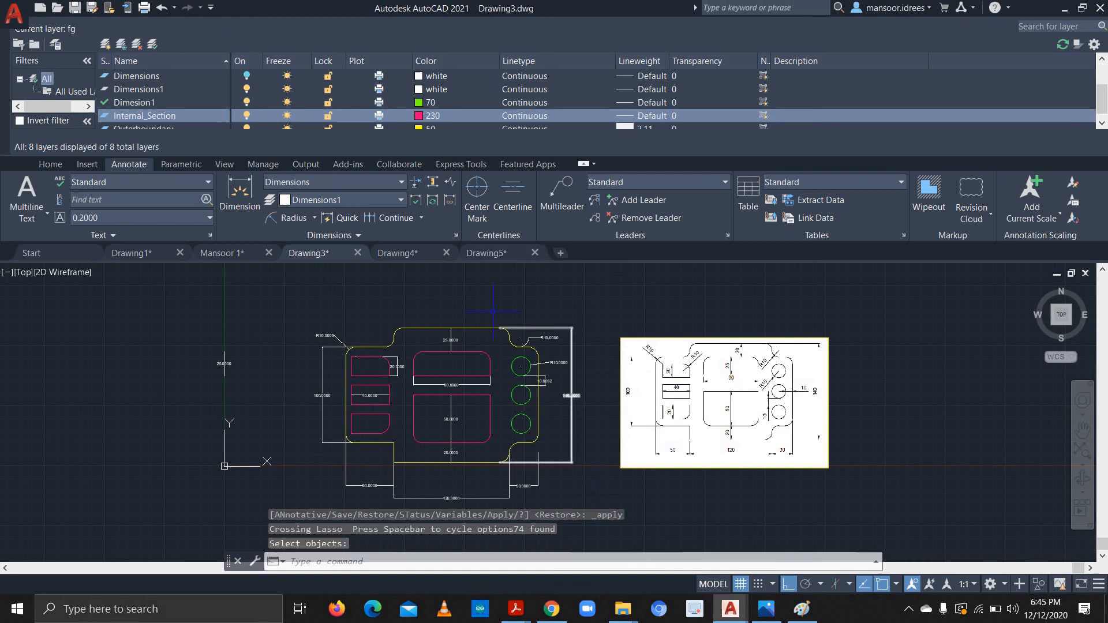
scroll(507, 385, "up", 4)
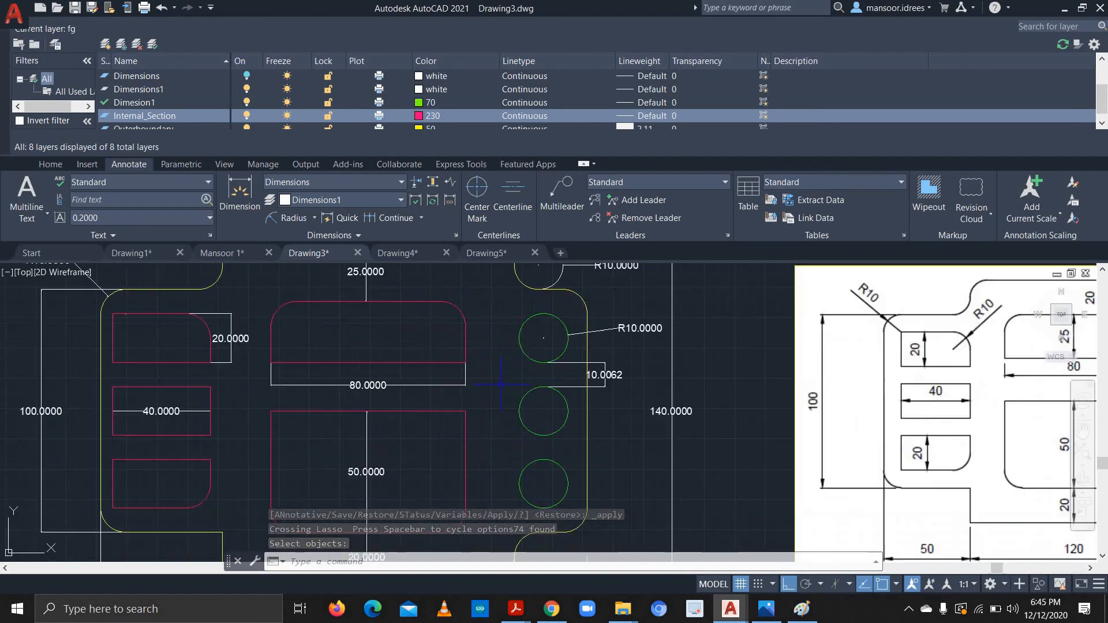
scroll(617, 417, "up", 2)
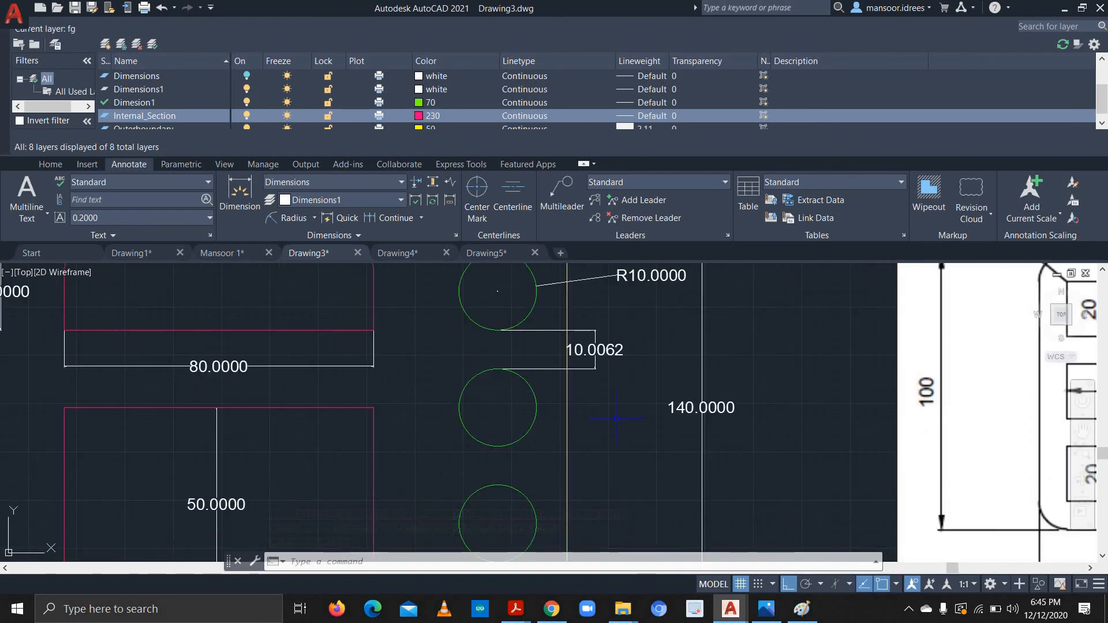
scroll(430, 395, "up", 4)
scroll(260, 358, "down", 7)
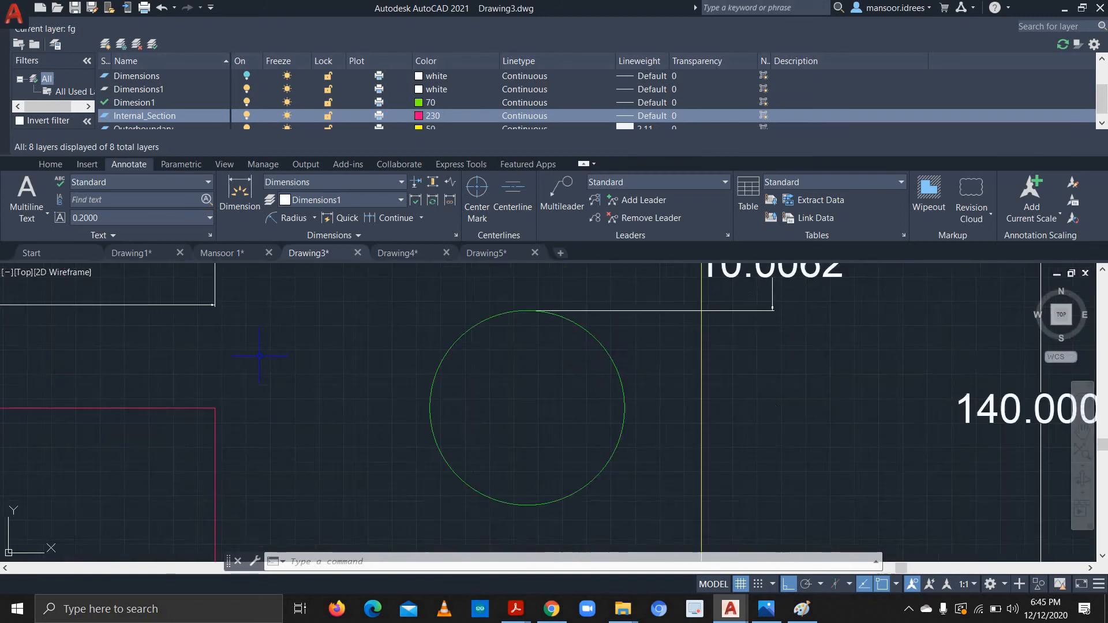
- Modify the Dimensions style to use an arrow size of 3 and close the Dimension Style Manager
scroll(261, 357, "down", 2)
left_click(456, 236)
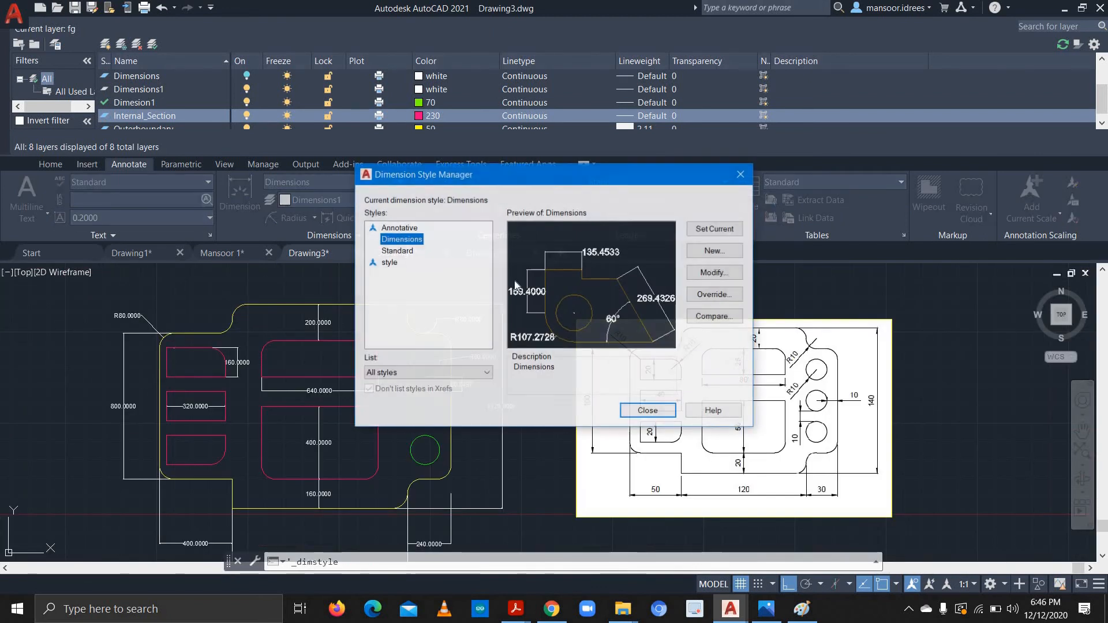
left_click(719, 275)
left_click(715, 273)
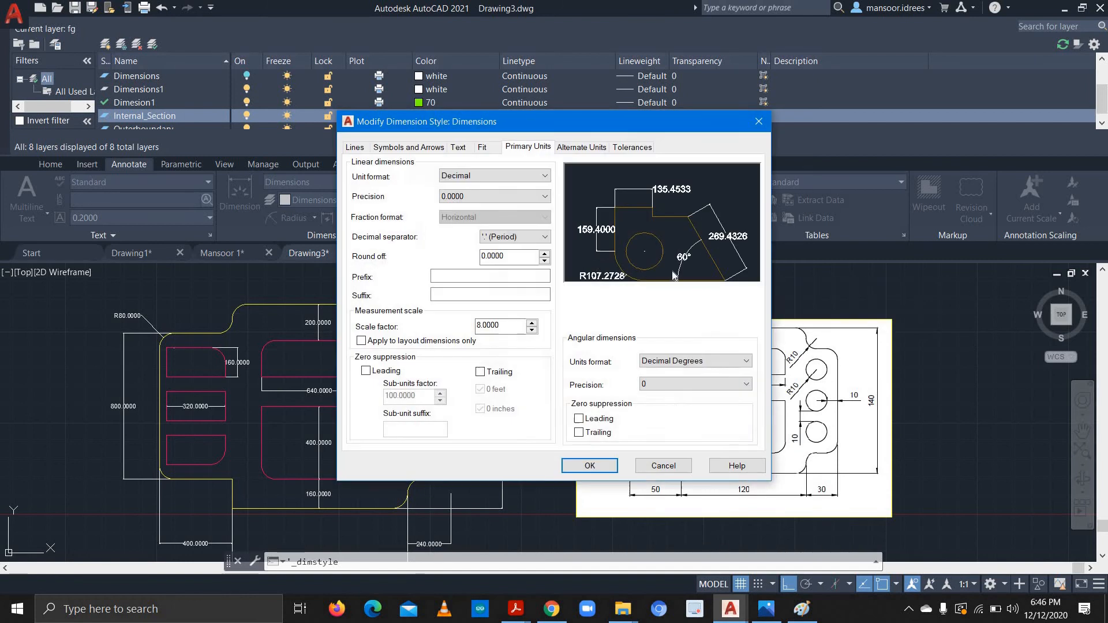
left_click(408, 147)
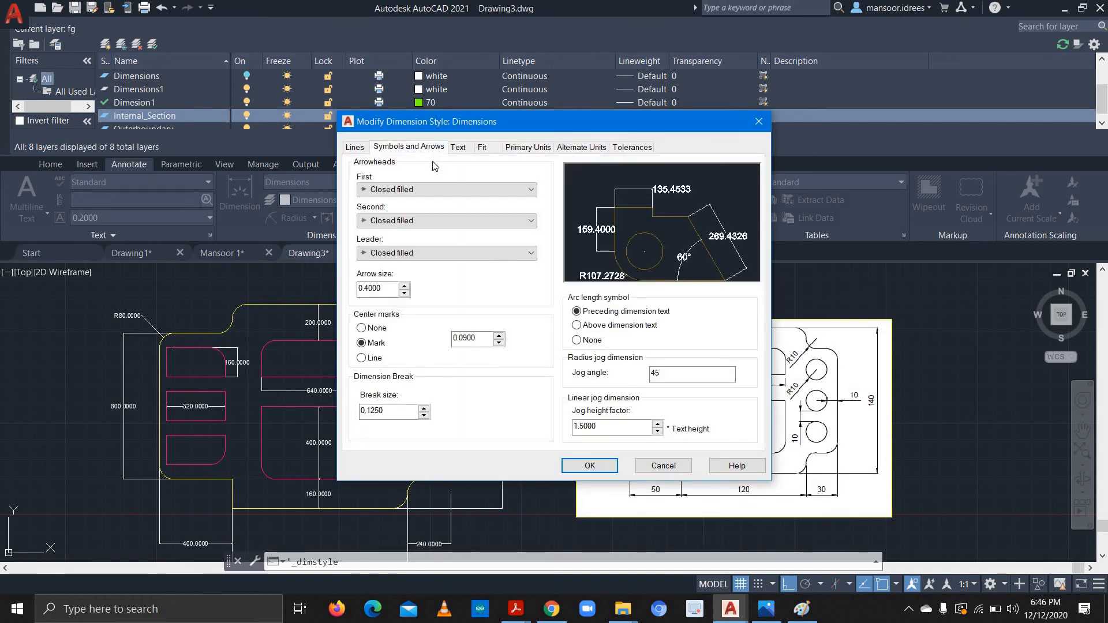
double_click(385, 289)
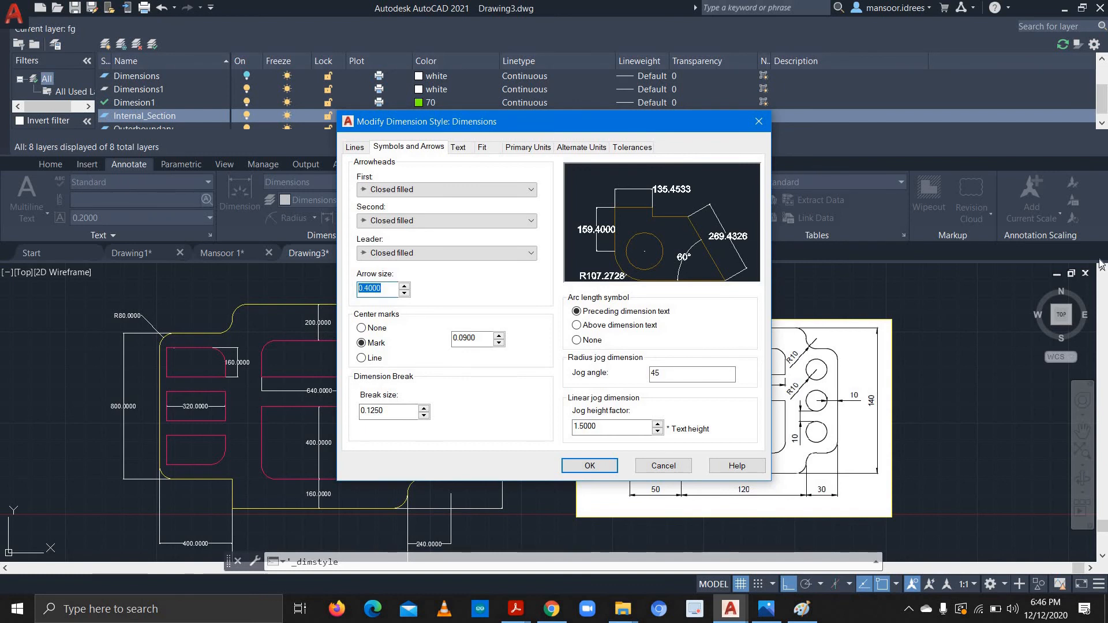
type("3")
left_click(578, 466)
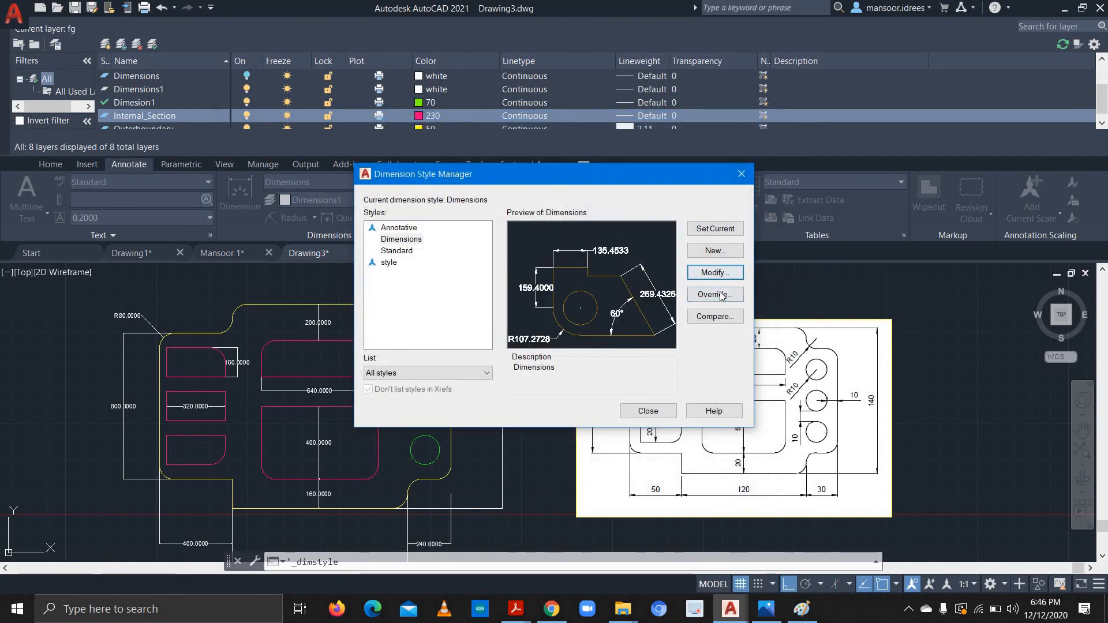
left_click(659, 411)
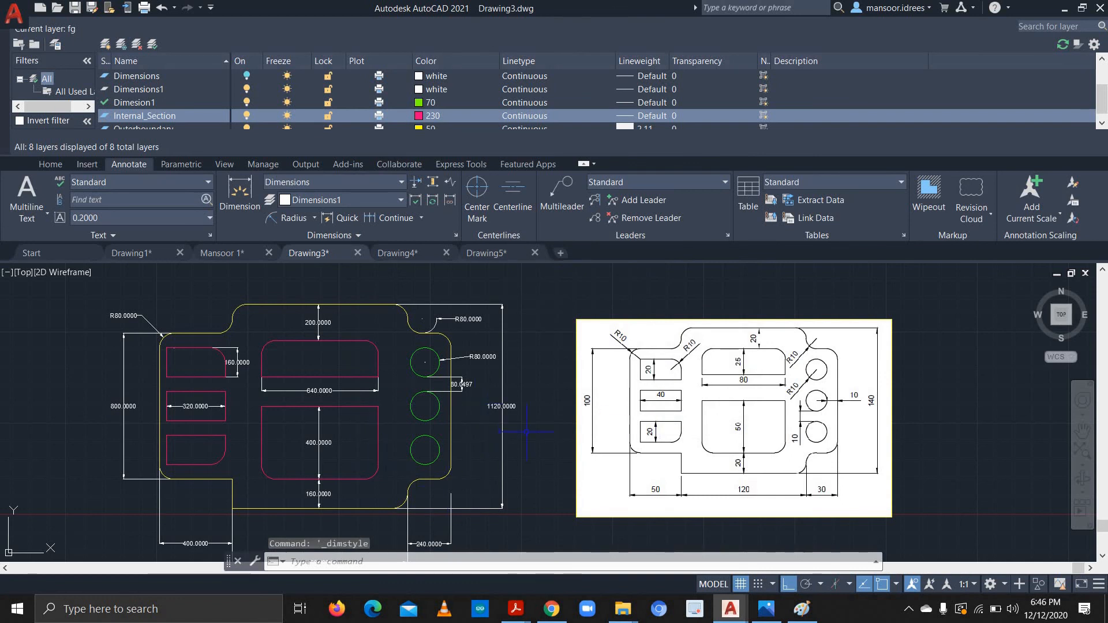
- Set the overall dimension scale (DIMSCALE) to 5
scroll(546, 437, "up", 1)
scroll(495, 414, "down", 1)
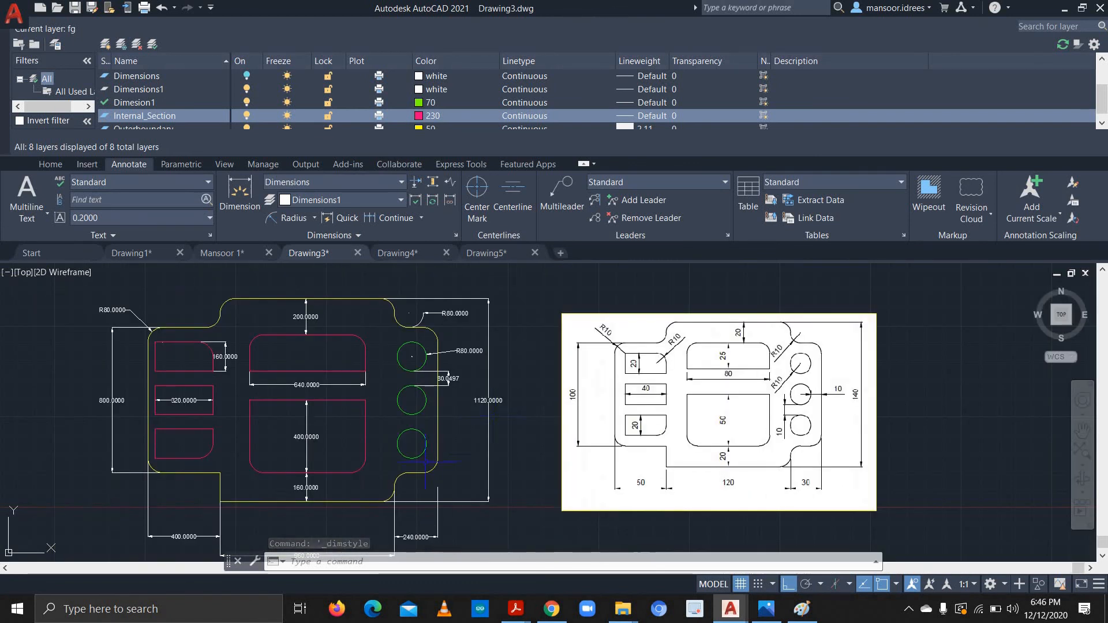
scroll(583, 433, "down", 2)
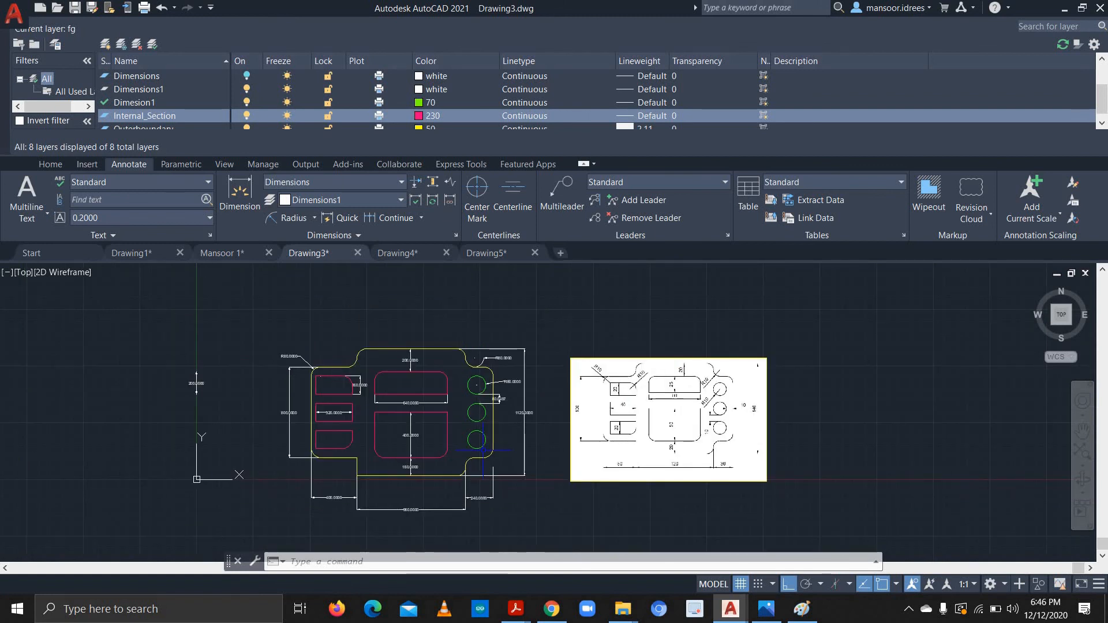
scroll(485, 450, "up", 2)
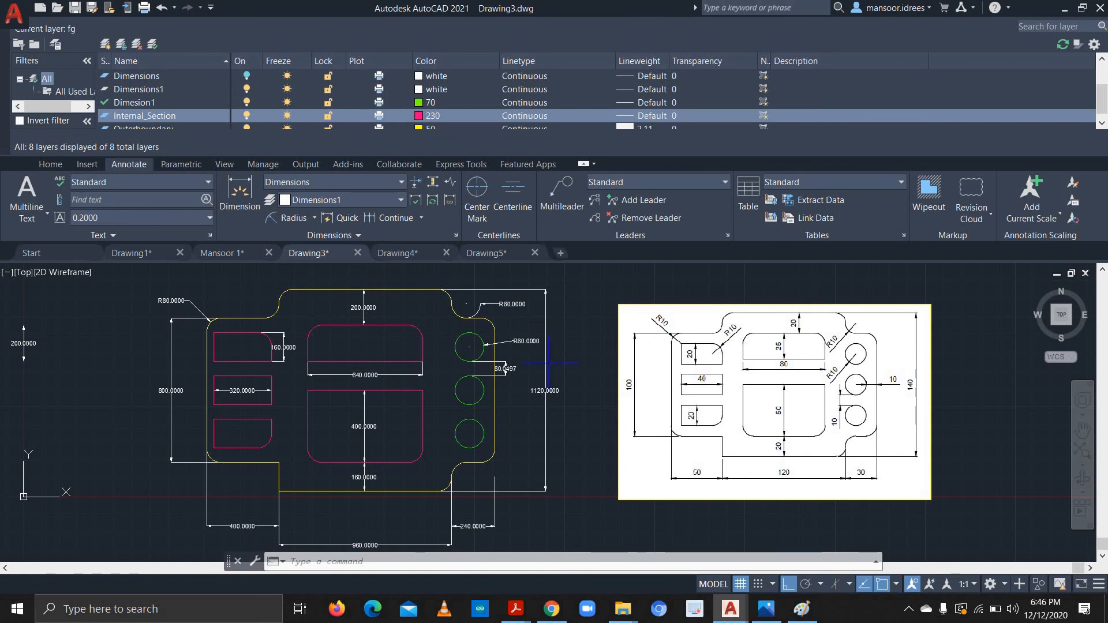
left_click(545, 366)
type("DIM")
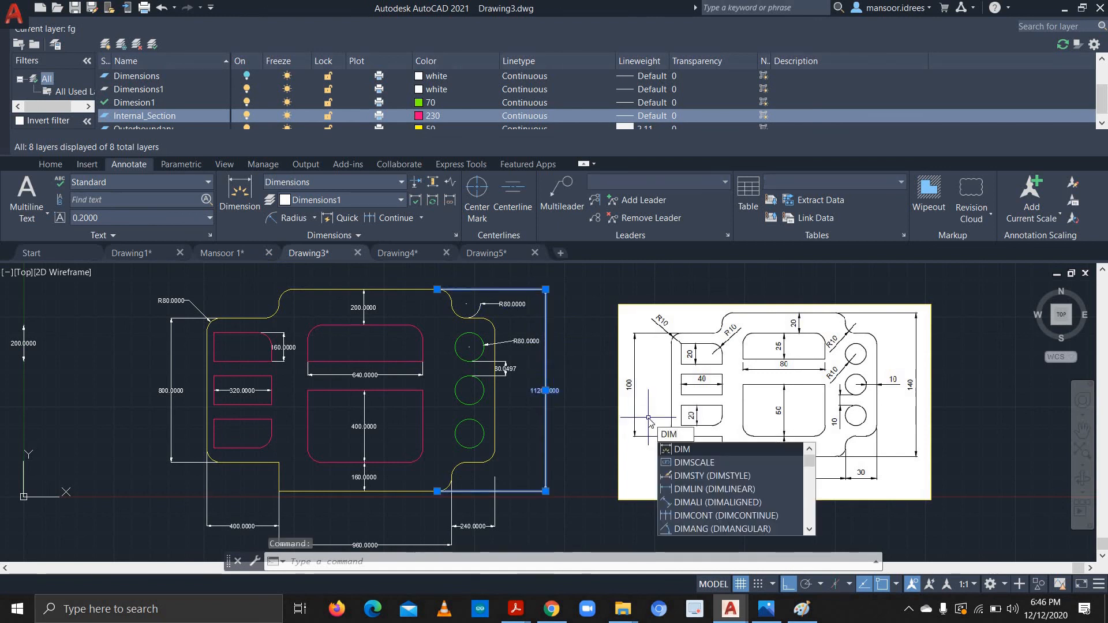
left_click(696, 459)
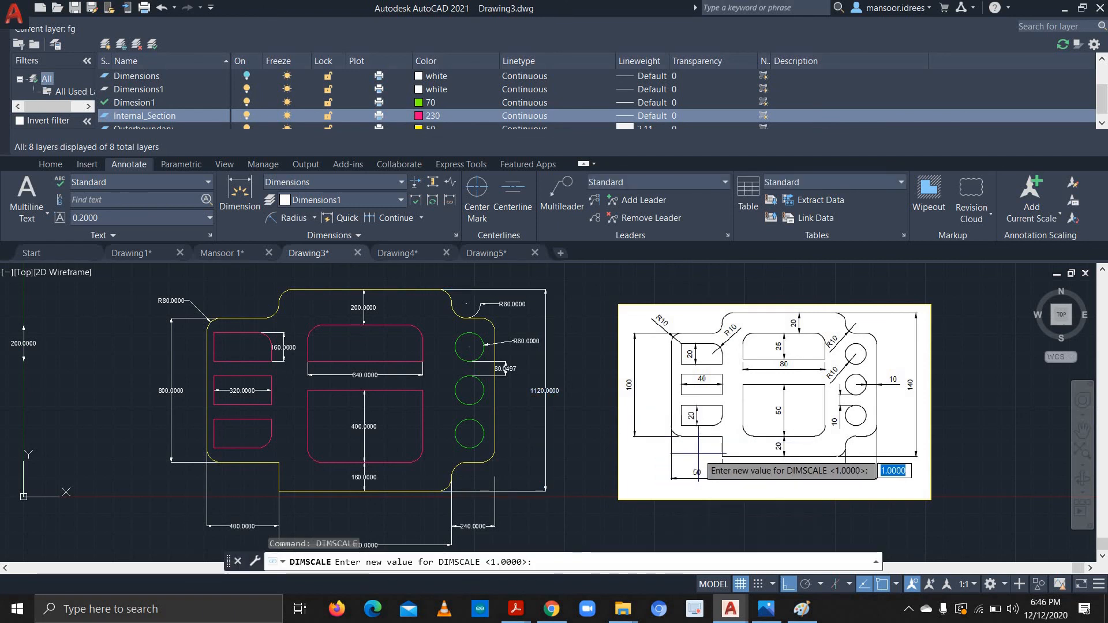
type("5")
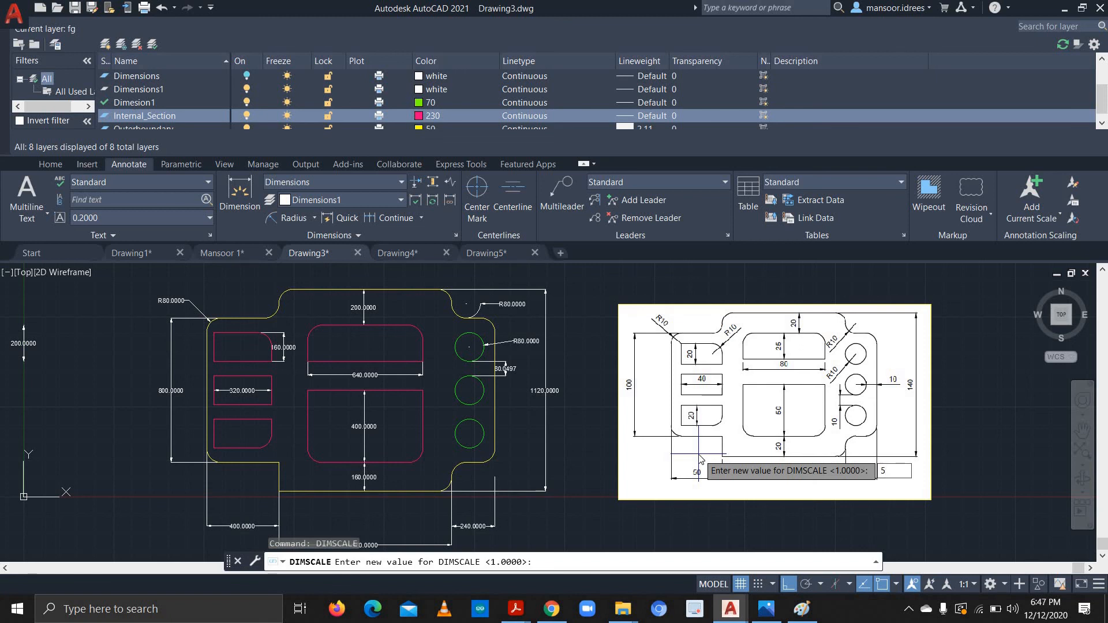
key("Return")
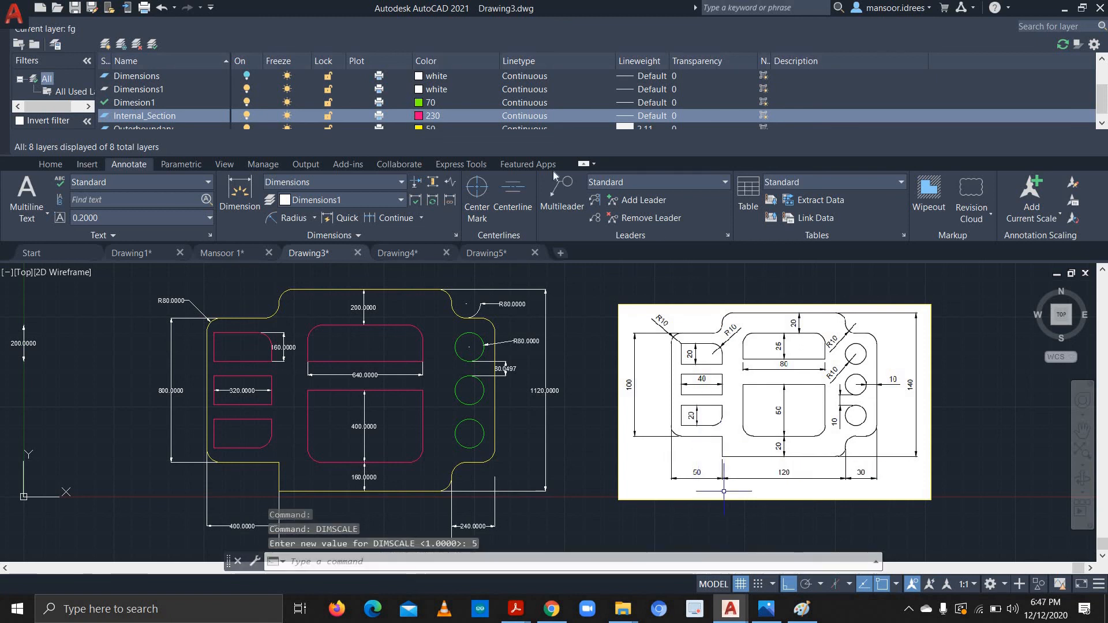
- Try updating the plate's right-hand overall height dimension to the current style with its new scale, and undo the update
left_click(434, 200)
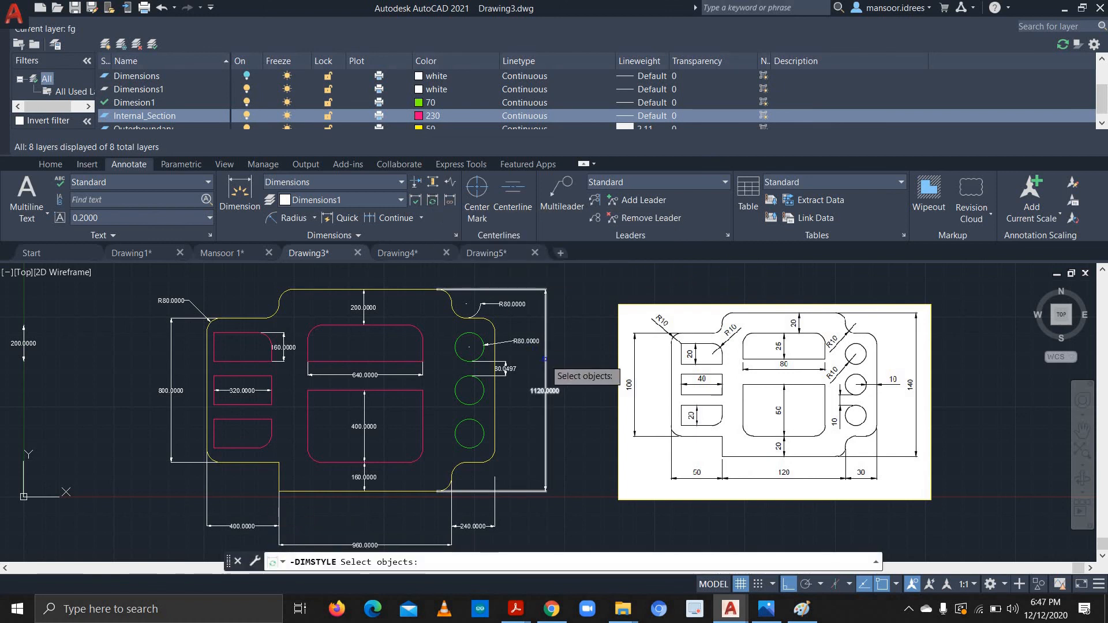
left_click(540, 357)
key("Return")
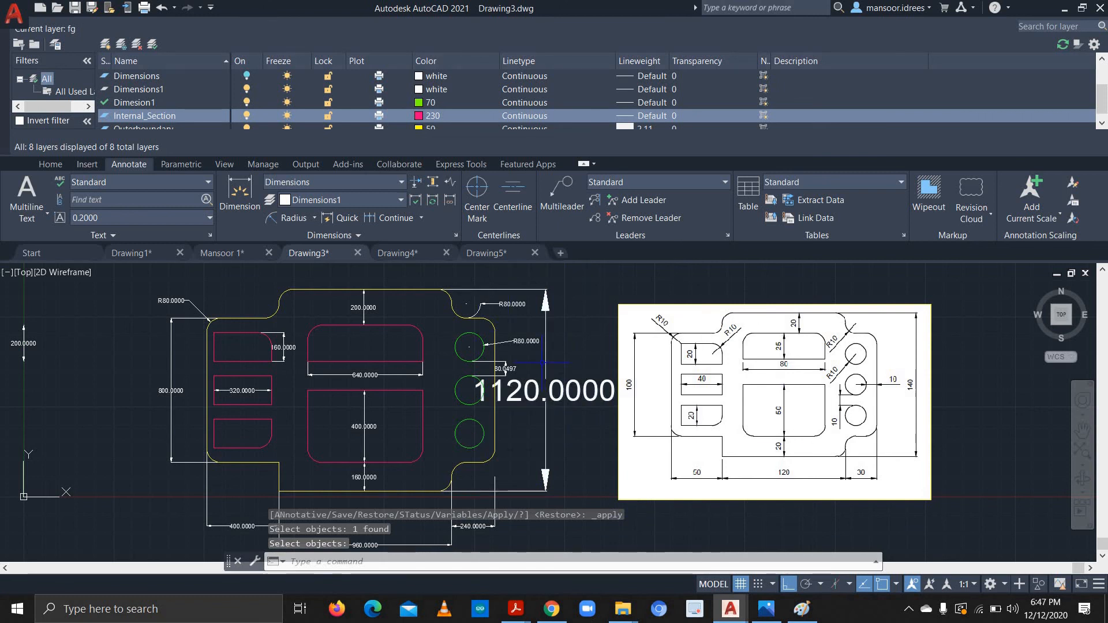
key("ctrl+z")
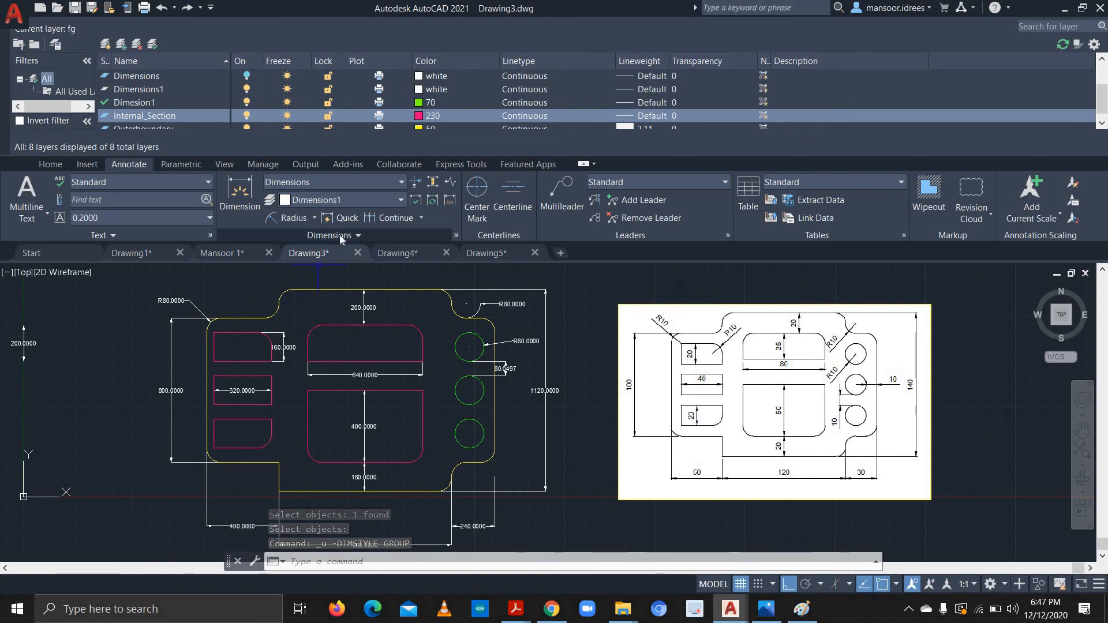
- Add the suffix mm to the linear dimensions of the base Dimensions style and inspect the updated dimensions on the plate
scroll(395, 361, "up", 2)
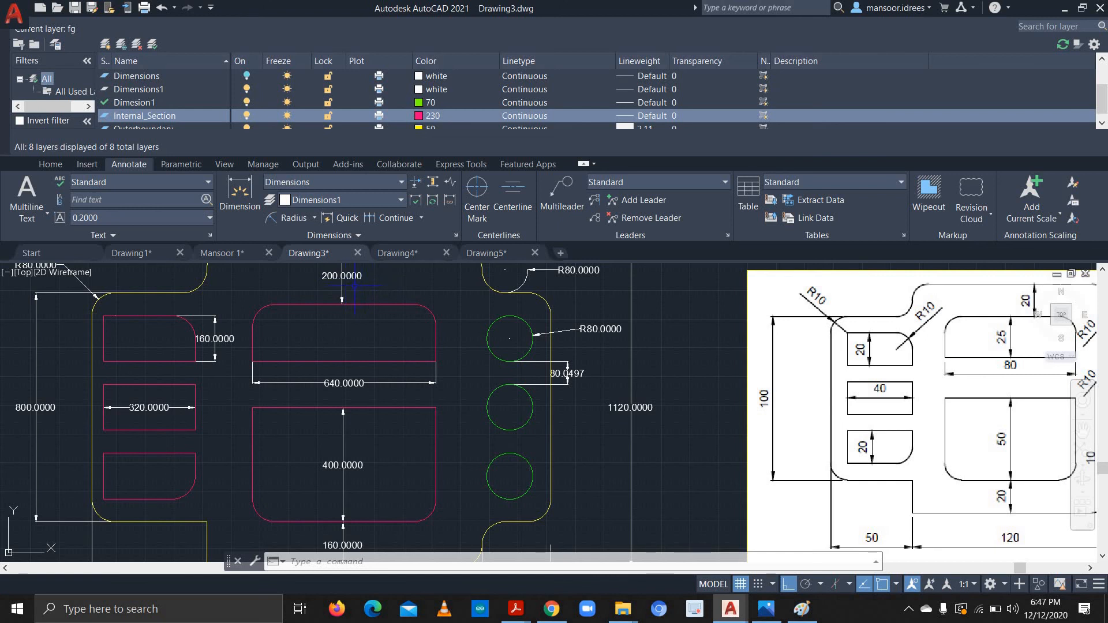
scroll(379, 339, "down", 2)
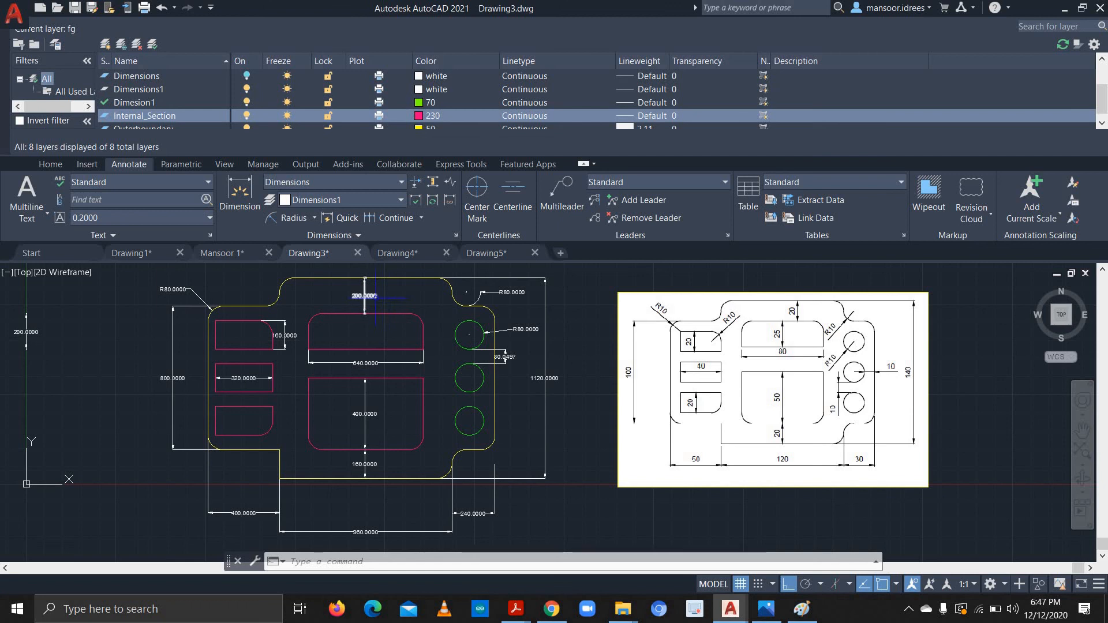
left_click(459, 235)
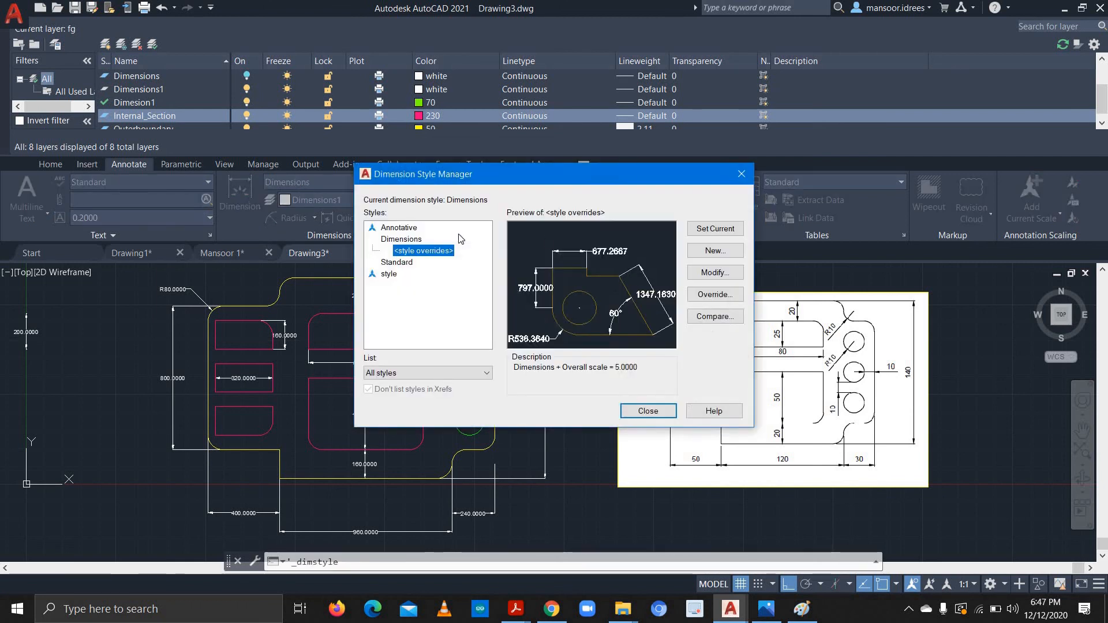
left_click(407, 241)
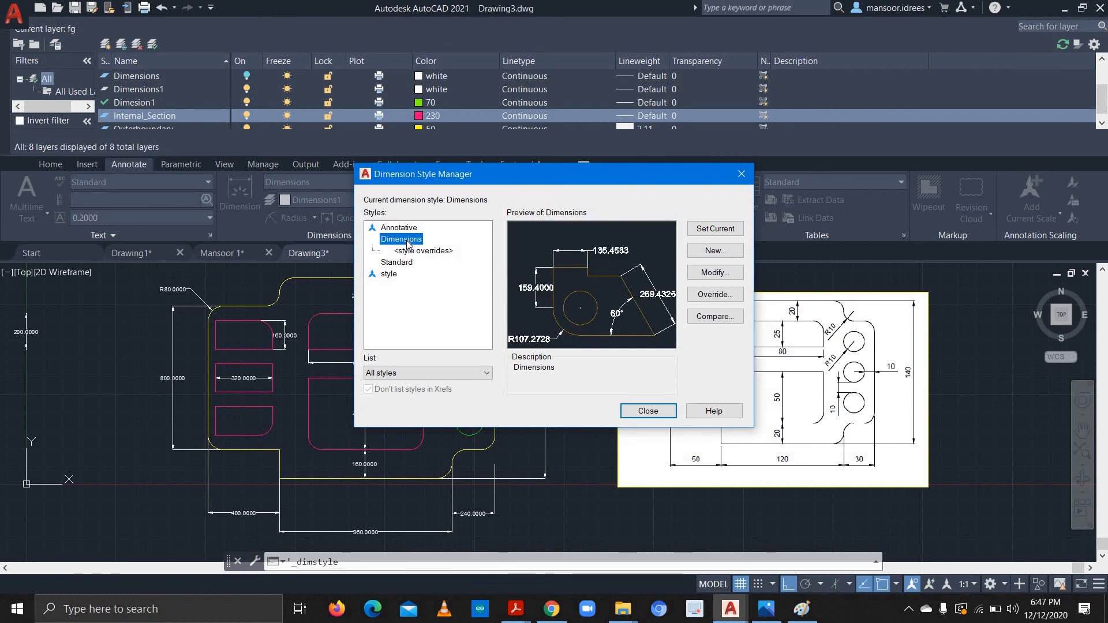
left_click(724, 272)
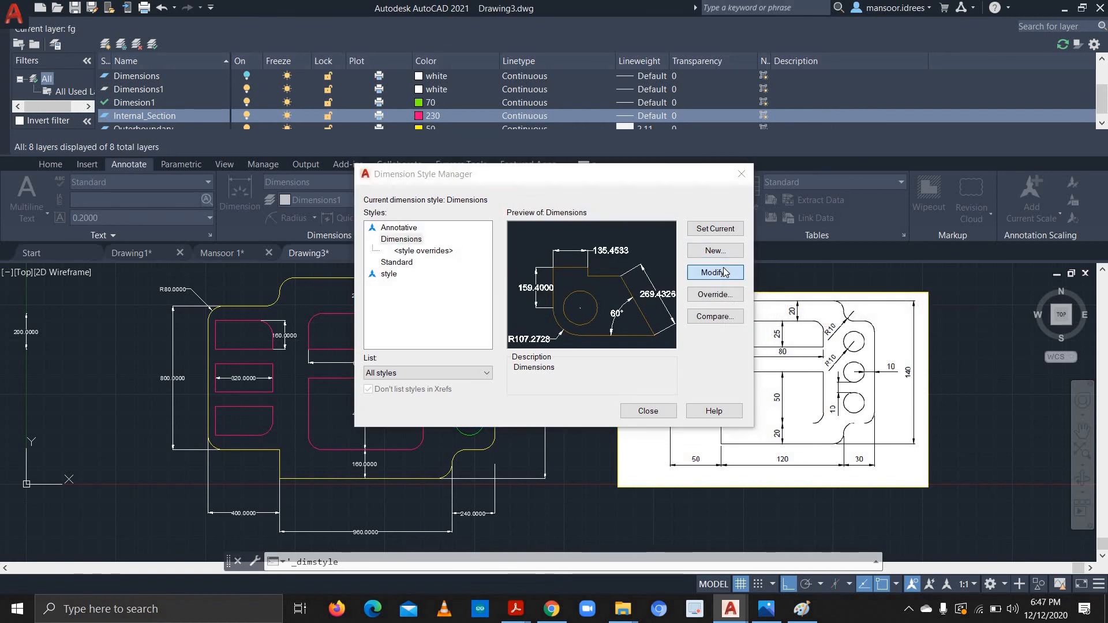
left_click(527, 148)
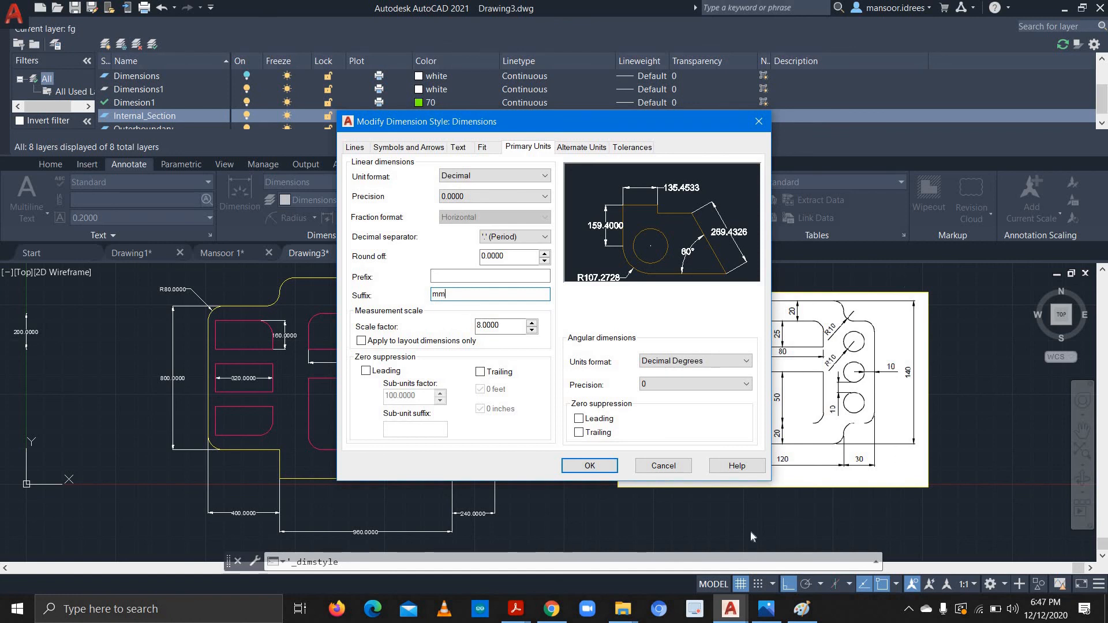
left_click(584, 466)
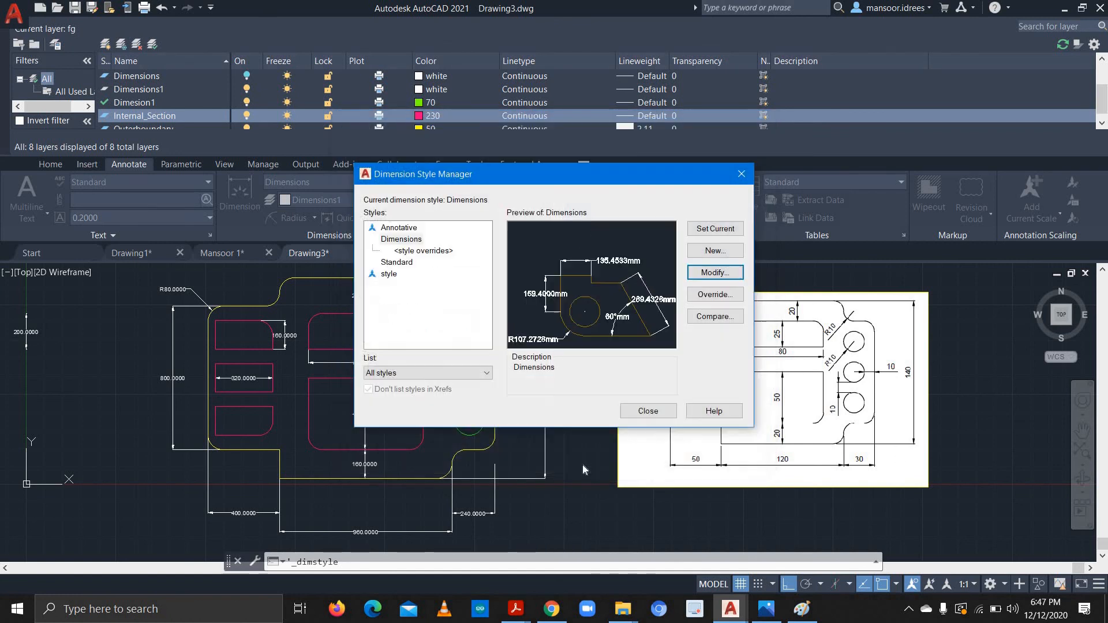
left_click(659, 410)
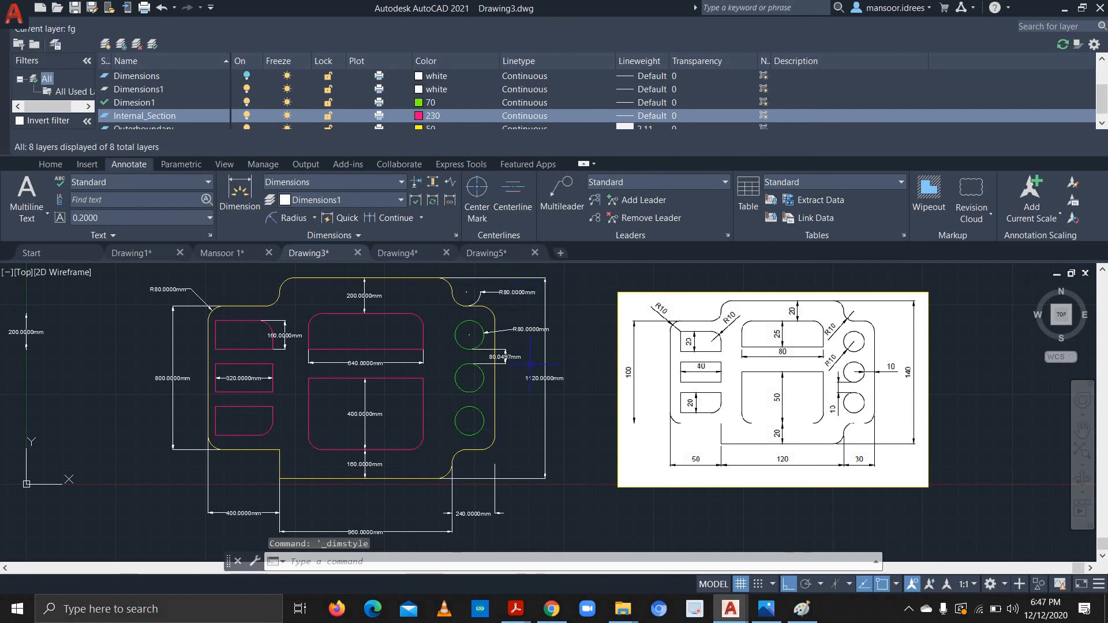
scroll(545, 401, "up", 2)
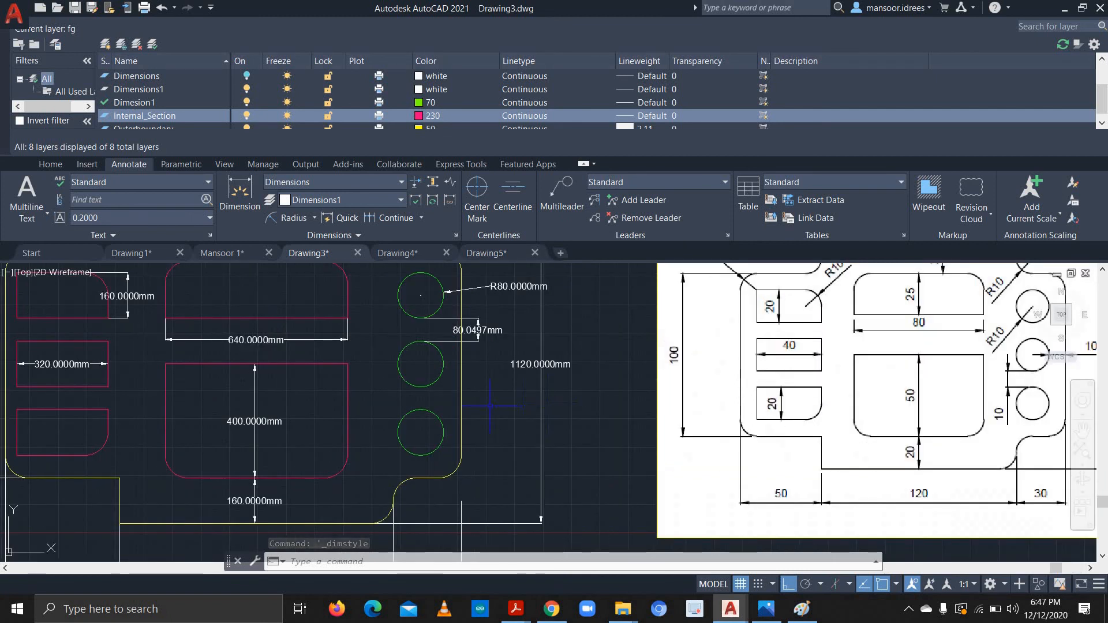
scroll(614, 407, "down", 3)
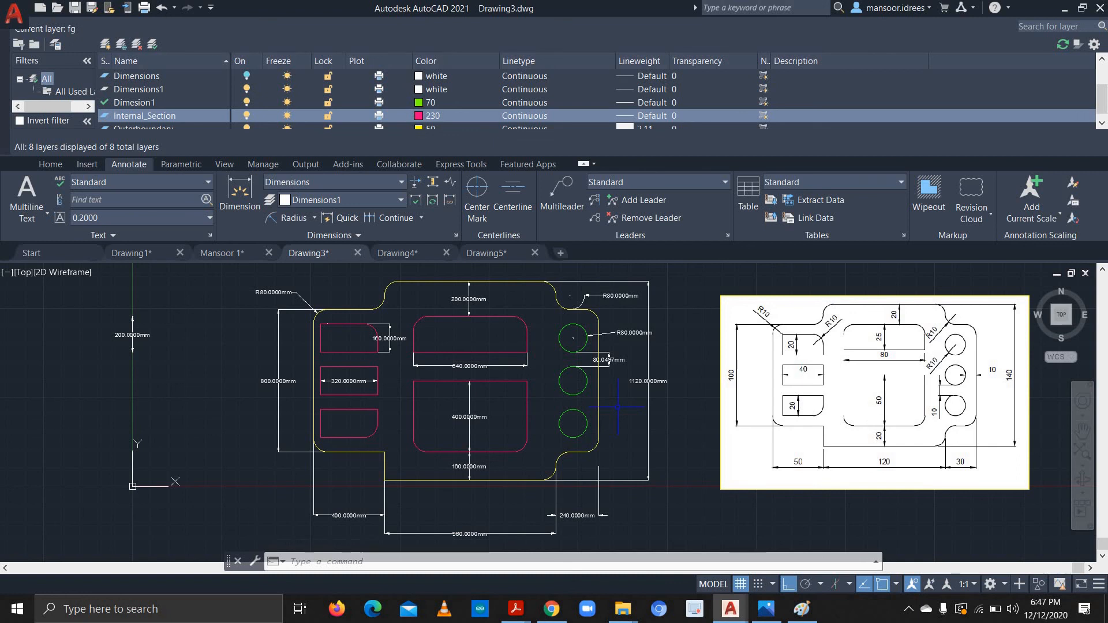